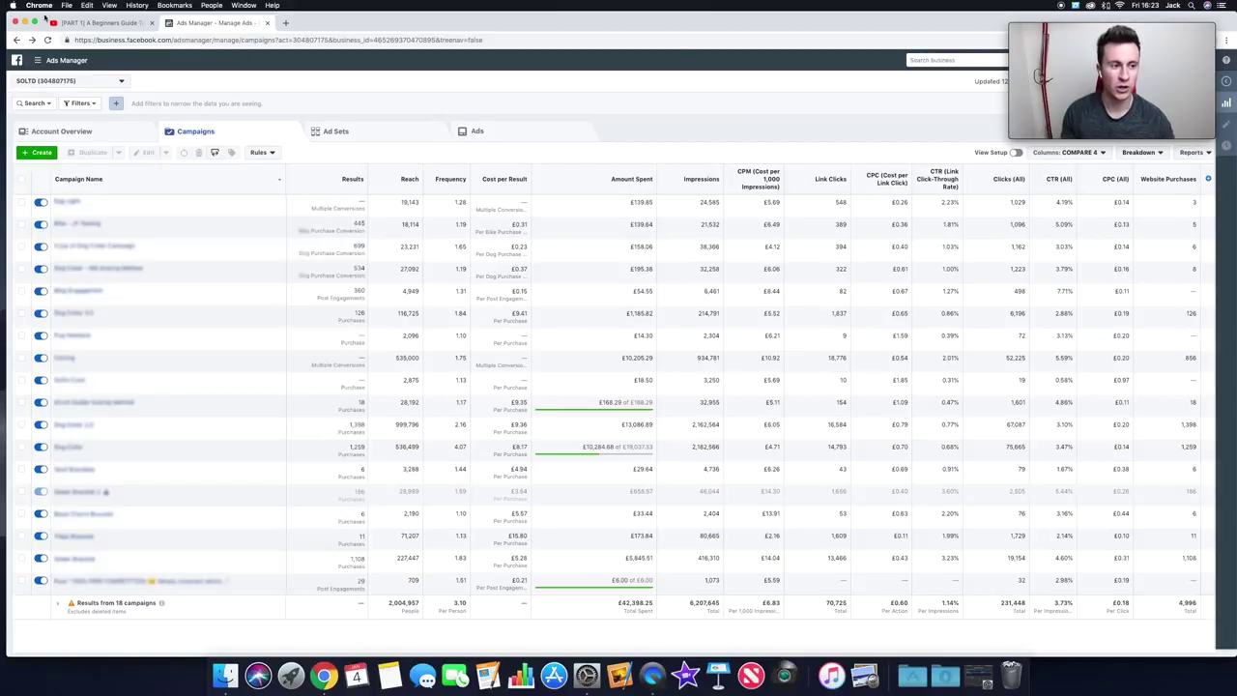
- Start creating a new campaign from scratch, discarding the previously saved Dog Collar draft
{"action": "left_click", "coordinate": [60, 60]}
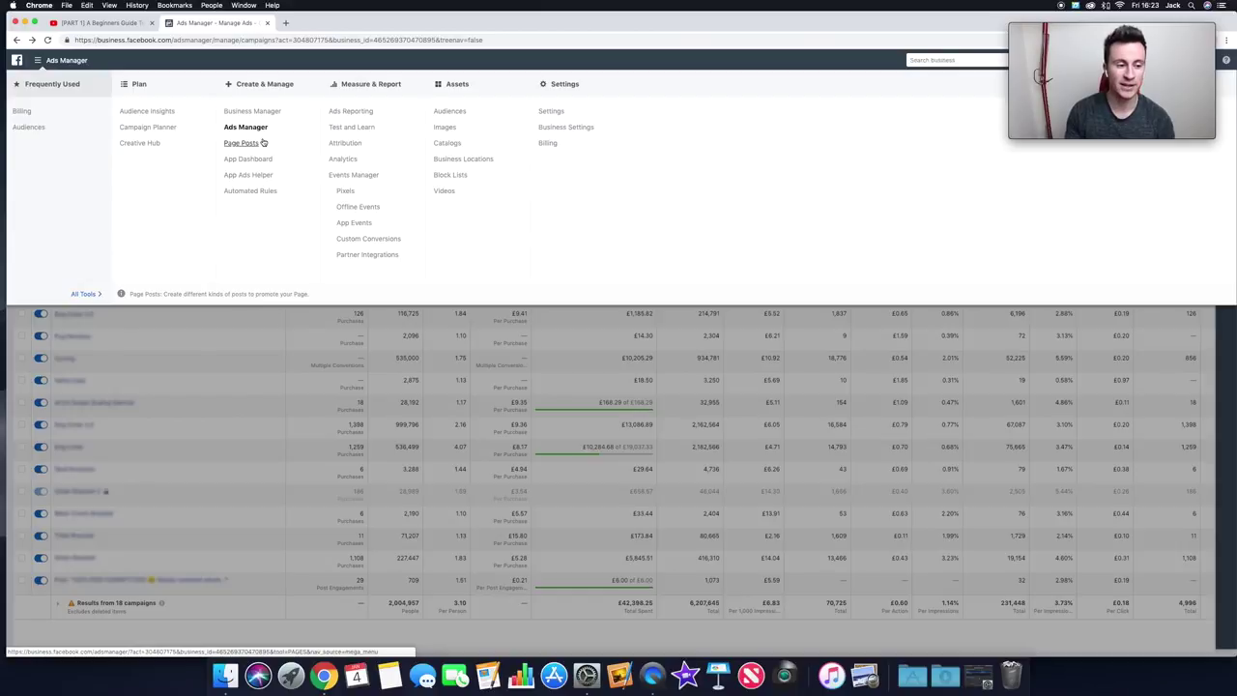
{"action": "left_click", "coordinate": [252, 348]}
{"action": "left_click", "coordinate": [42, 153]}
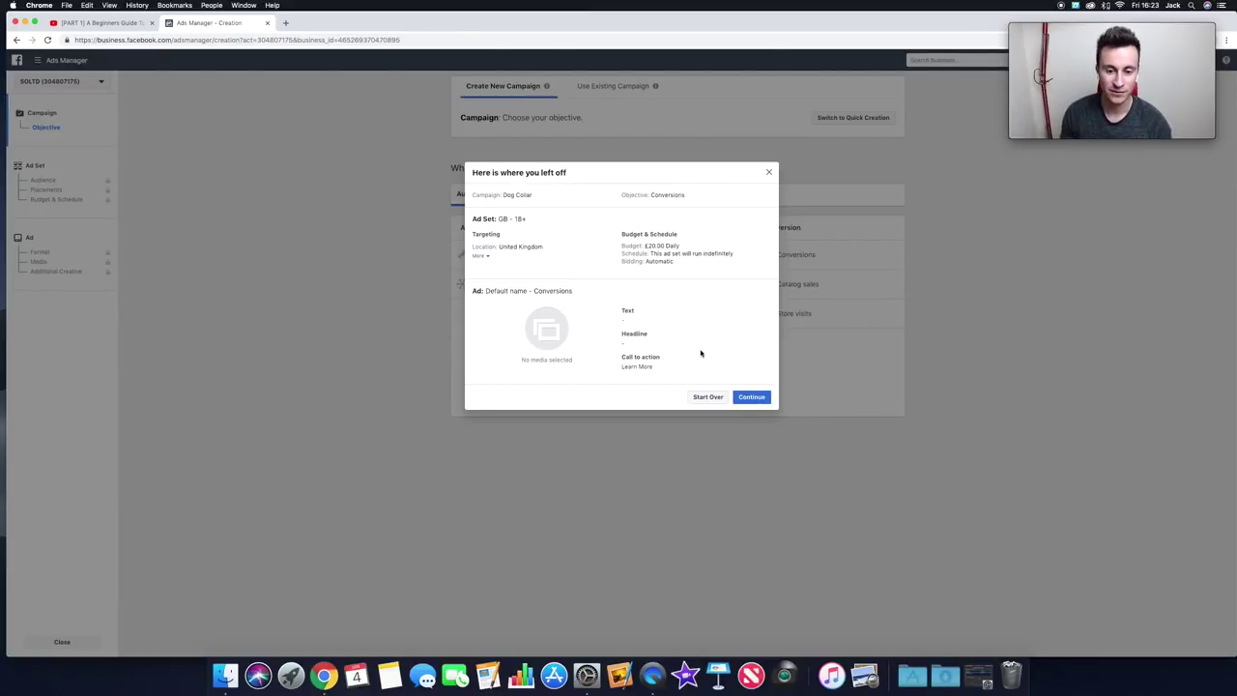
{"action": "left_click", "coordinate": [708, 396]}
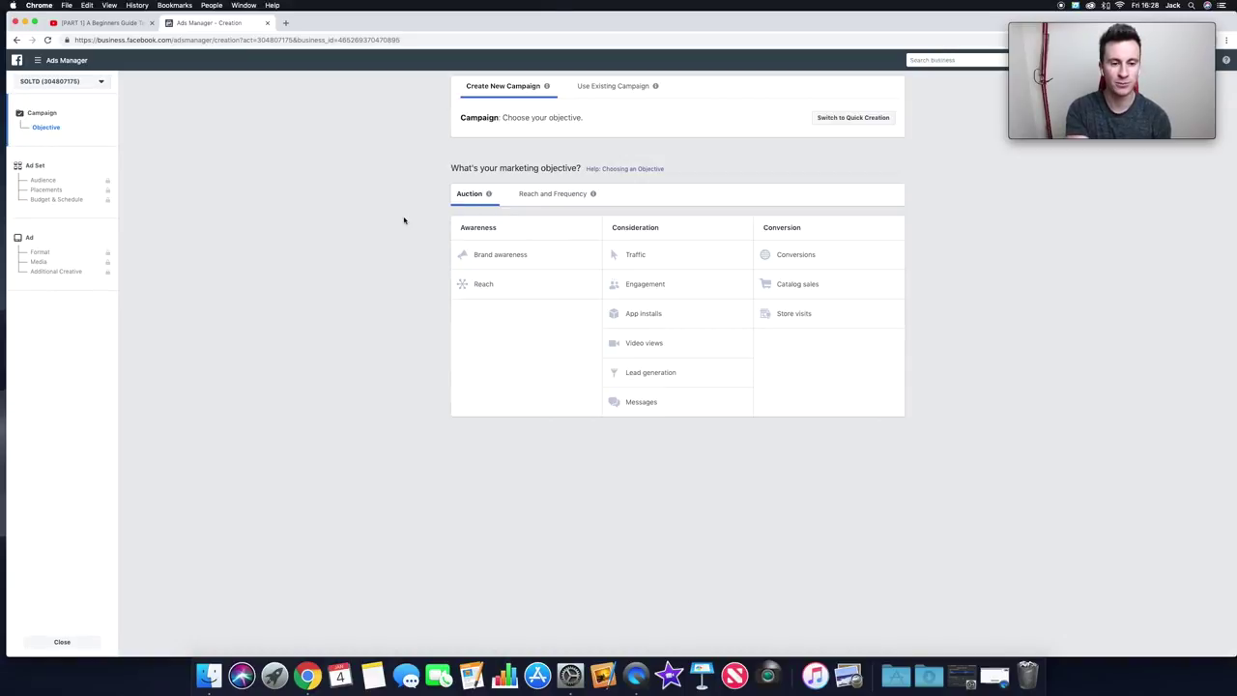
- Review the Auction and Reach and Frequency buying types and the available marketing objectives, including Brand awareness, Traffic and Conversions
{"action": "mouse_move", "coordinate": [593, 195]}
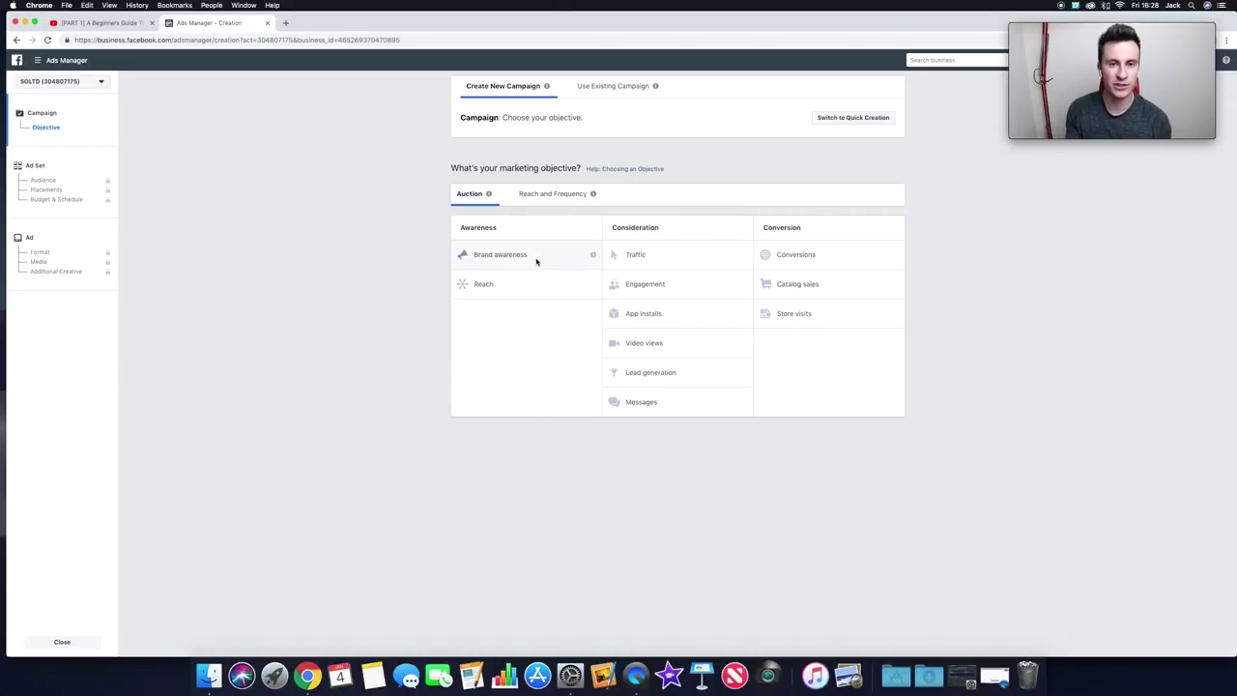
{"action": "mouse_move", "coordinate": [592, 255]}
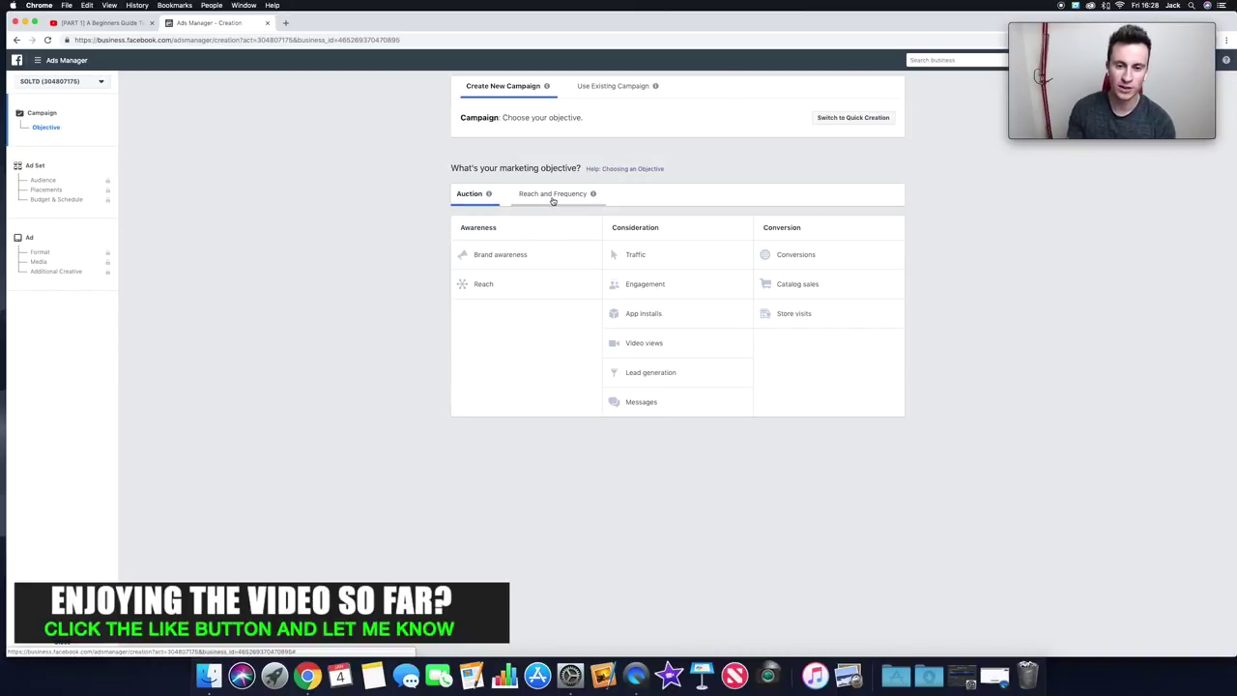
{"action": "mouse_move", "coordinate": [593, 196]}
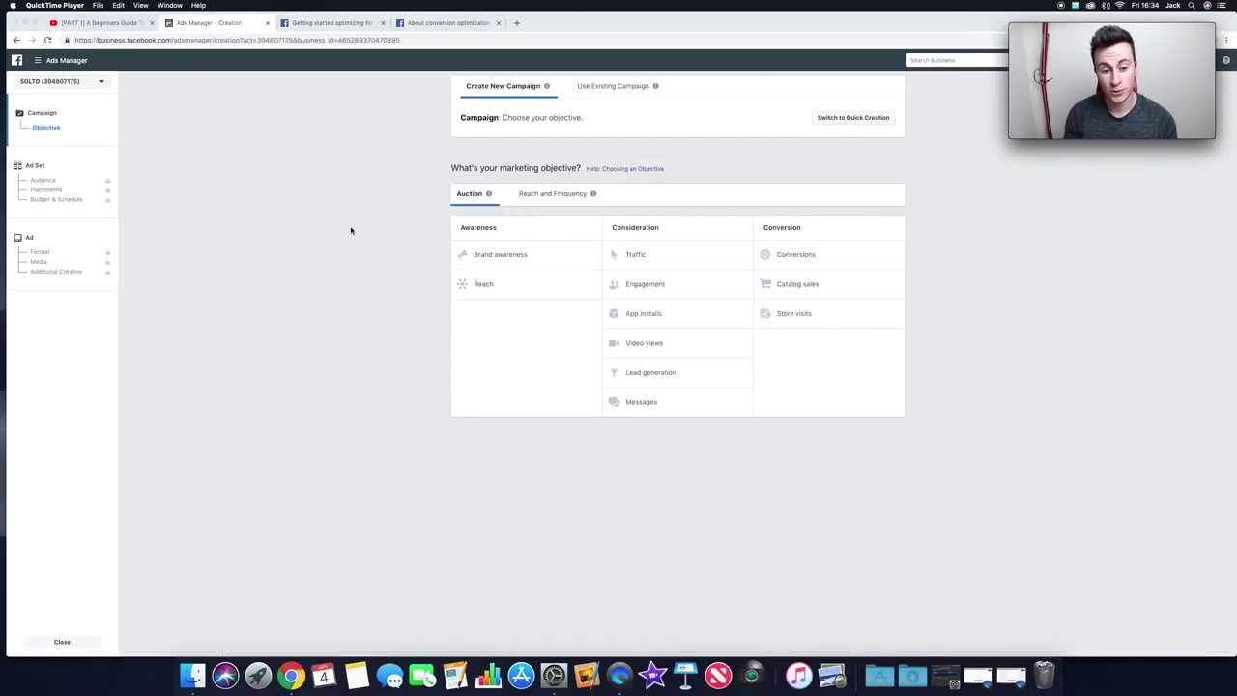
{"action": "left_click", "coordinate": [919, 220]}
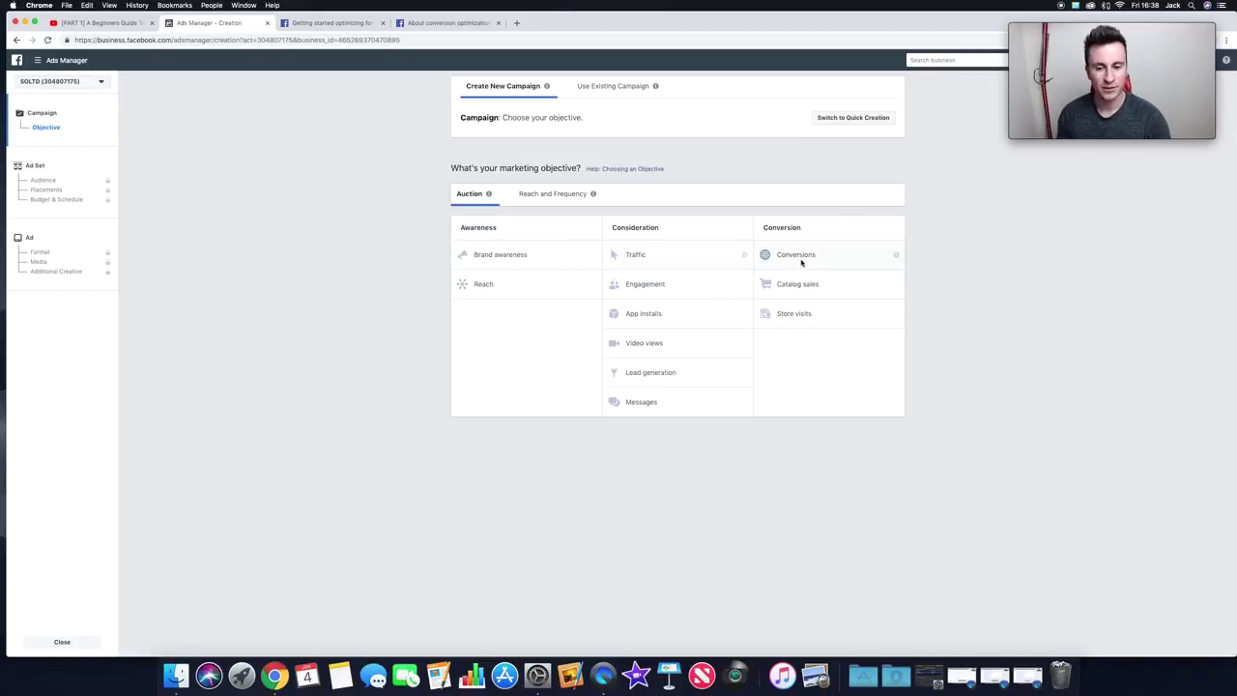
{"action": "mouse_move", "coordinate": [702, 271]}
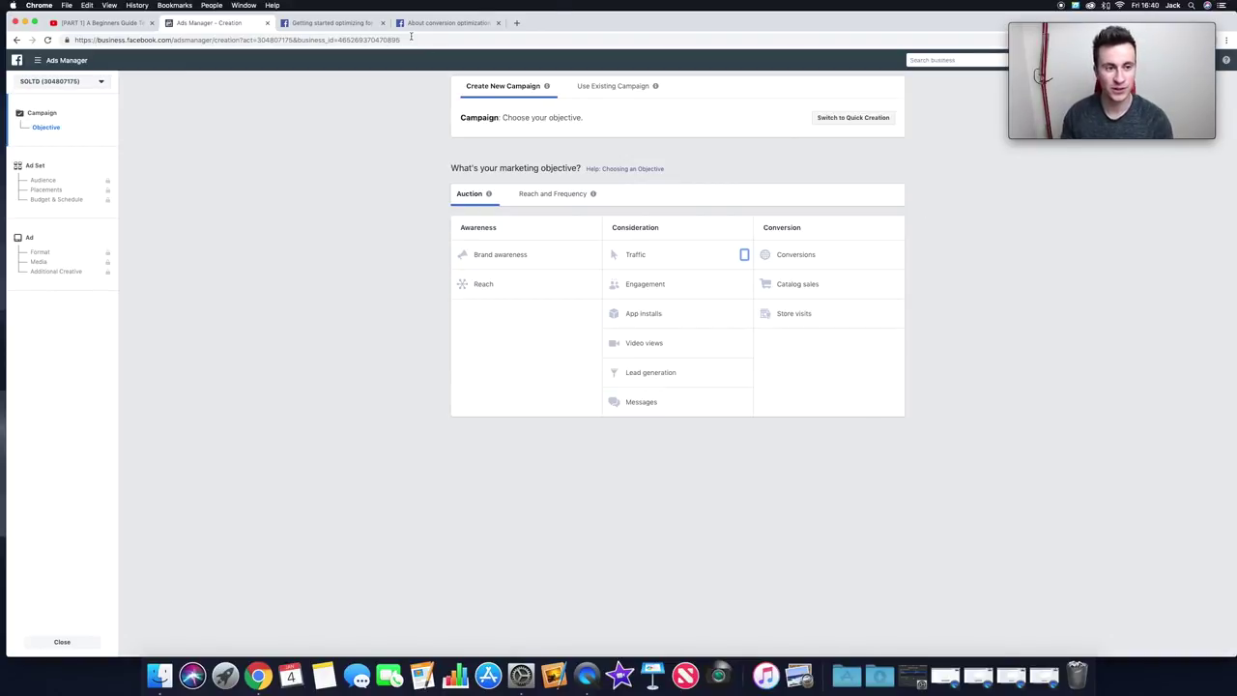
- Read the two help articles on choosing a conversion to optimize for and pixel best practices, and return to campaign creation
{"action": "left_click", "coordinate": [320, 26]}
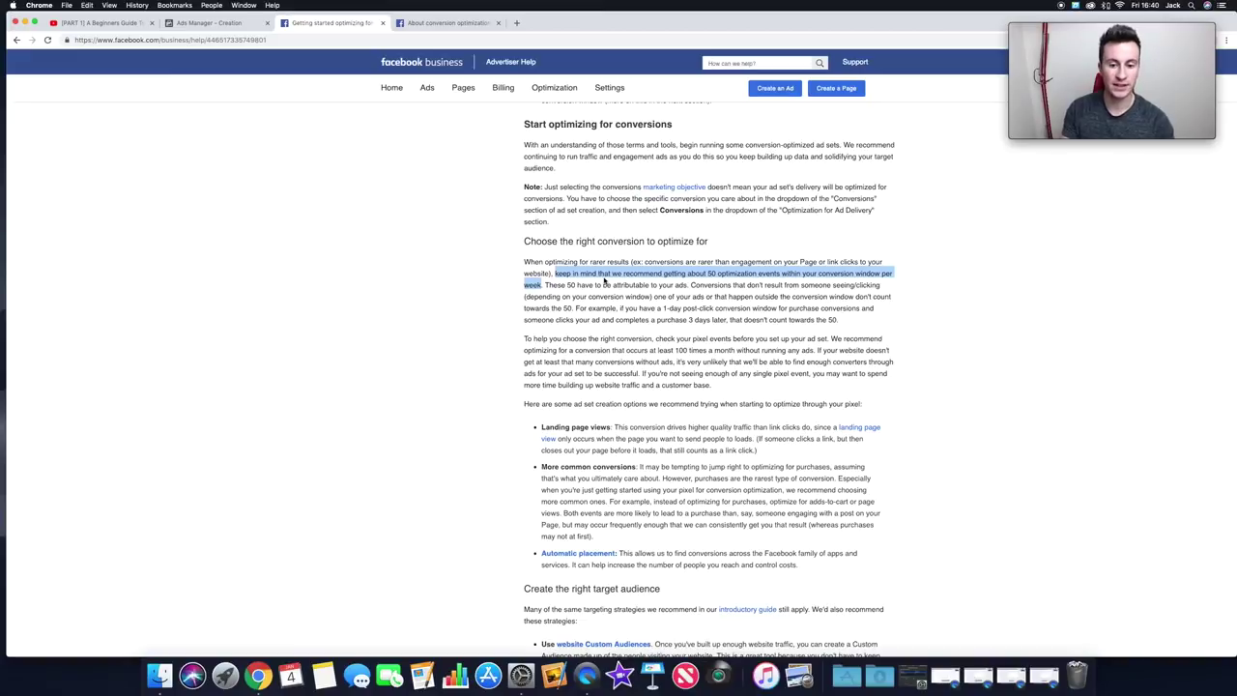
{"action": "left_click_drag", "start_coordinate": [618, 308], "coordinate": [637, 309]}
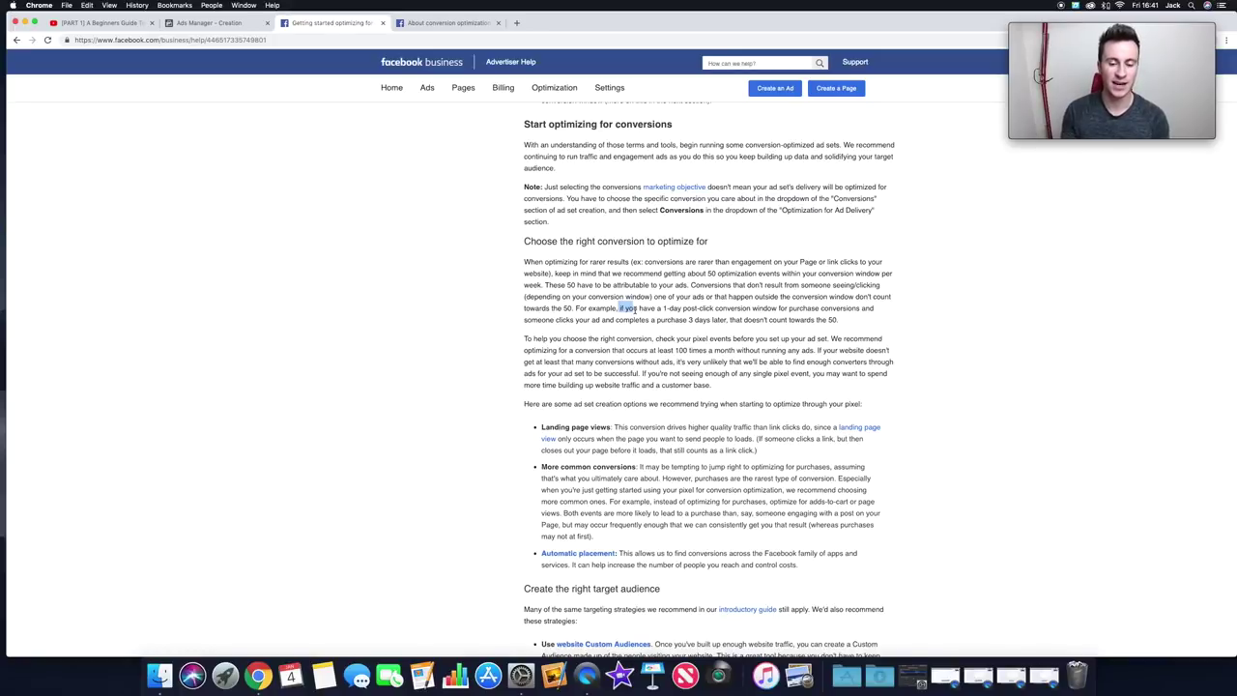
{"action": "left_click", "coordinate": [444, 23]}
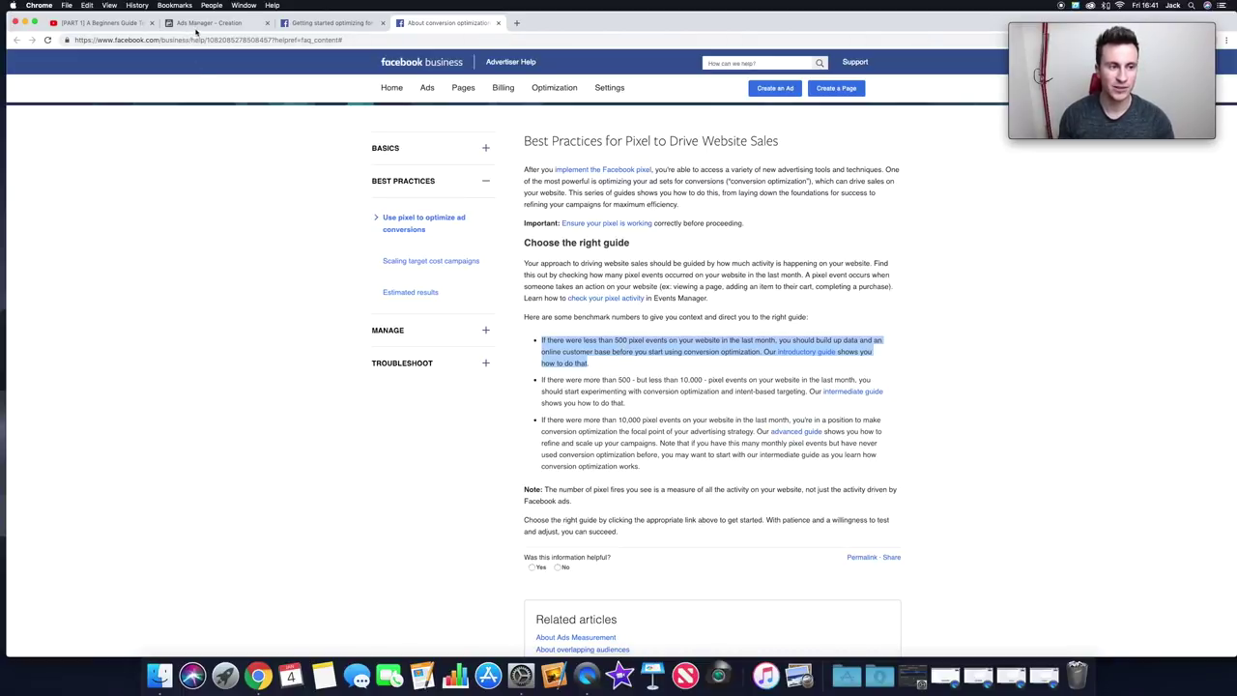
{"action": "left_click", "coordinate": [203, 22]}
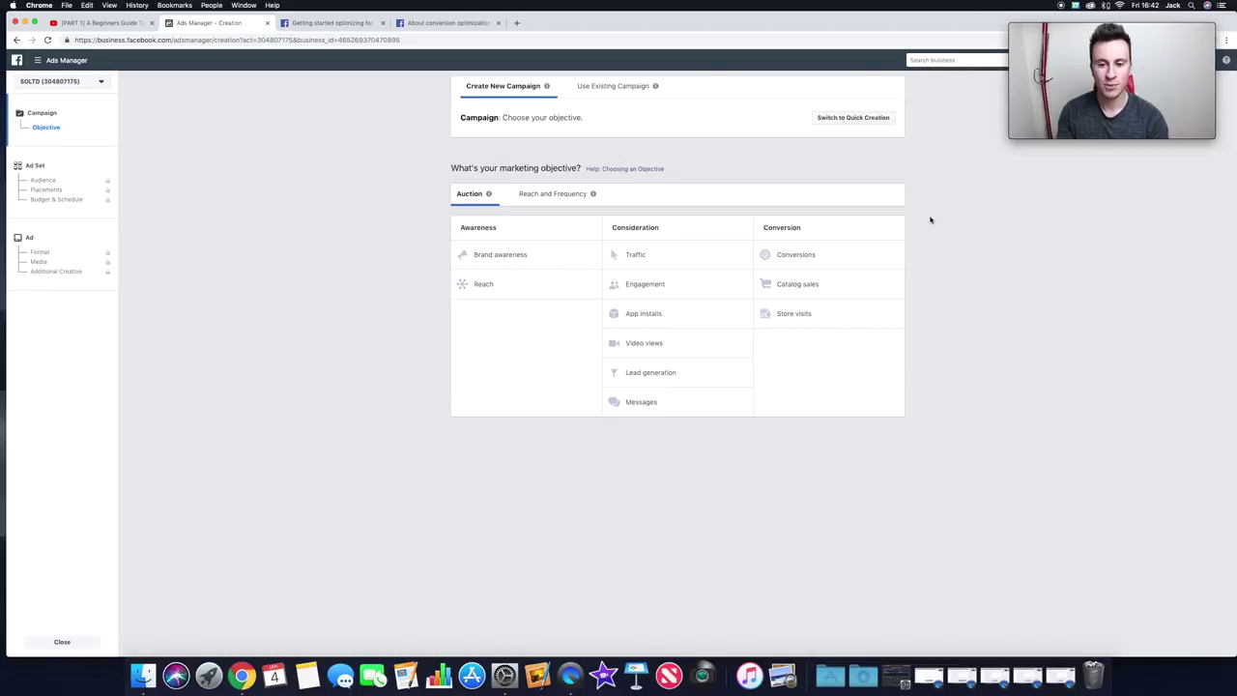
- Set up a campaign named "Bike Light" with the Conversions objective and continue to its ad set
{"action": "left_click", "coordinate": [832, 254]}
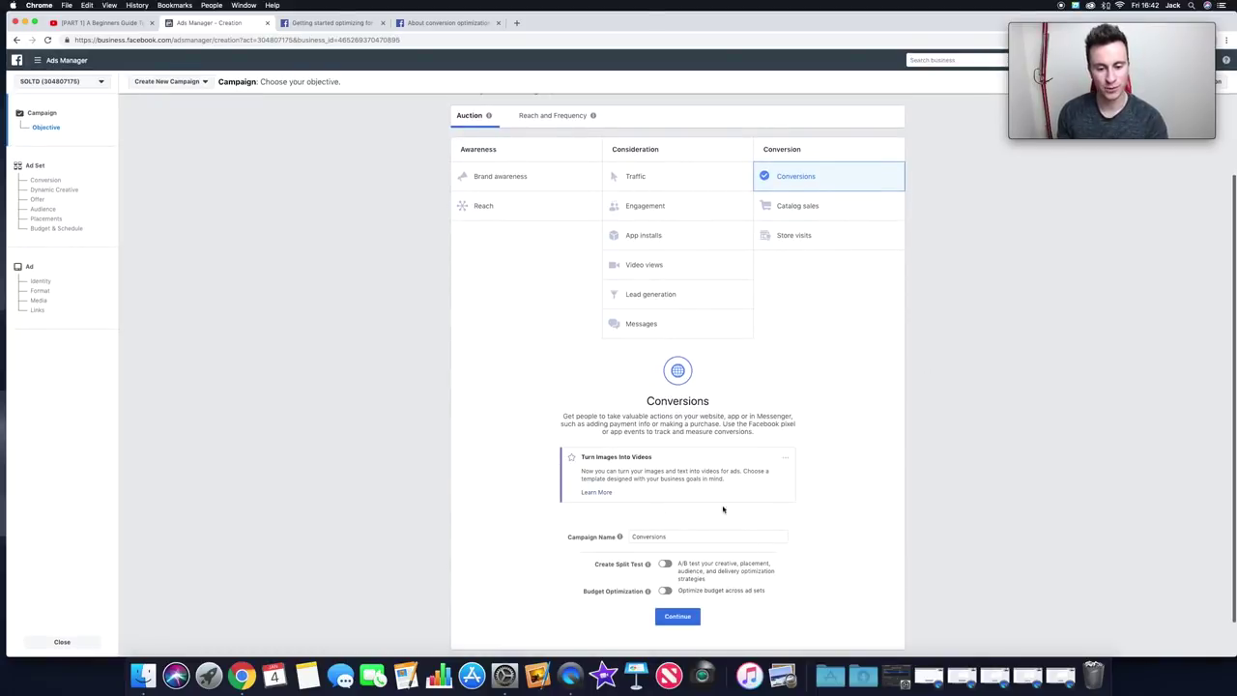
{"action": "scroll", "coordinate": [823, 414], "scroll_direction": "down", "scroll_amount": 1}
{"action": "left_click", "coordinate": [676, 493]}
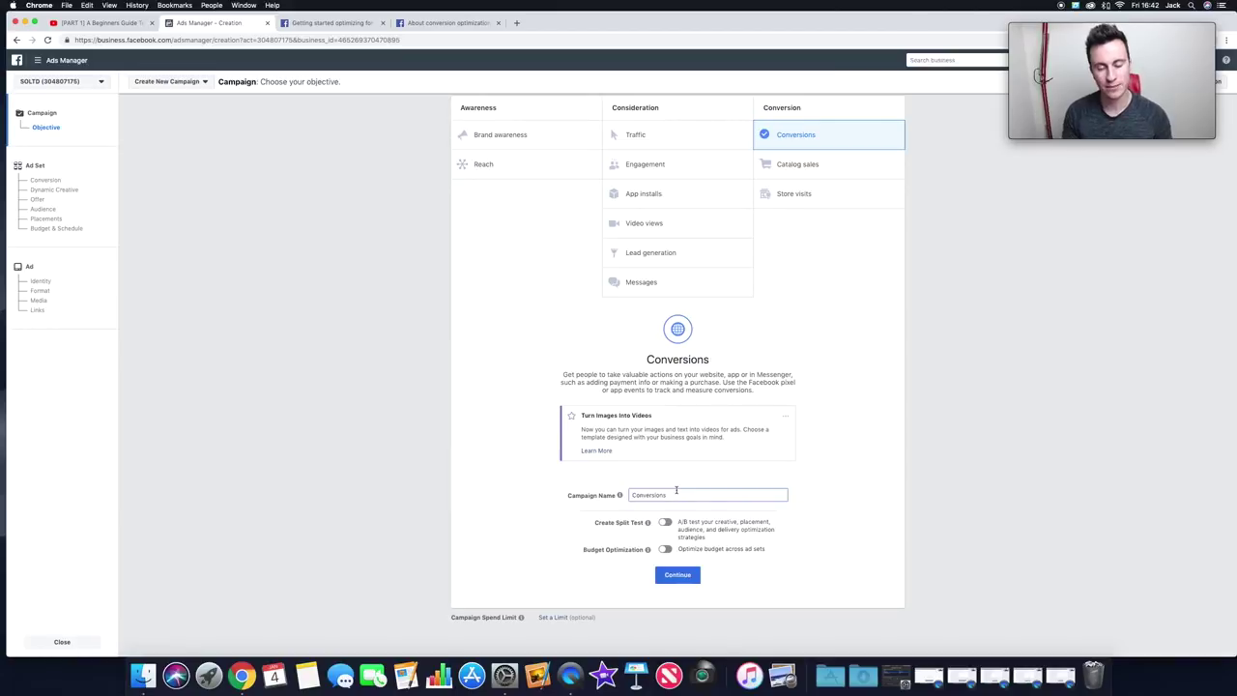
{"action": "double_click", "coordinate": [675, 492]}
{"action": "key", "text": "BackSpace"}
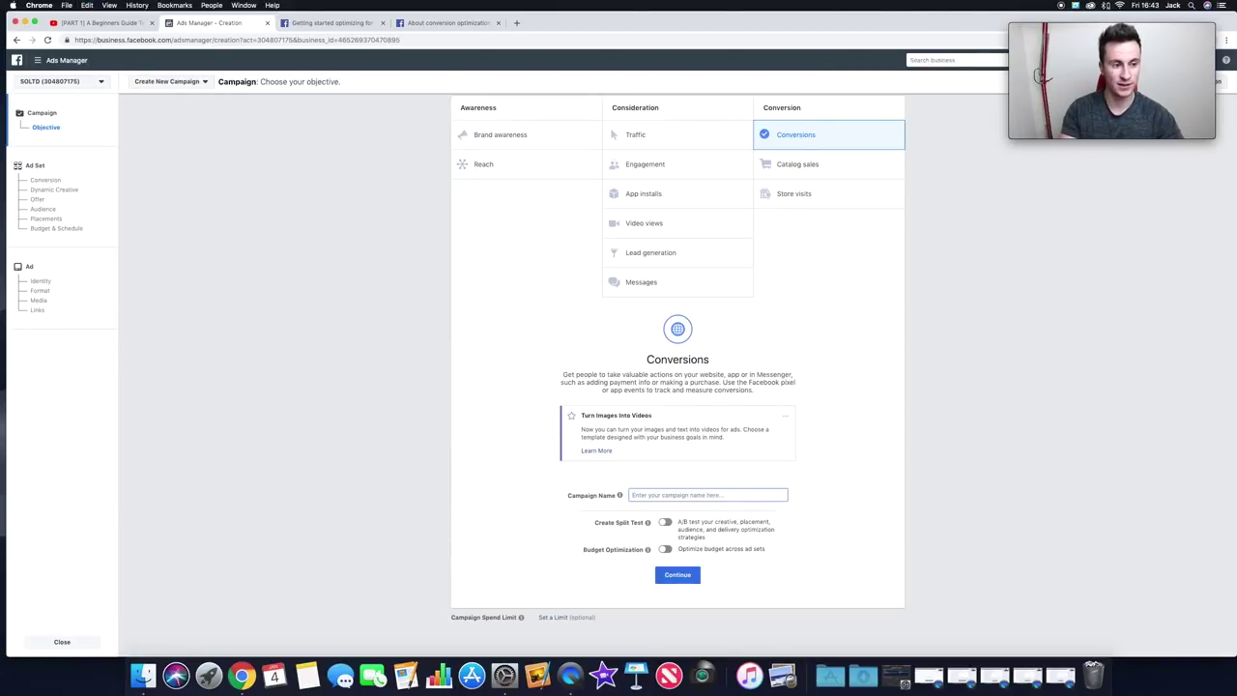
{"action": "type", "text": "Bike Light"}
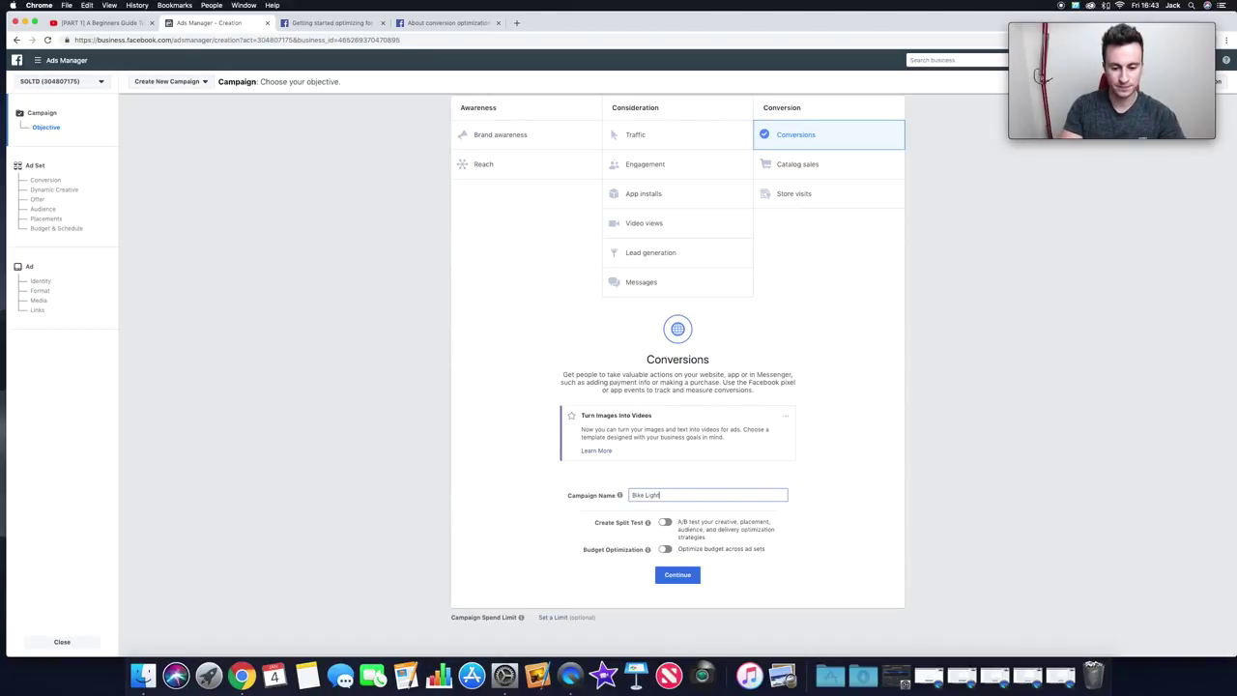
{"action": "left_click", "coordinate": [880, 477]}
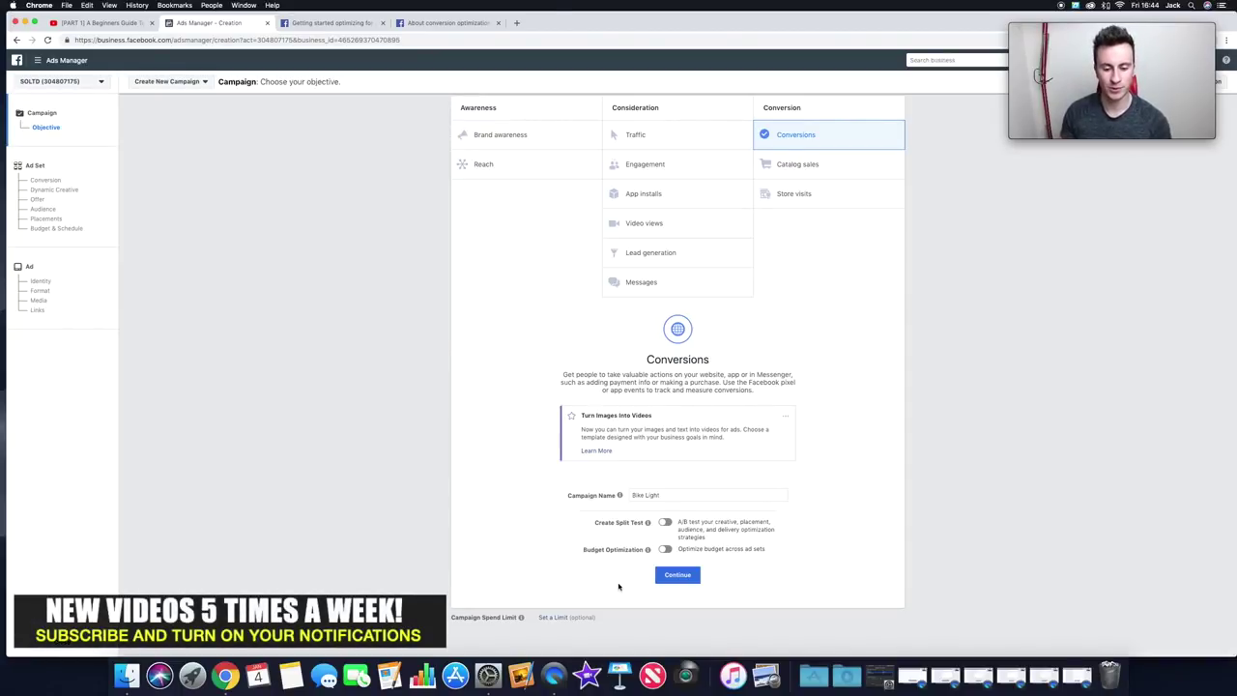
{"action": "left_click", "coordinate": [686, 579]}
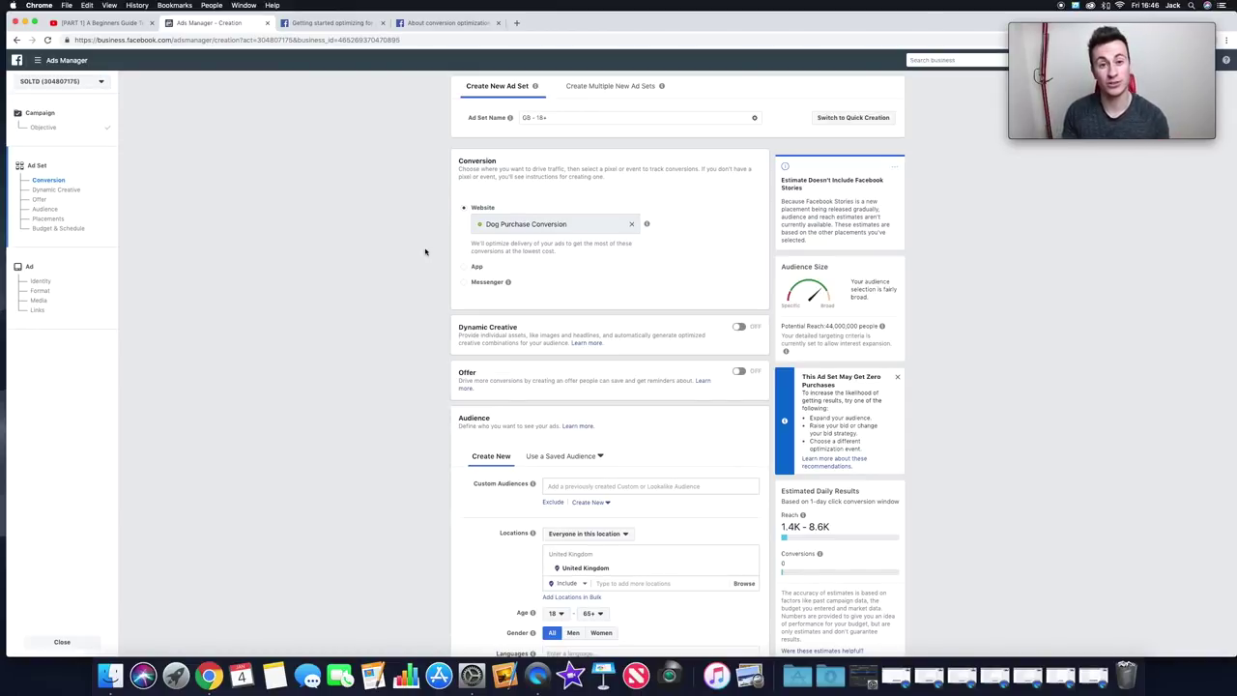
- Examine the ad set's conversion event, dynamic creative, offer and audience sections along with the estimated daily results
{"action": "scroll", "coordinate": [428, 160], "scroll_direction": "down", "scroll_amount": 1}
{"action": "scroll", "coordinate": [426, 163], "scroll_direction": "up", "scroll_amount": 1}
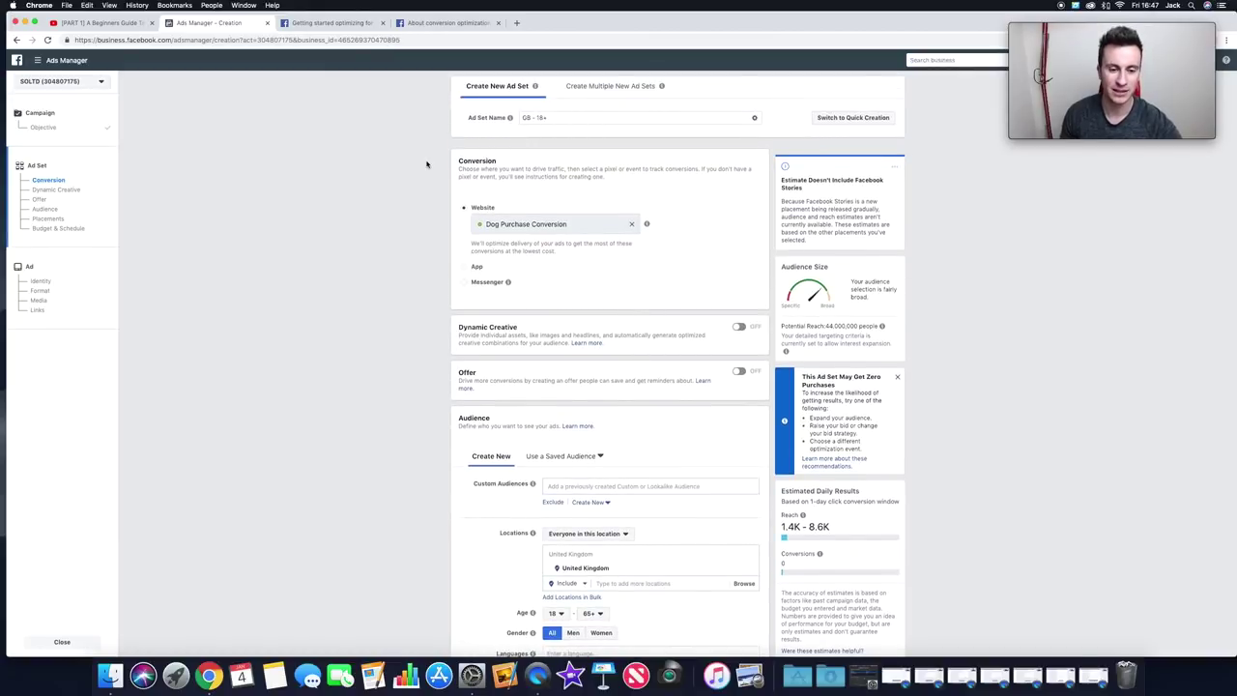
{"action": "scroll", "coordinate": [416, 159], "scroll_direction": "down", "scroll_amount": 1}
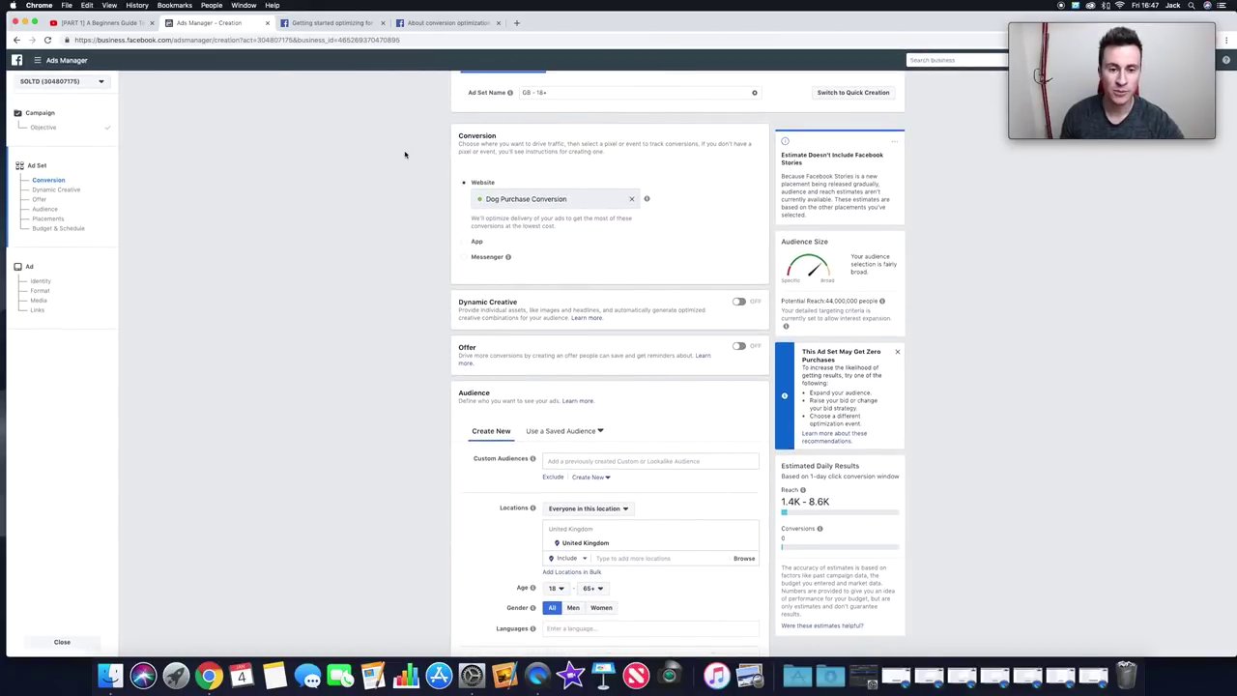
{"action": "scroll", "coordinate": [405, 154], "scroll_direction": "down", "scroll_amount": 1}
{"action": "scroll", "coordinate": [710, 160], "scroll_direction": "up", "scroll_amount": 1}
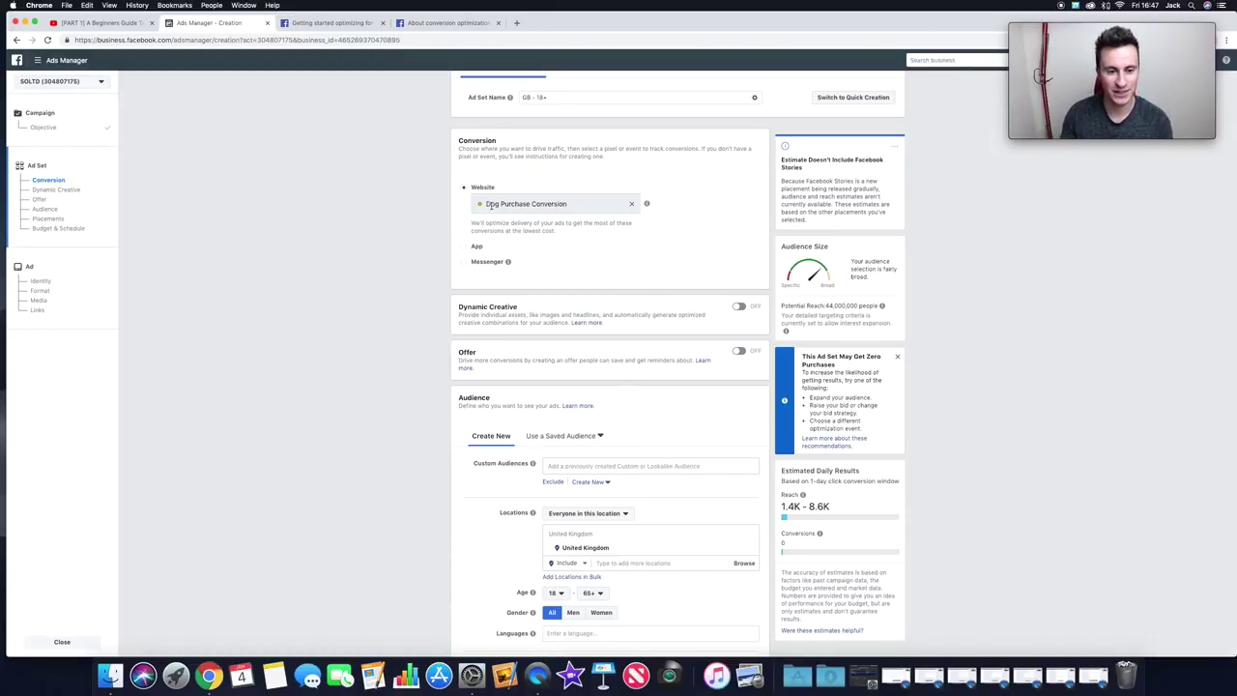
{"action": "scroll", "coordinate": [712, 171], "scroll_direction": "down", "scroll_amount": 1}
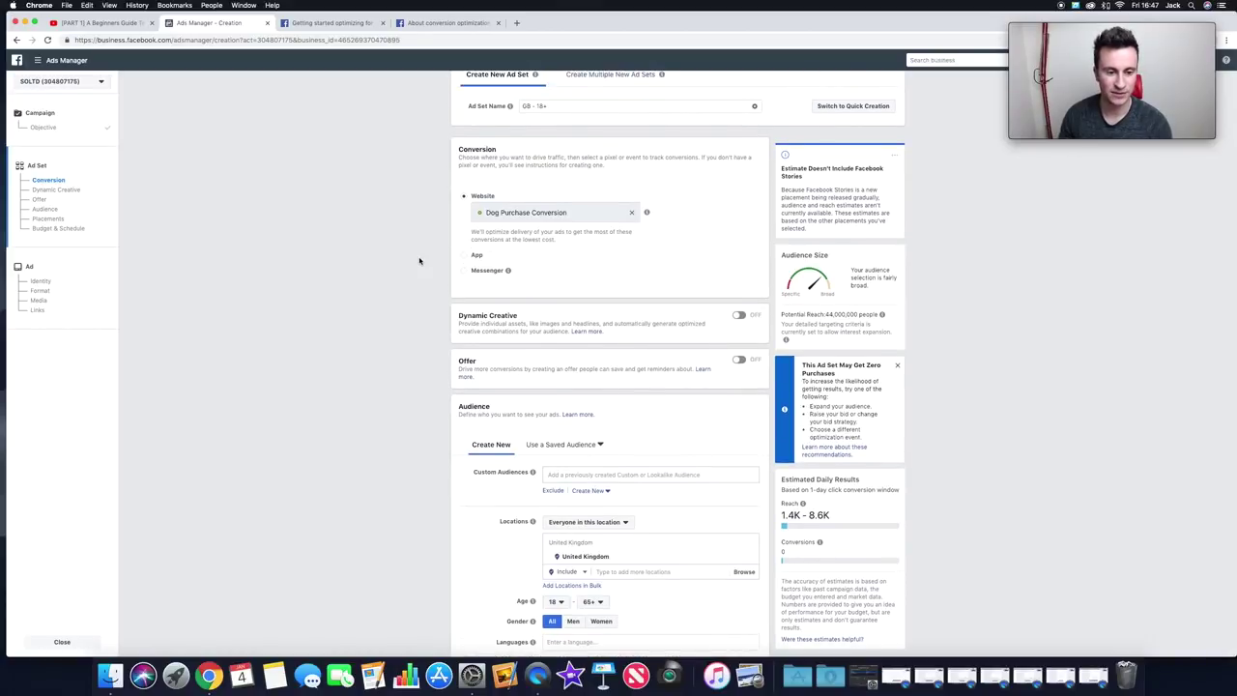
{"action": "scroll", "coordinate": [420, 257], "scroll_direction": "down", "scroll_amount": 2}
{"action": "scroll", "coordinate": [684, 225], "scroll_direction": "down", "scroll_amount": 2}
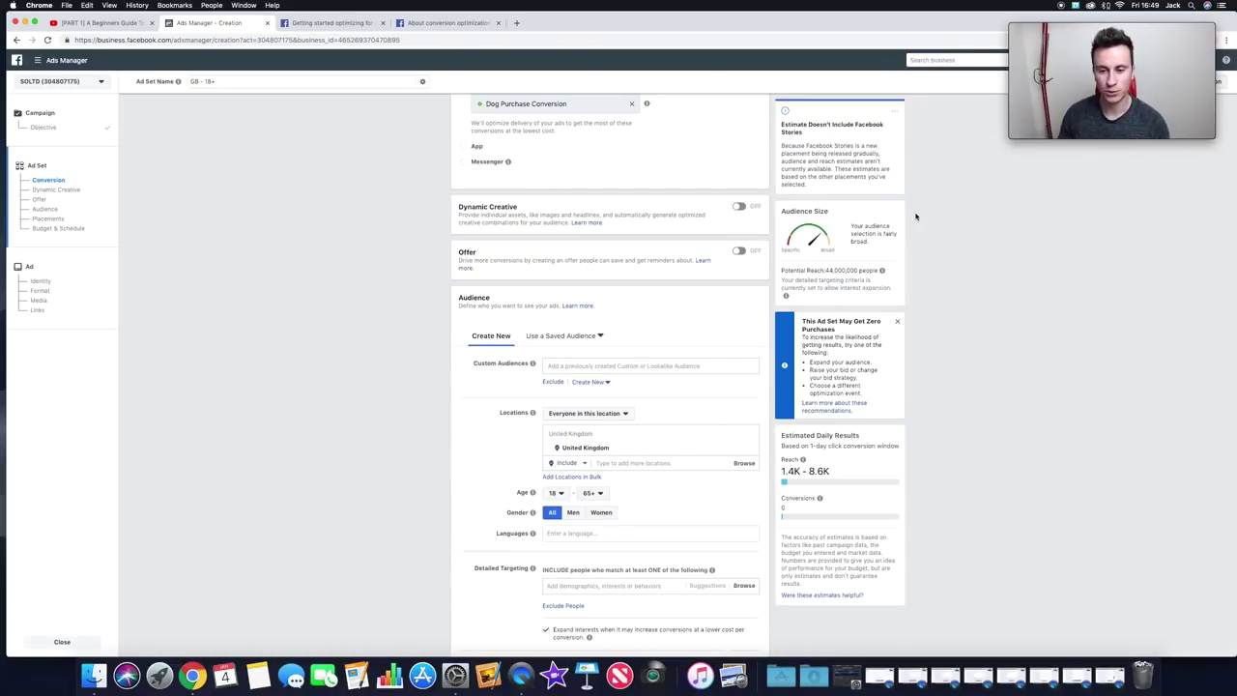
{"action": "scroll", "coordinate": [917, 215], "scroll_direction": "down", "scroll_amount": 3}
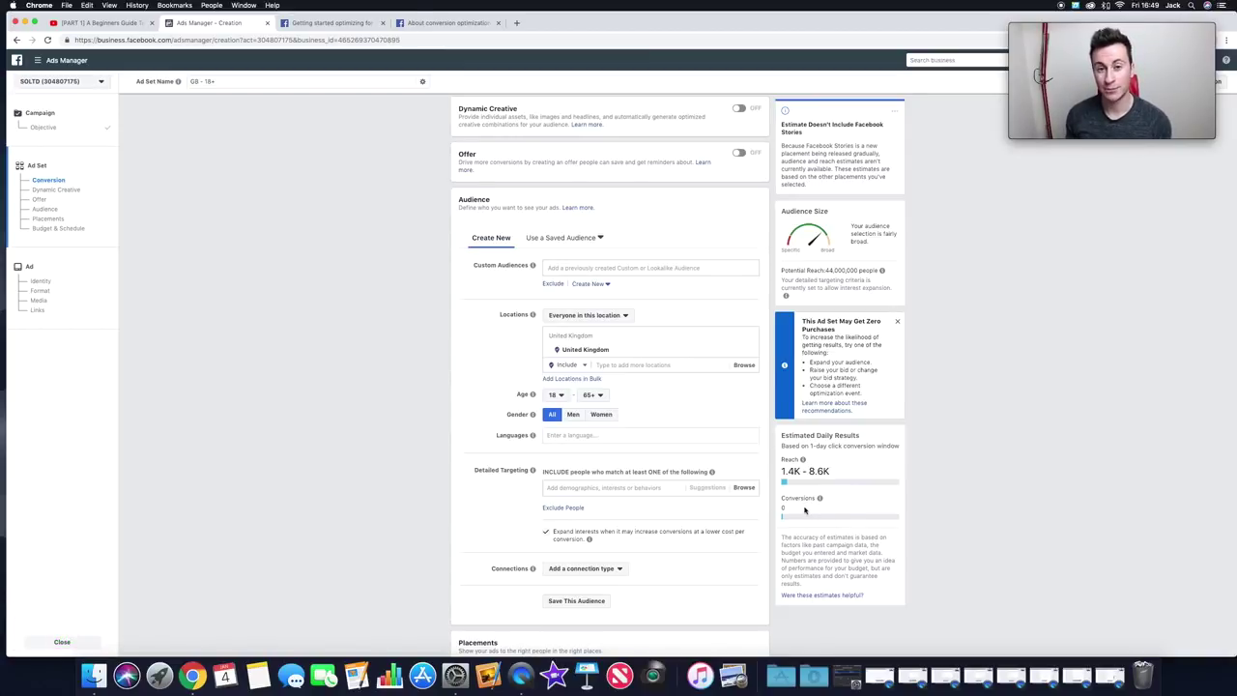
{"action": "scroll", "coordinate": [407, 350], "scroll_direction": "down", "scroll_amount": 1}
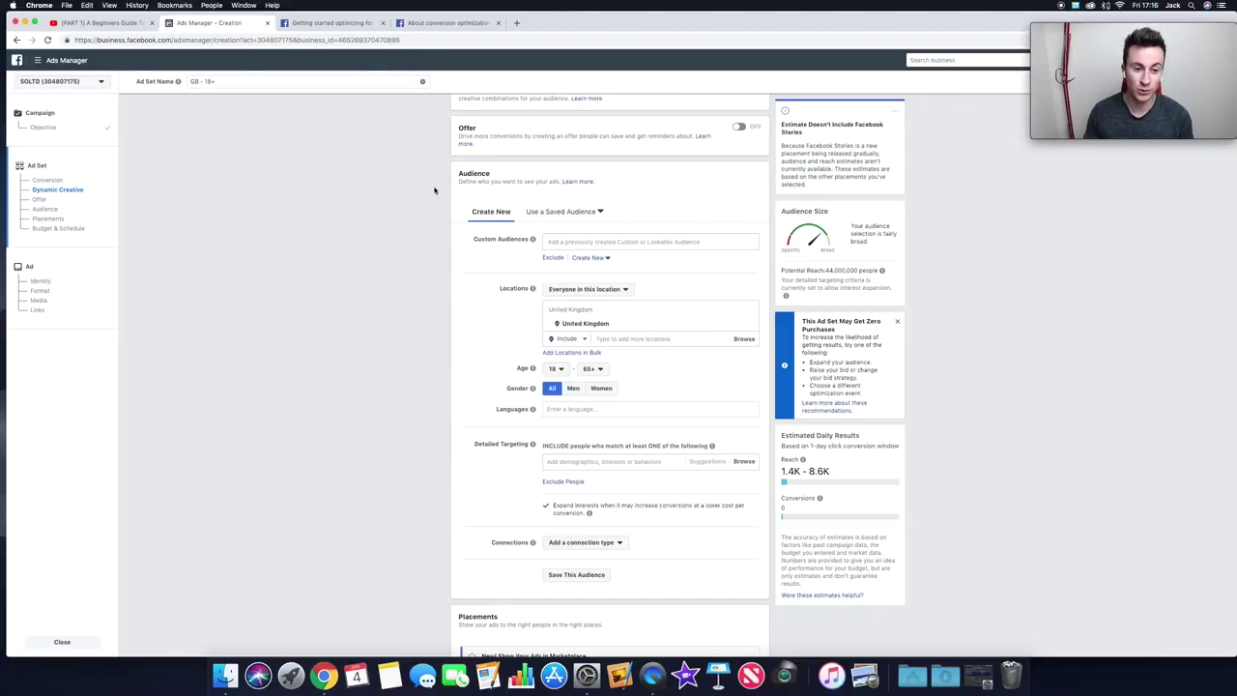
- Limit the audience's United Kingdom location targeting to "People who live in this location"
{"action": "scroll", "coordinate": [434, 190], "scroll_direction": "down", "scroll_amount": 2}
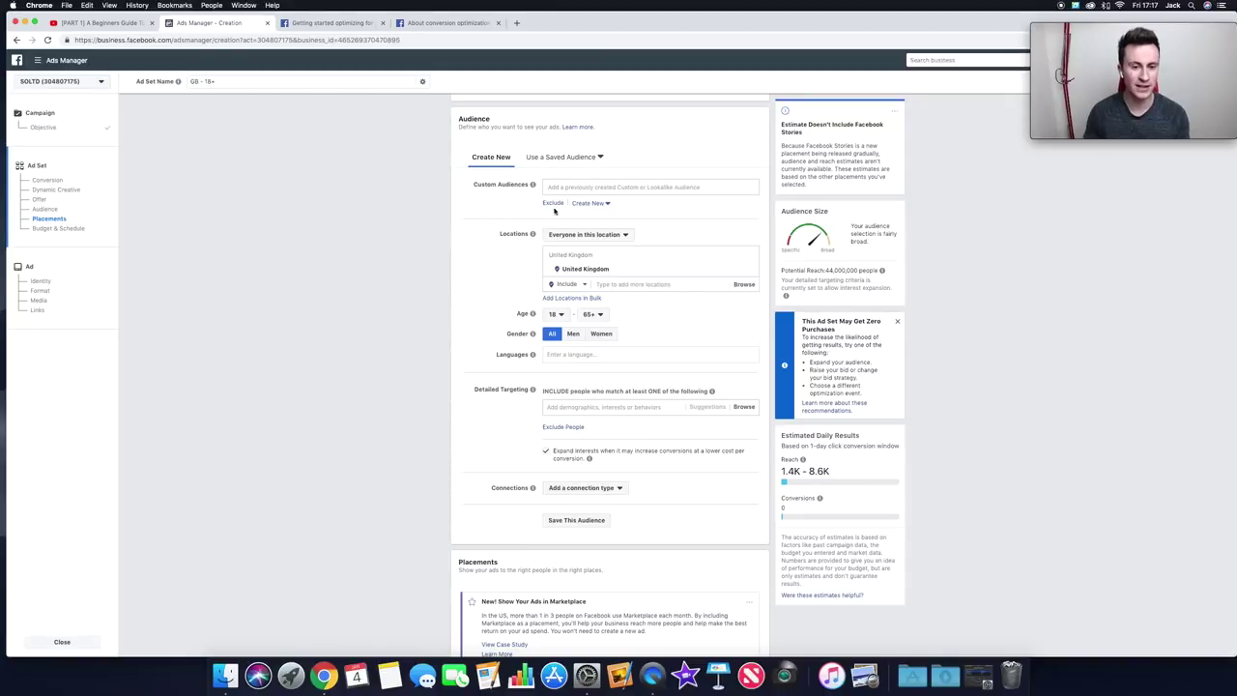
{"action": "scroll", "coordinate": [500, 221], "scroll_direction": "down", "scroll_amount": 2}
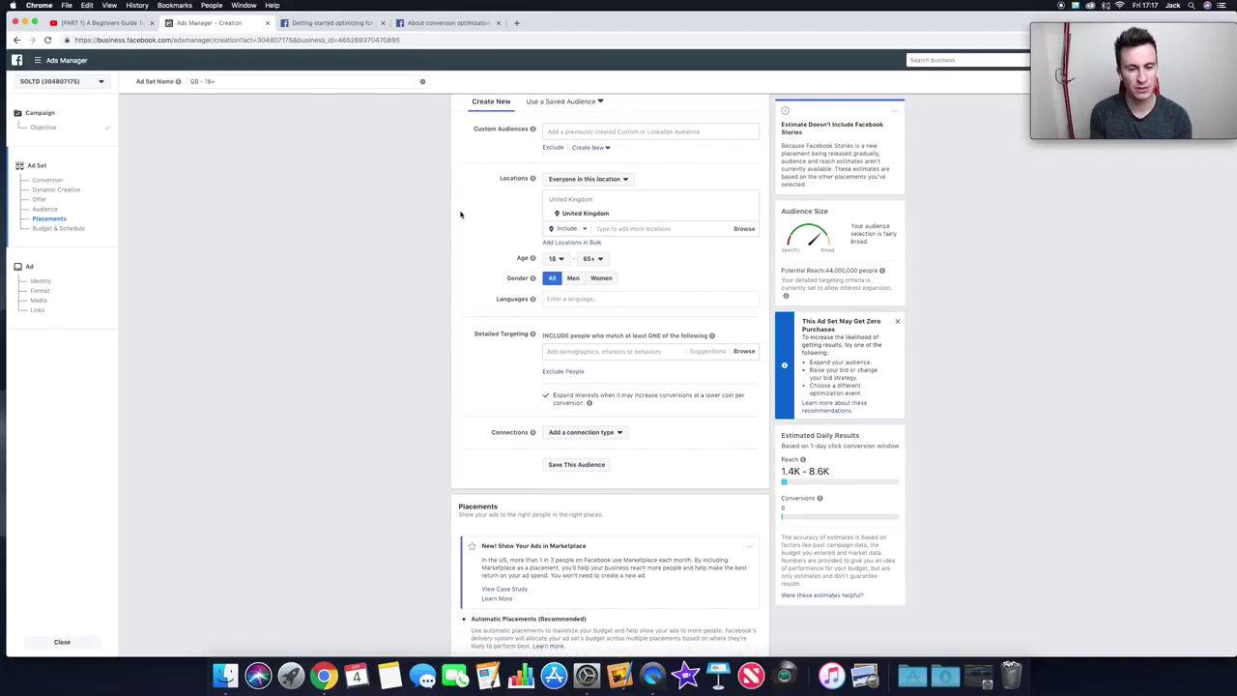
{"action": "left_click", "coordinate": [625, 180]}
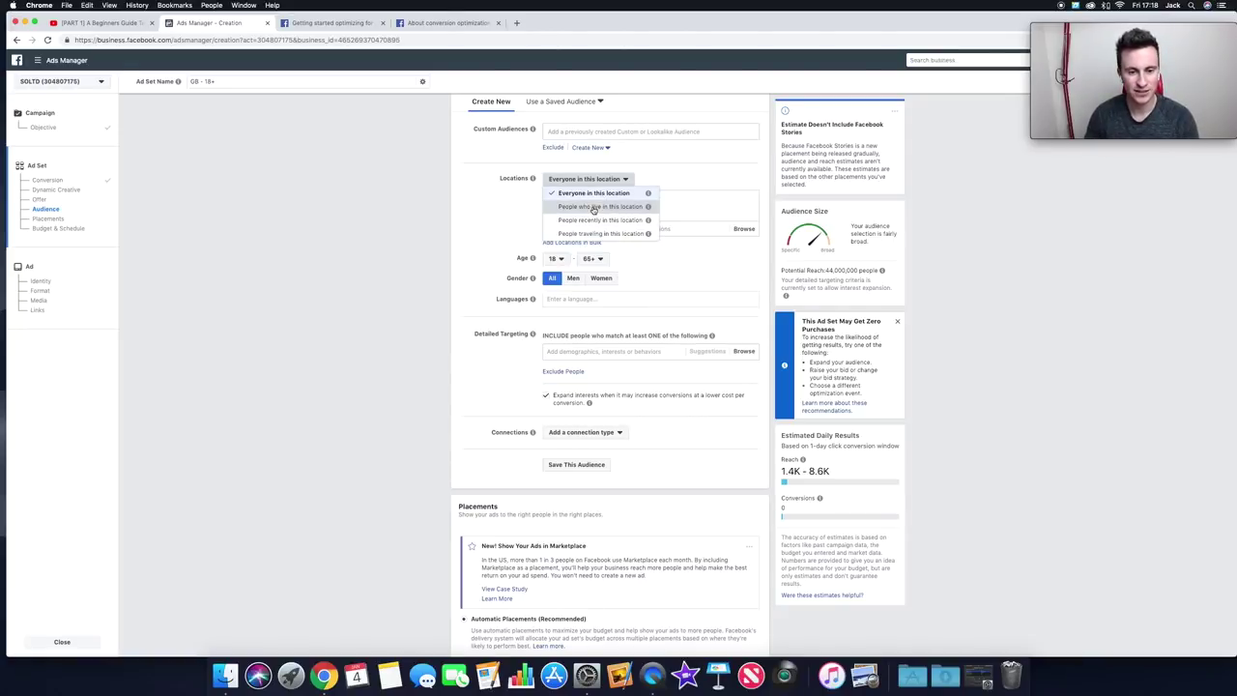
{"action": "left_click", "coordinate": [594, 207]}
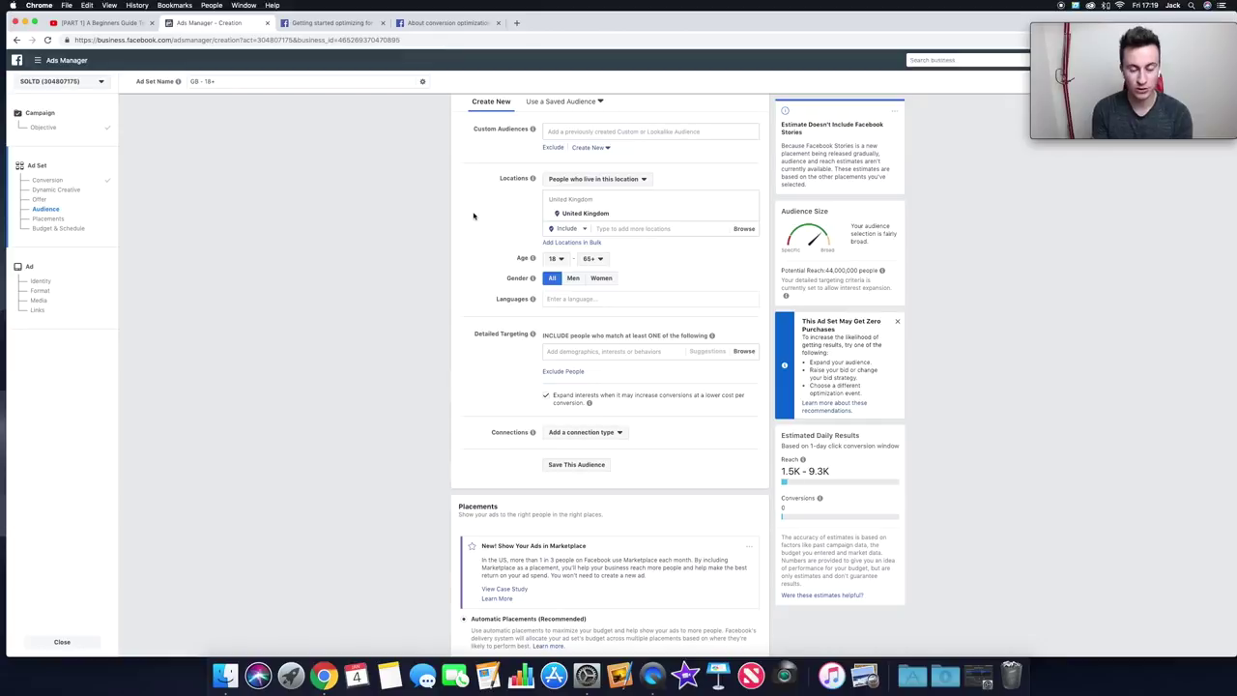
- Check the minimum and maximum age options, and review the remaining gender, language, detailed targeting and placement settings
{"action": "left_click", "coordinate": [556, 258]}
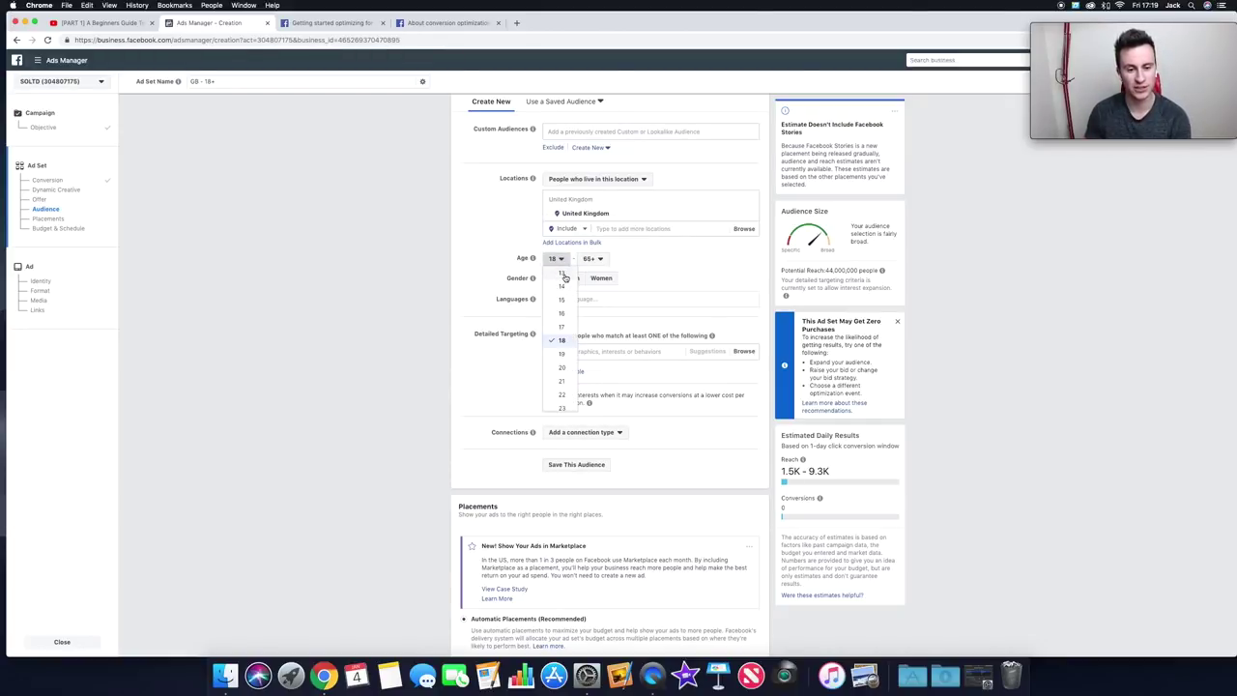
{"action": "left_click", "coordinate": [595, 255]}
{"action": "left_click", "coordinate": [591, 258]}
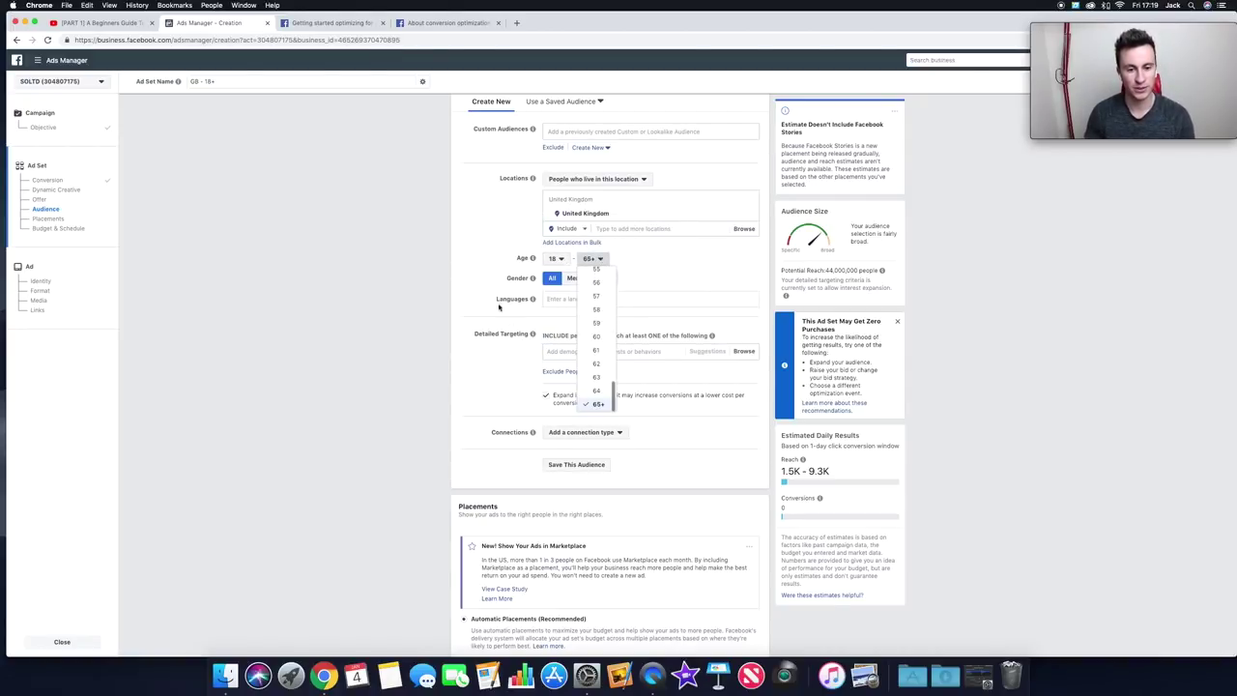
{"action": "left_click", "coordinate": [468, 256]}
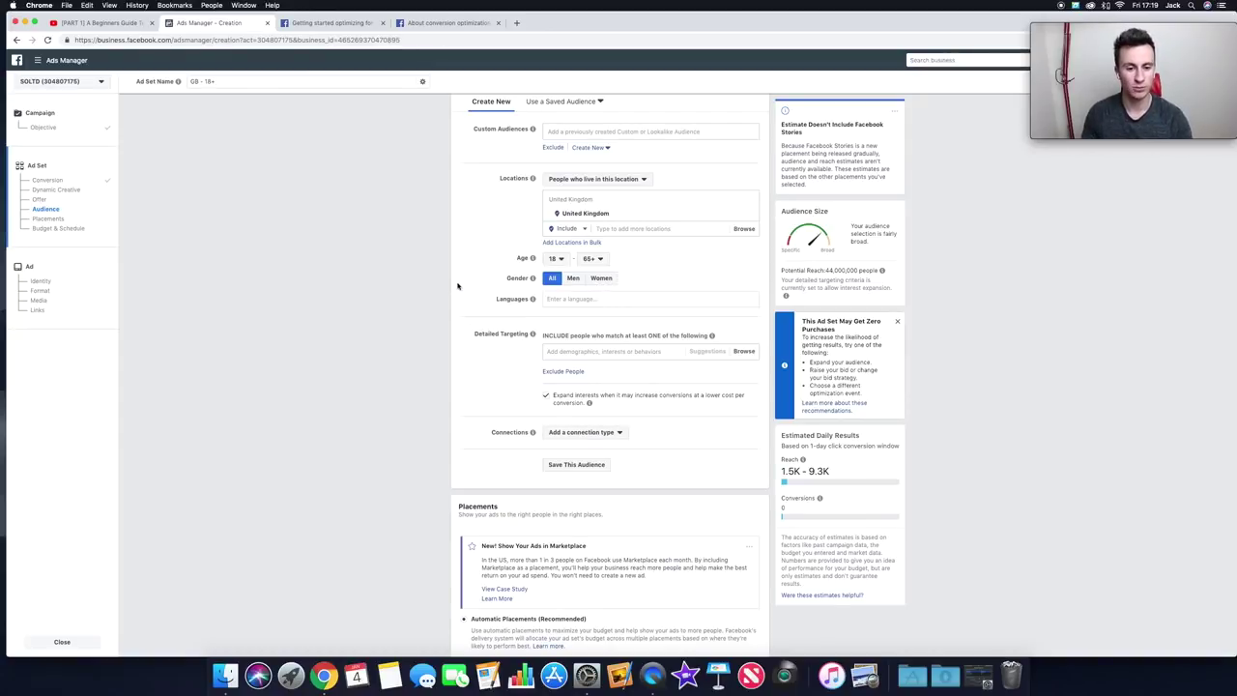
{"action": "scroll", "coordinate": [469, 303], "scroll_direction": "down", "scroll_amount": 2}
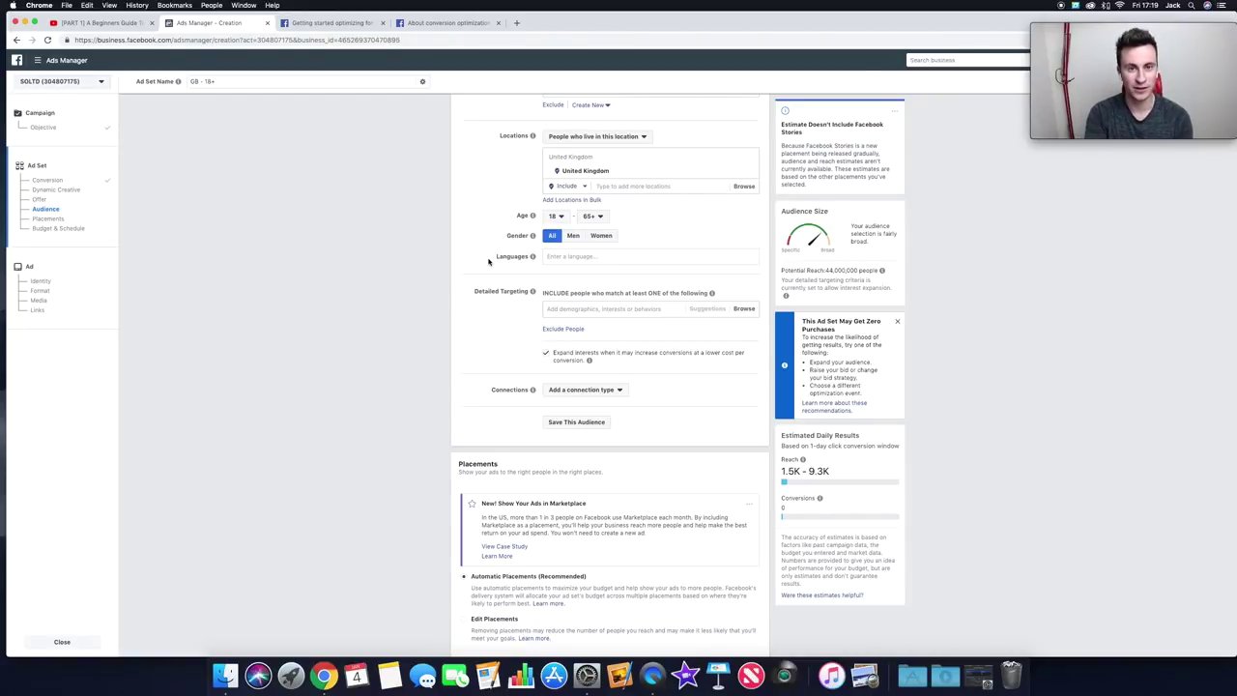
{"action": "scroll", "coordinate": [435, 257], "scroll_direction": "down", "scroll_amount": 1}
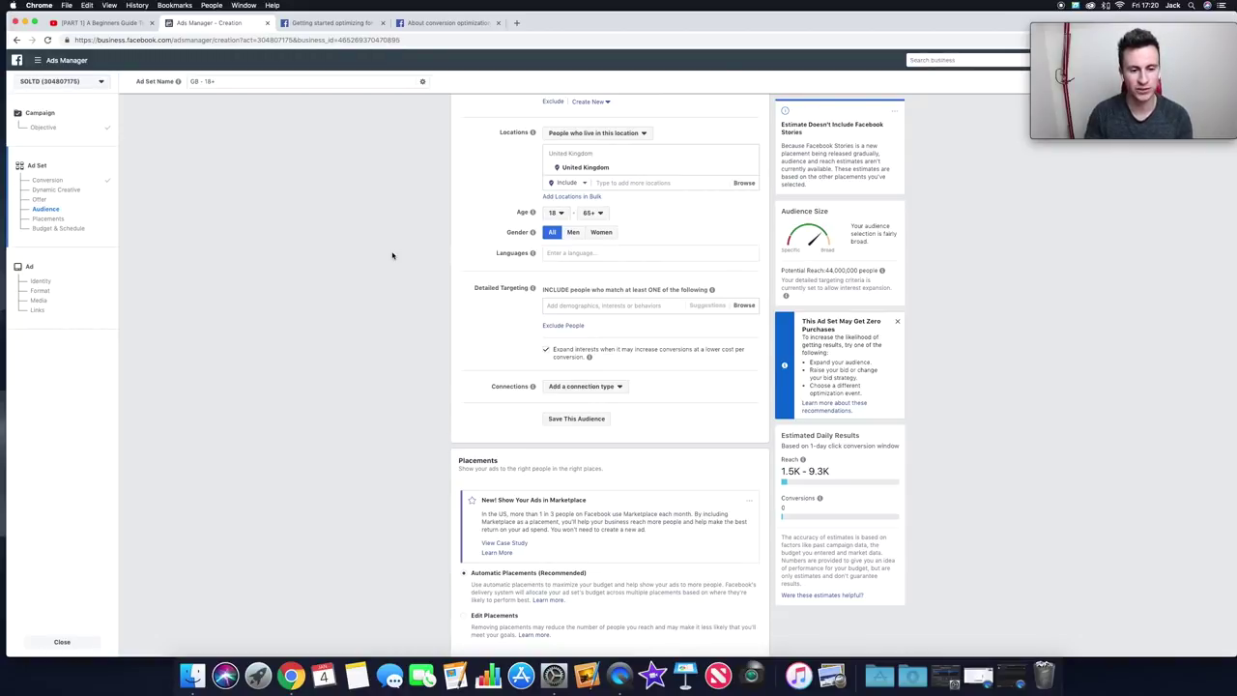
{"action": "scroll", "coordinate": [394, 262], "scroll_direction": "up", "scroll_amount": 2}
{"action": "scroll", "coordinate": [394, 266], "scroll_direction": "down", "scroll_amount": 3}
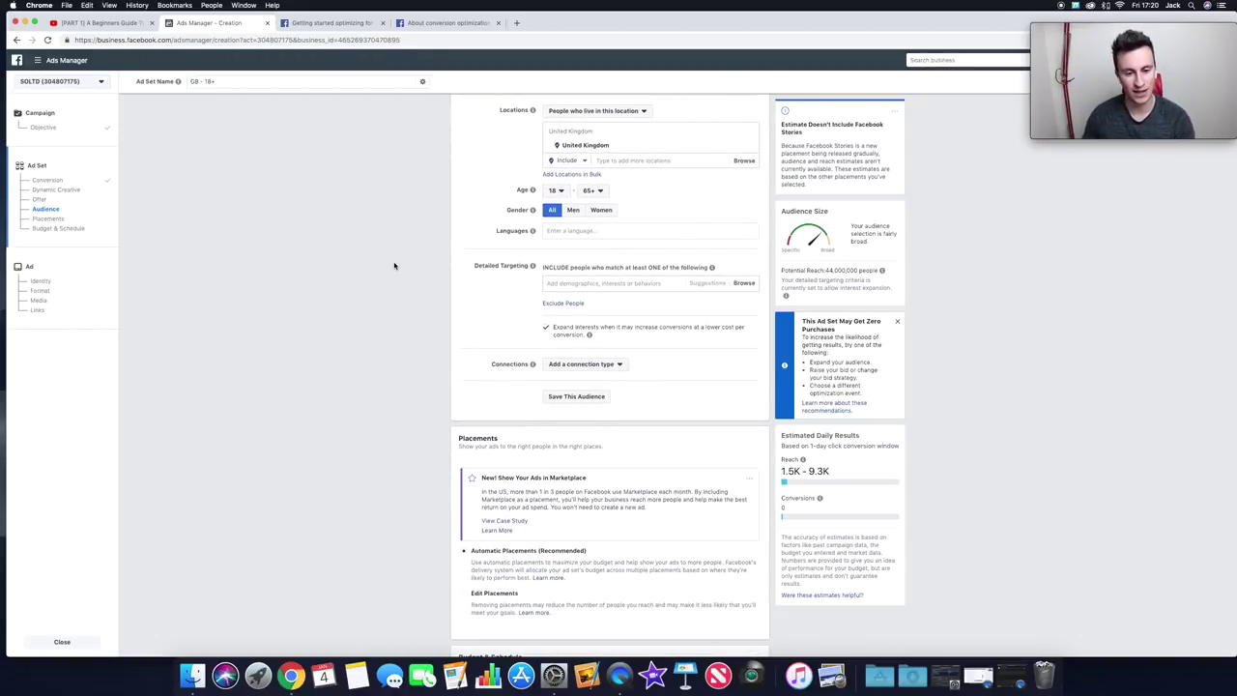
- Add the Dogs interest to the audience's detailed targeting and turn off interest expansion
{"action": "scroll", "coordinate": [394, 266], "scroll_direction": "down", "scroll_amount": 2}
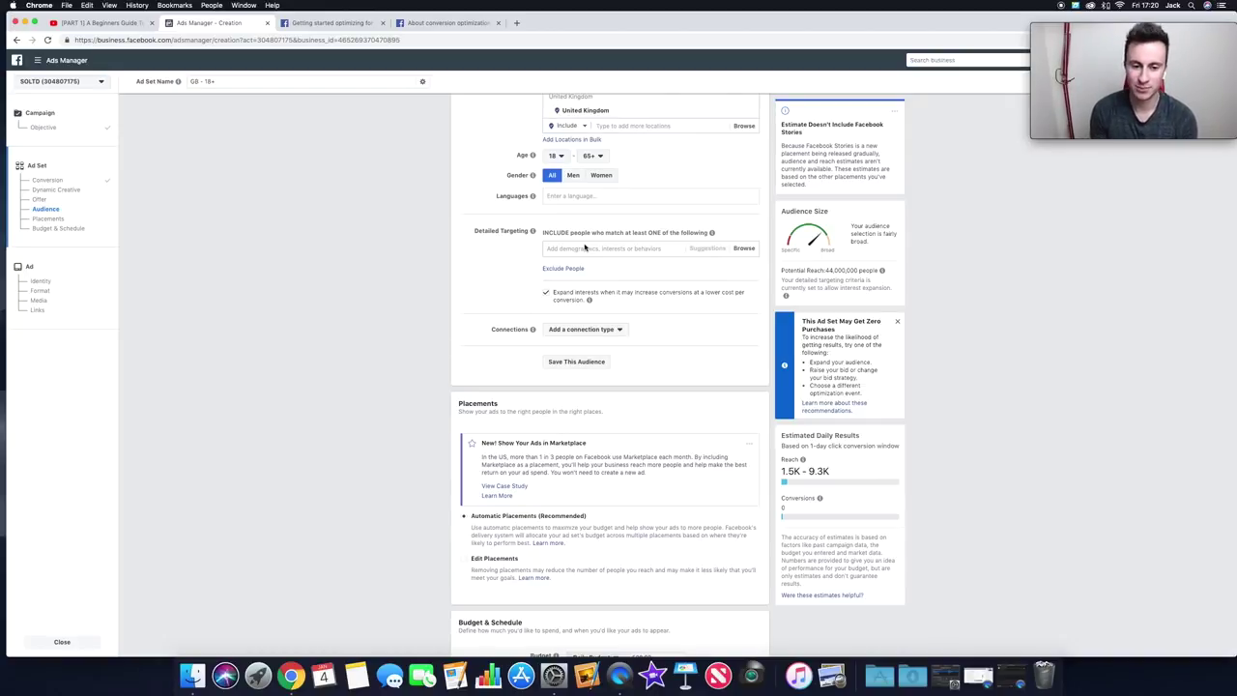
{"action": "left_click", "coordinate": [611, 249]}
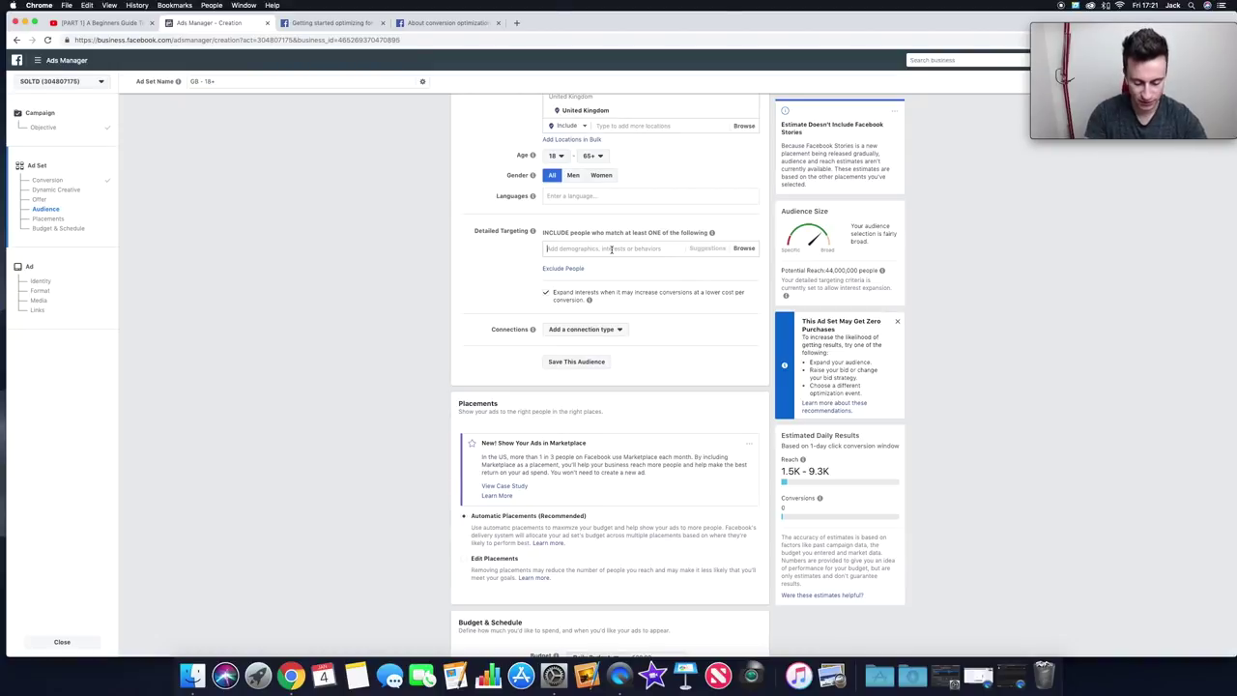
{"action": "type", "text": "dogs"}
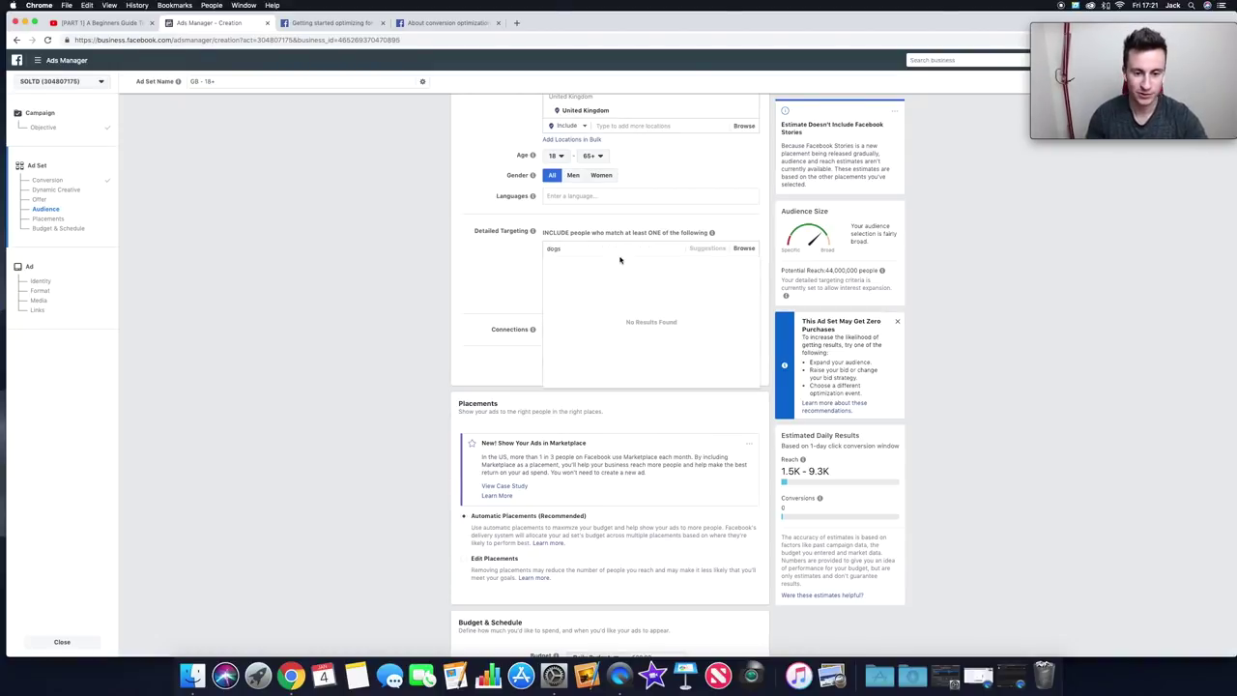
{"action": "left_click", "coordinate": [605, 269]}
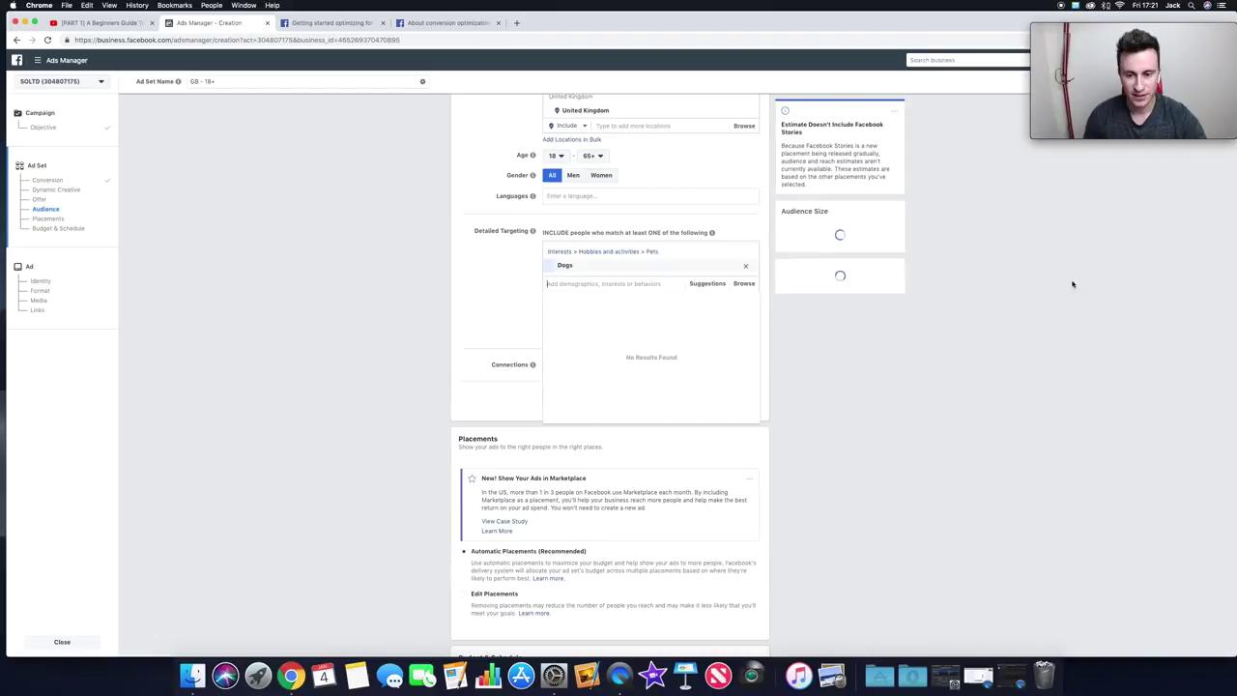
{"action": "left_click", "coordinate": [546, 328]}
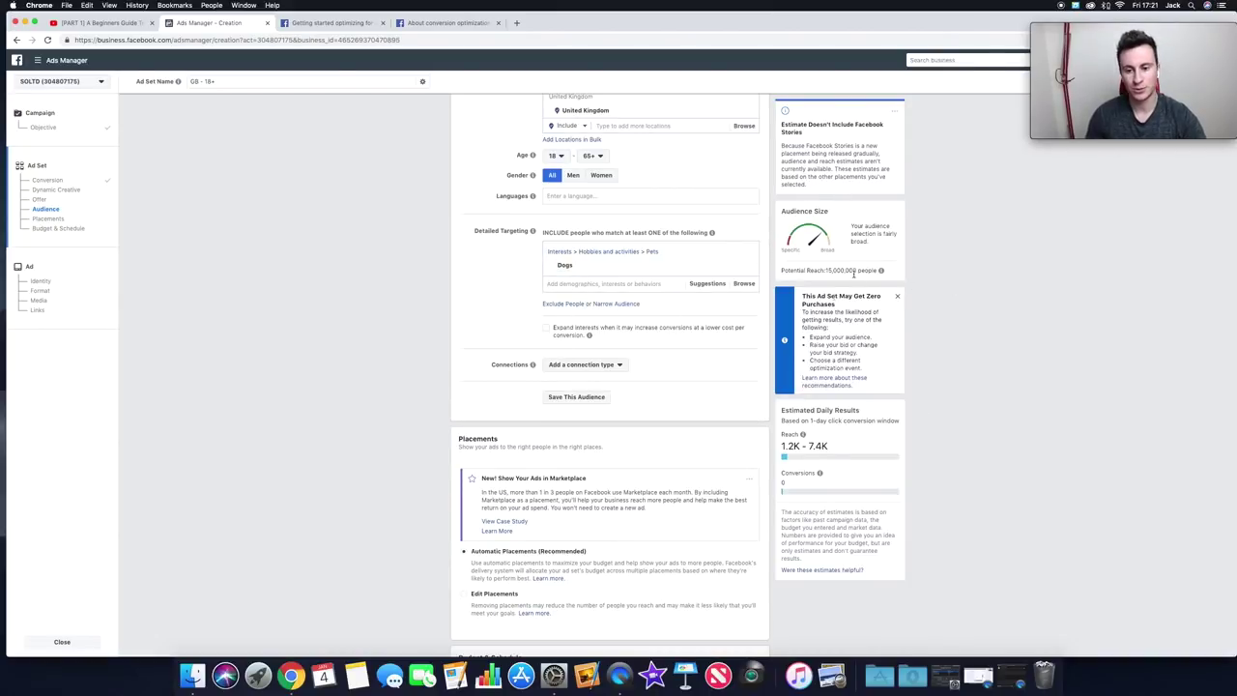
{"action": "mouse_move", "coordinate": [845, 441]}
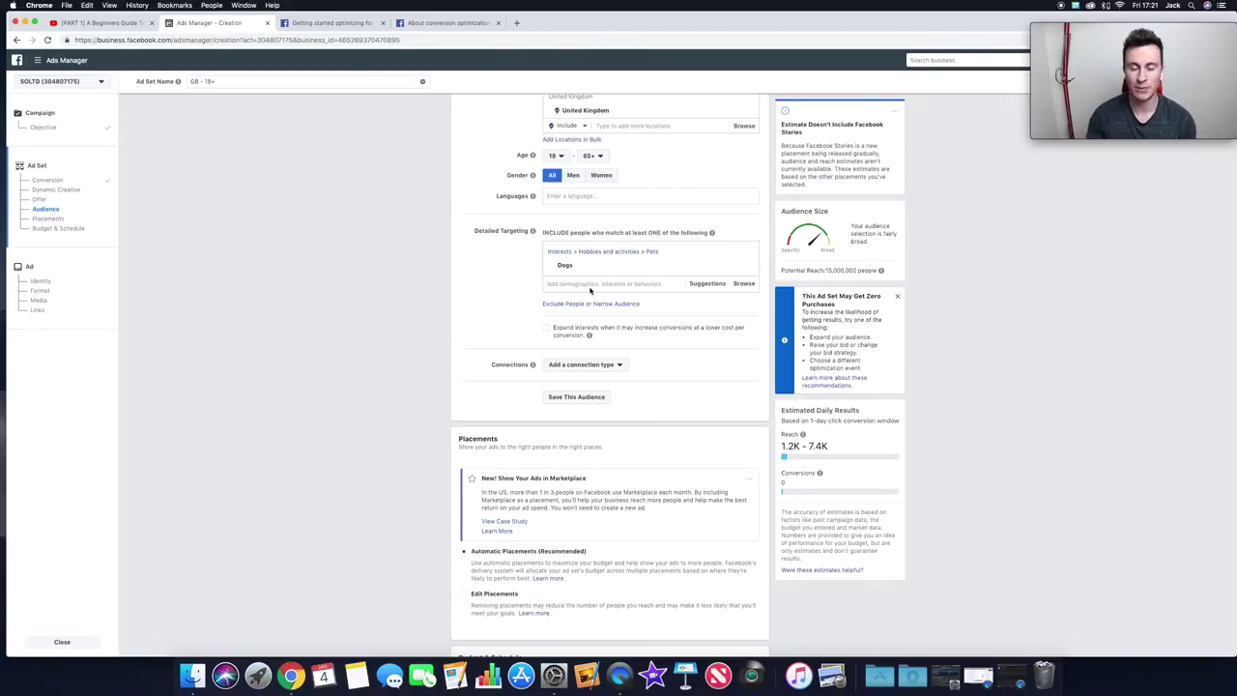
- Remove the Dogs interest from detailed targeting and look over the available Ads Manager tools
{"action": "mouse_move", "coordinate": [581, 270]}
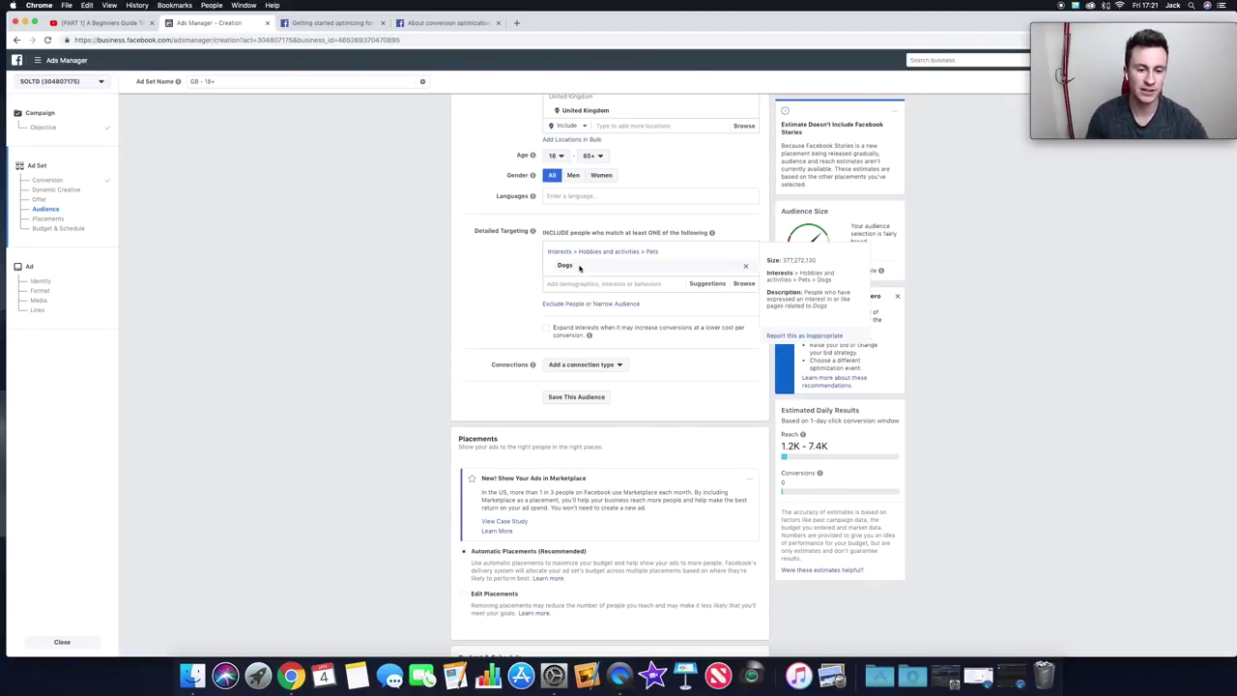
{"action": "left_click", "coordinate": [747, 267]}
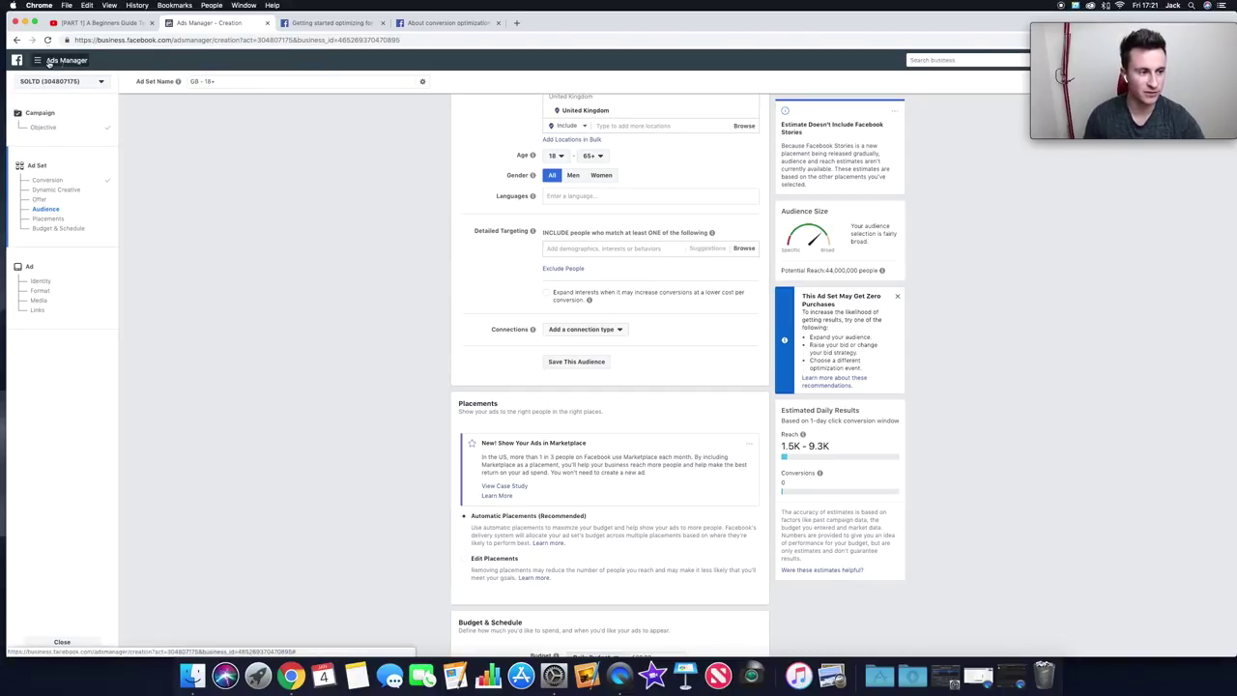
{"action": "left_click", "coordinate": [48, 61]}
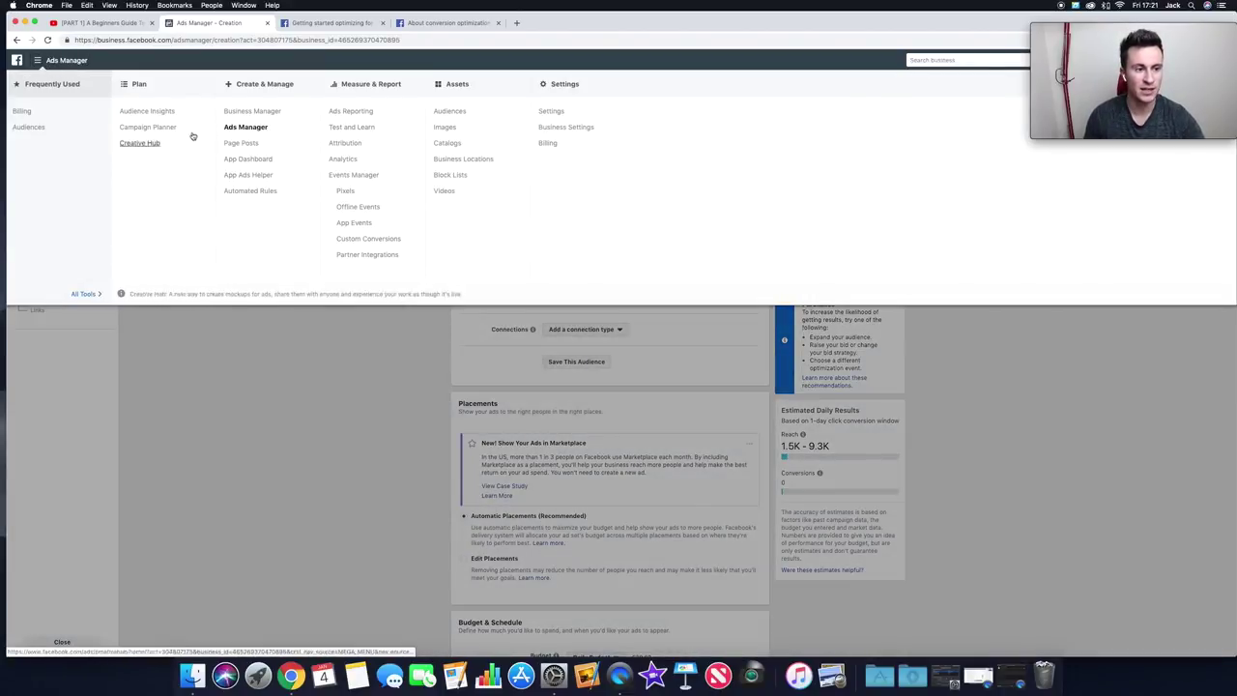
{"action": "left_click", "coordinate": [354, 409]}
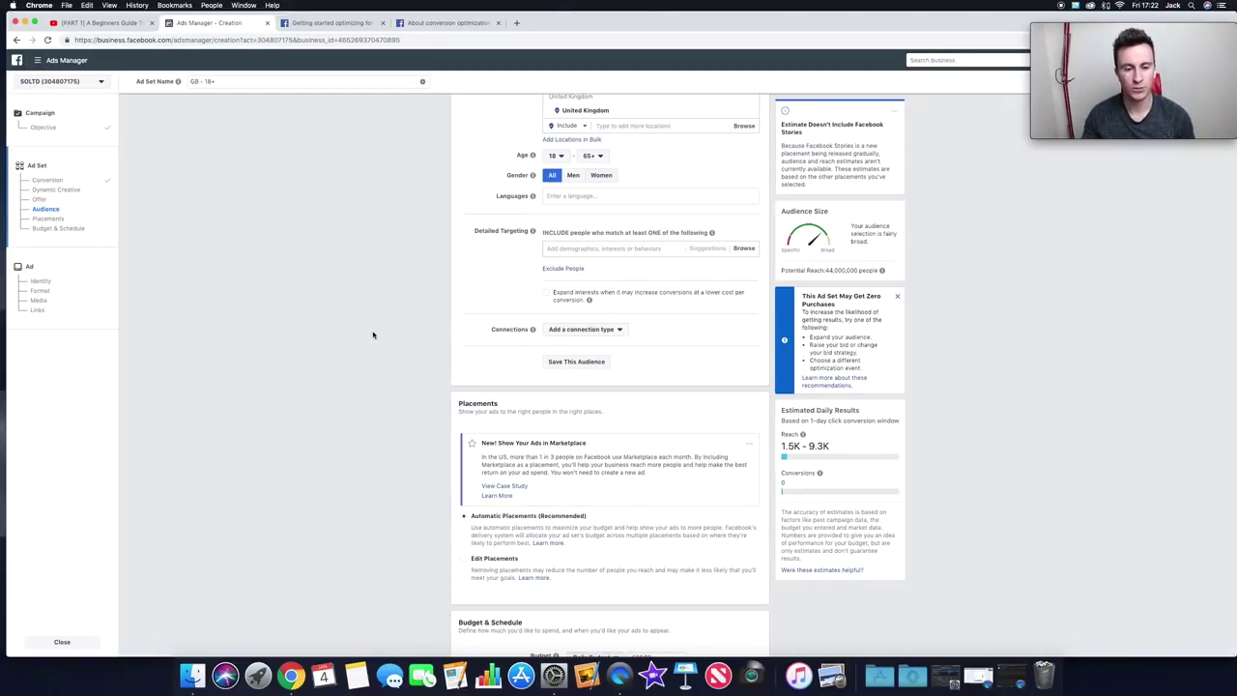
- Turn interest expansion back on and add the Dogs interest under Pets to the detailed targeting
{"action": "mouse_move", "coordinate": [532, 329]}
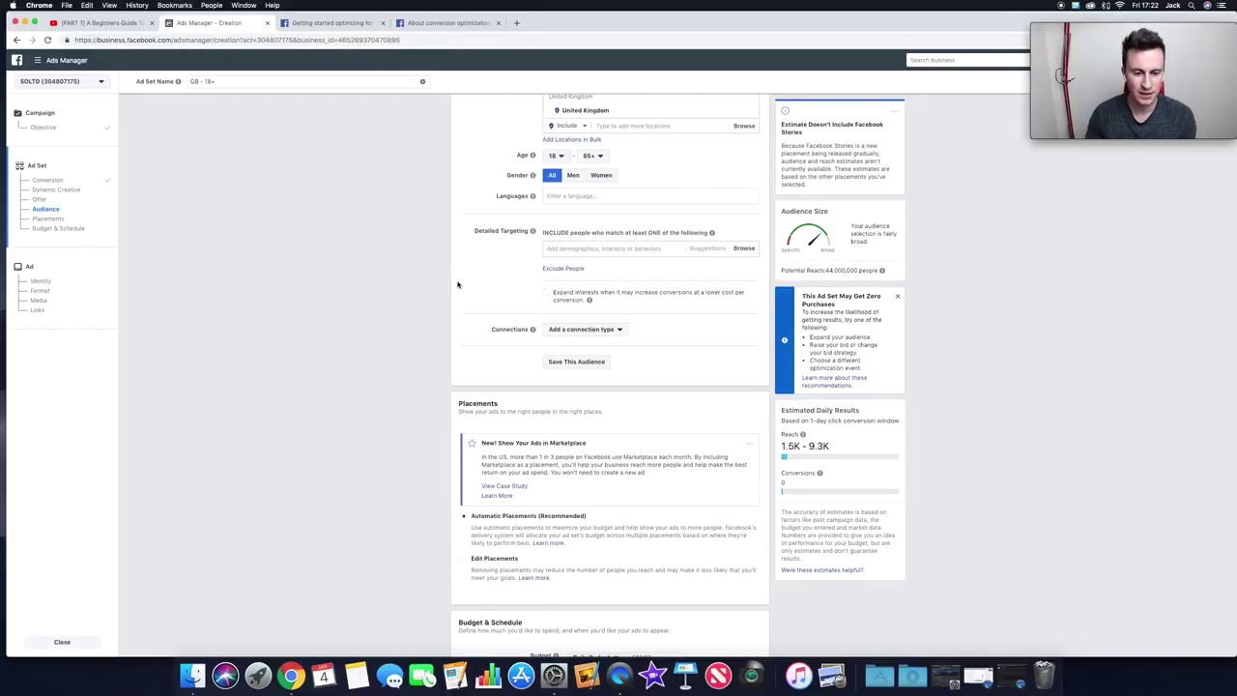
{"action": "left_click", "coordinate": [545, 292]}
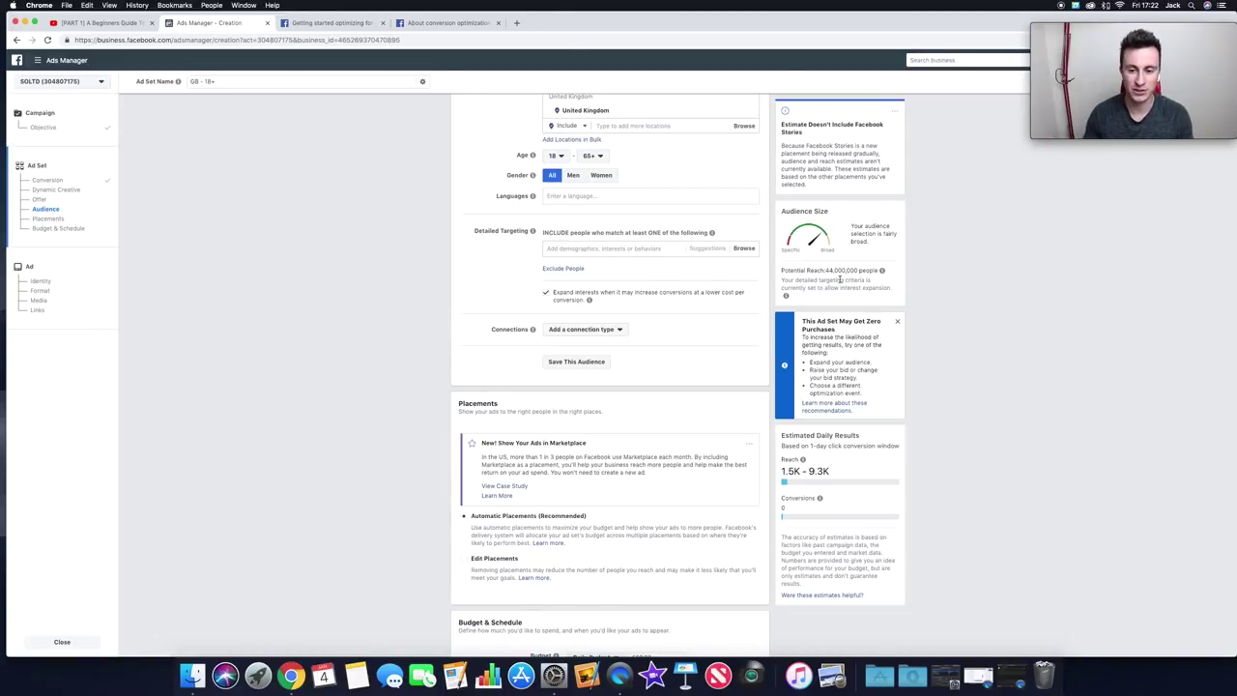
{"action": "left_click", "coordinate": [606, 248]}
{"action": "type", "text": "dogs"}
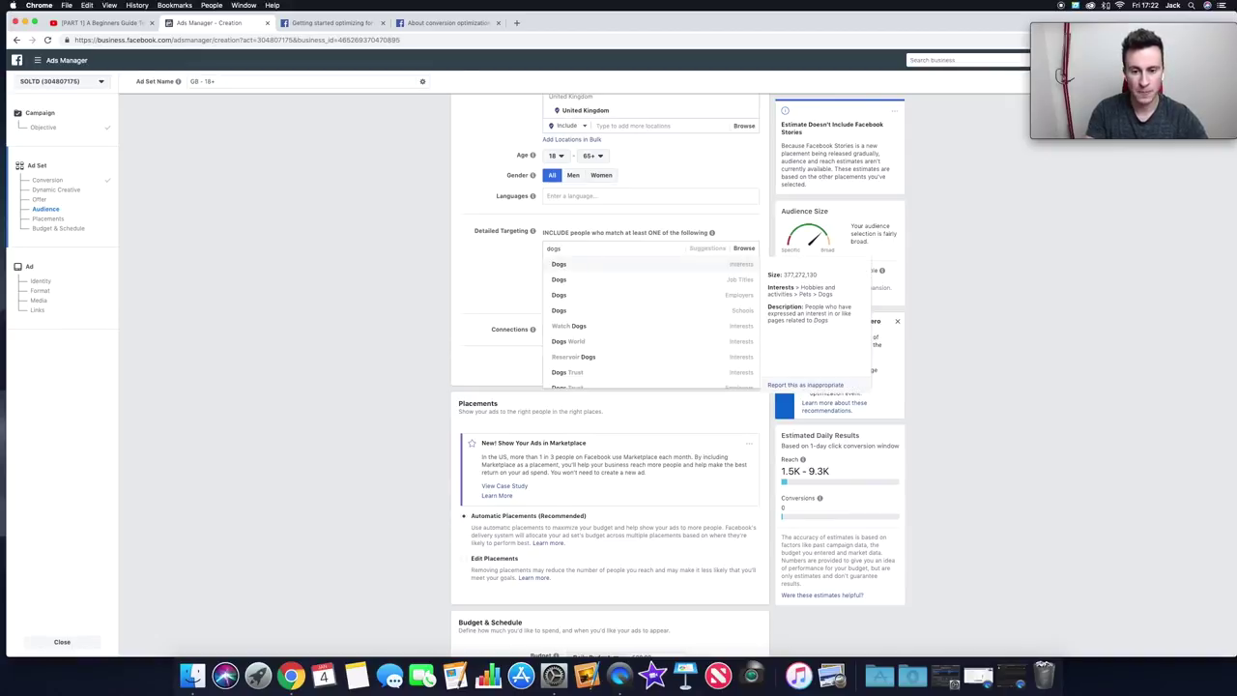
{"action": "key", "text": "Return"}
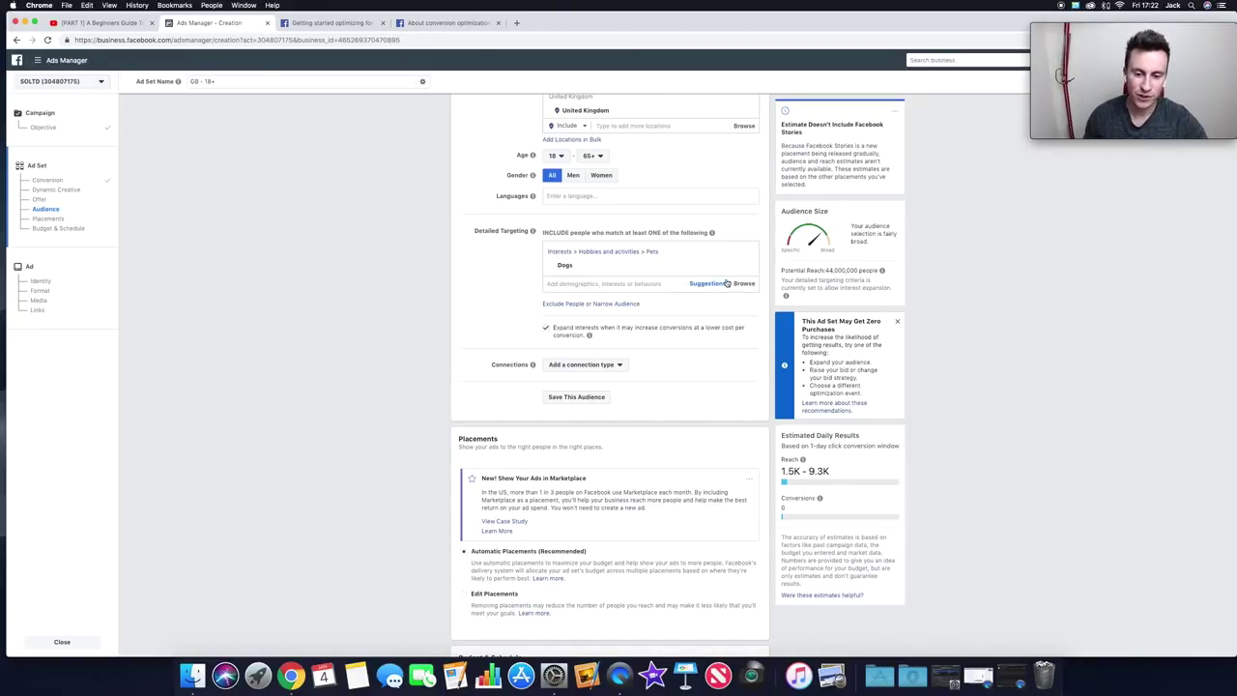
- Review the suggested interests related to Dogs and browse the Demographics and Behaviors targeting categories
{"action": "mouse_move", "coordinate": [580, 276]}
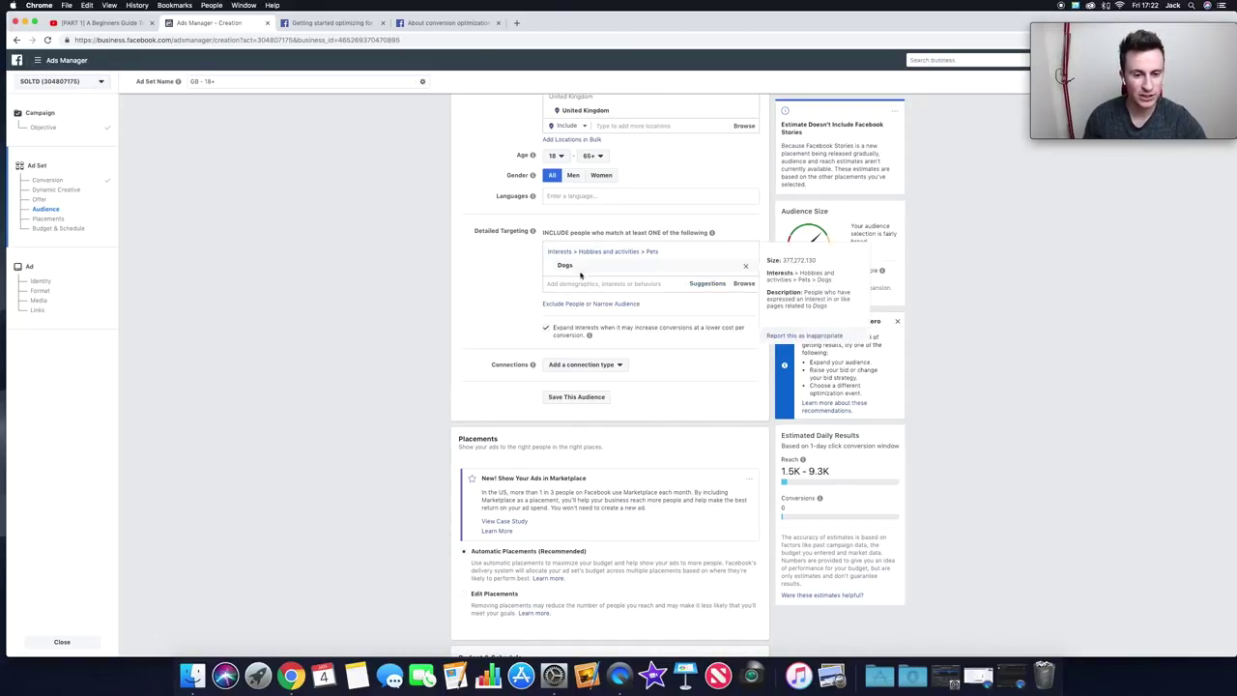
{"action": "left_click", "coordinate": [710, 283]}
{"action": "scroll", "coordinate": [629, 358], "scroll_direction": "down", "scroll_amount": 3}
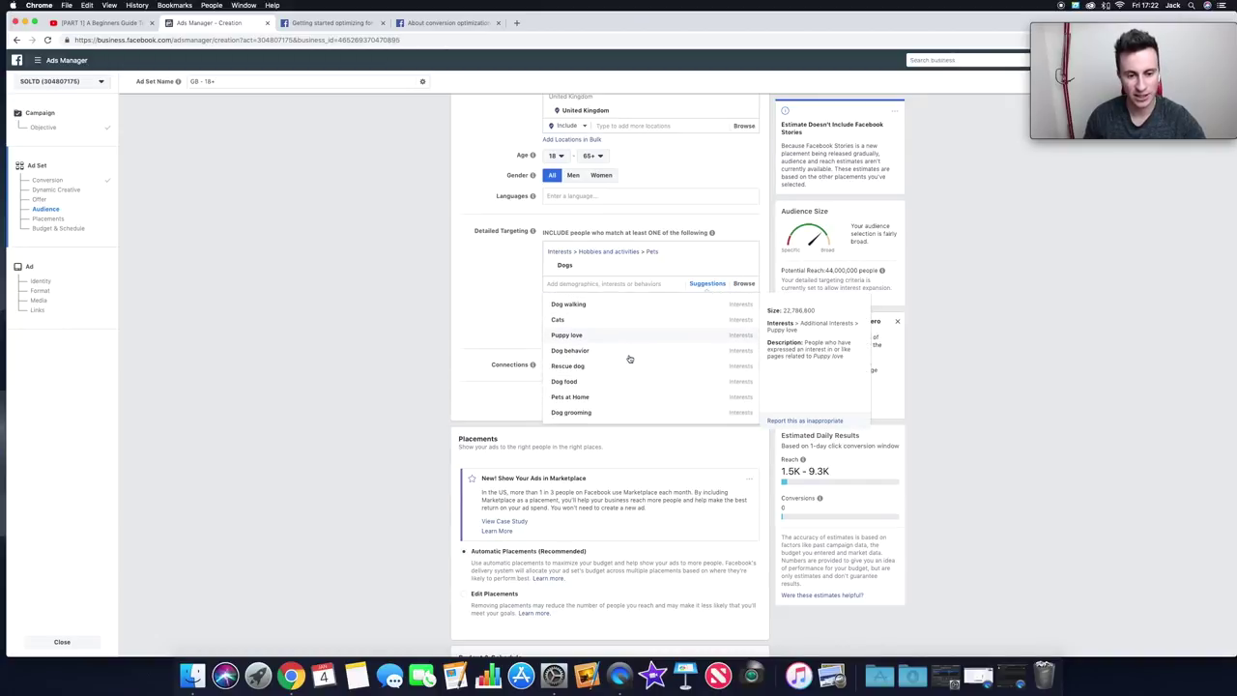
{"action": "left_click", "coordinate": [492, 312]}
{"action": "left_click", "coordinate": [742, 284]}
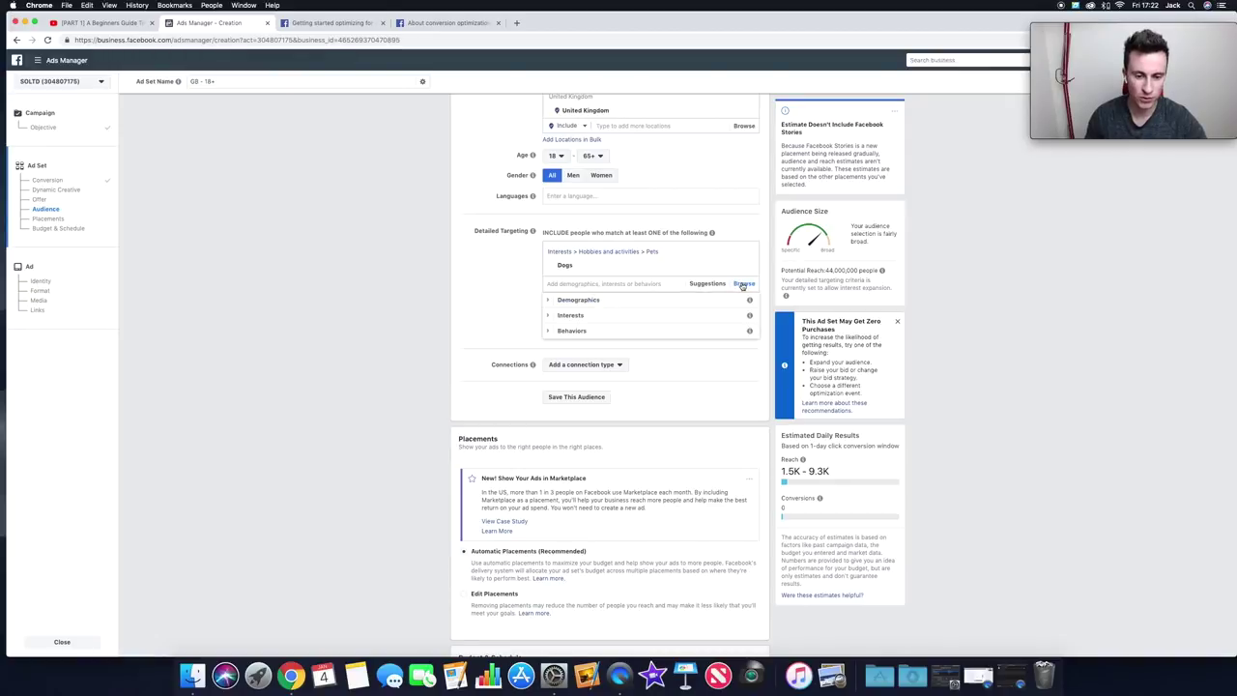
{"action": "left_click", "coordinate": [548, 300]}
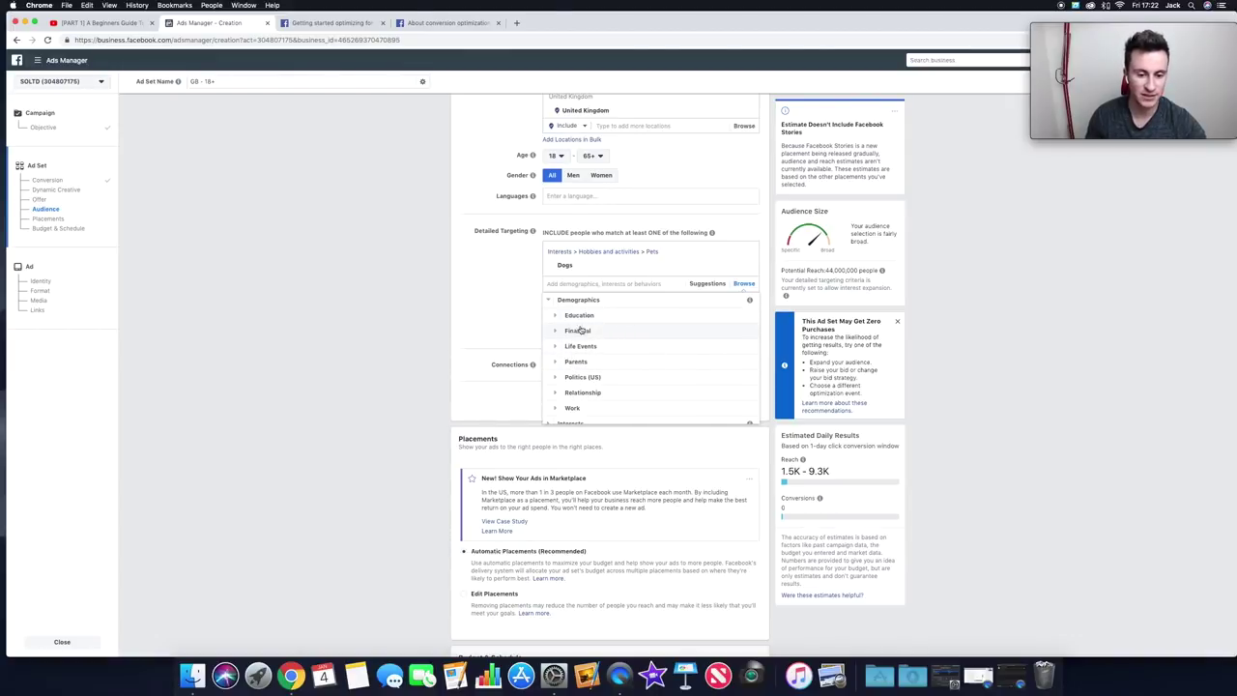
{"action": "scroll", "coordinate": [587, 383], "scroll_direction": "down", "scroll_amount": 1}
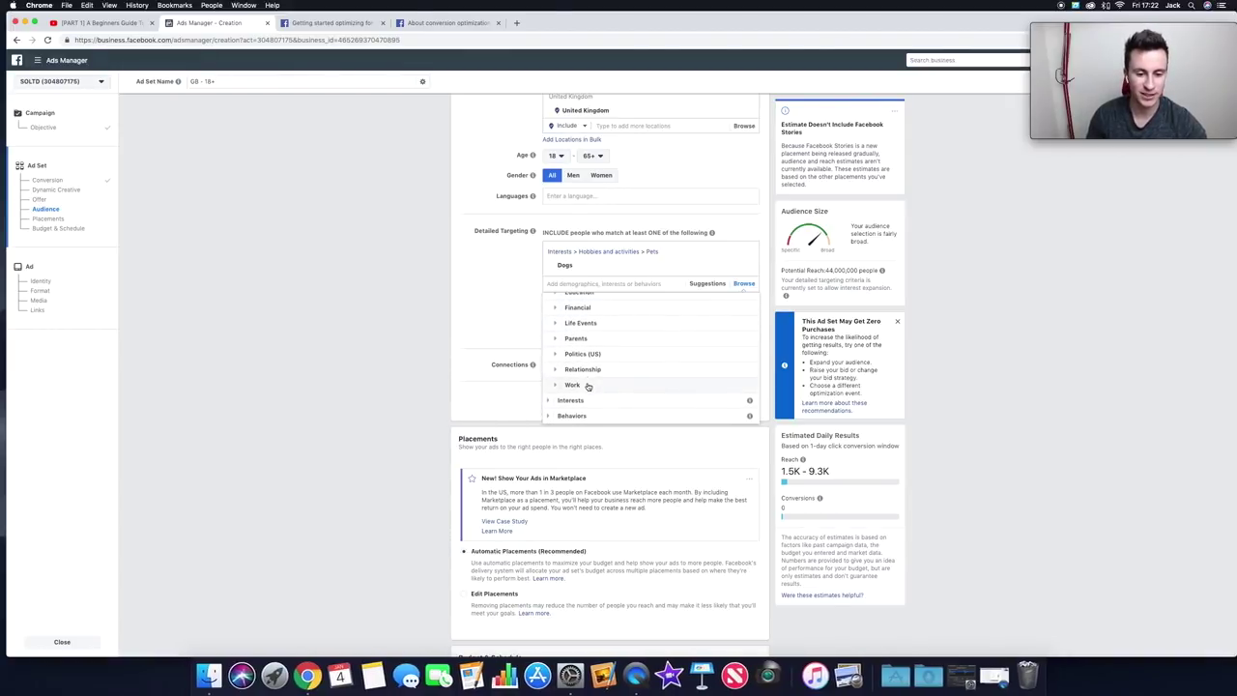
{"action": "left_click", "coordinate": [568, 416]}
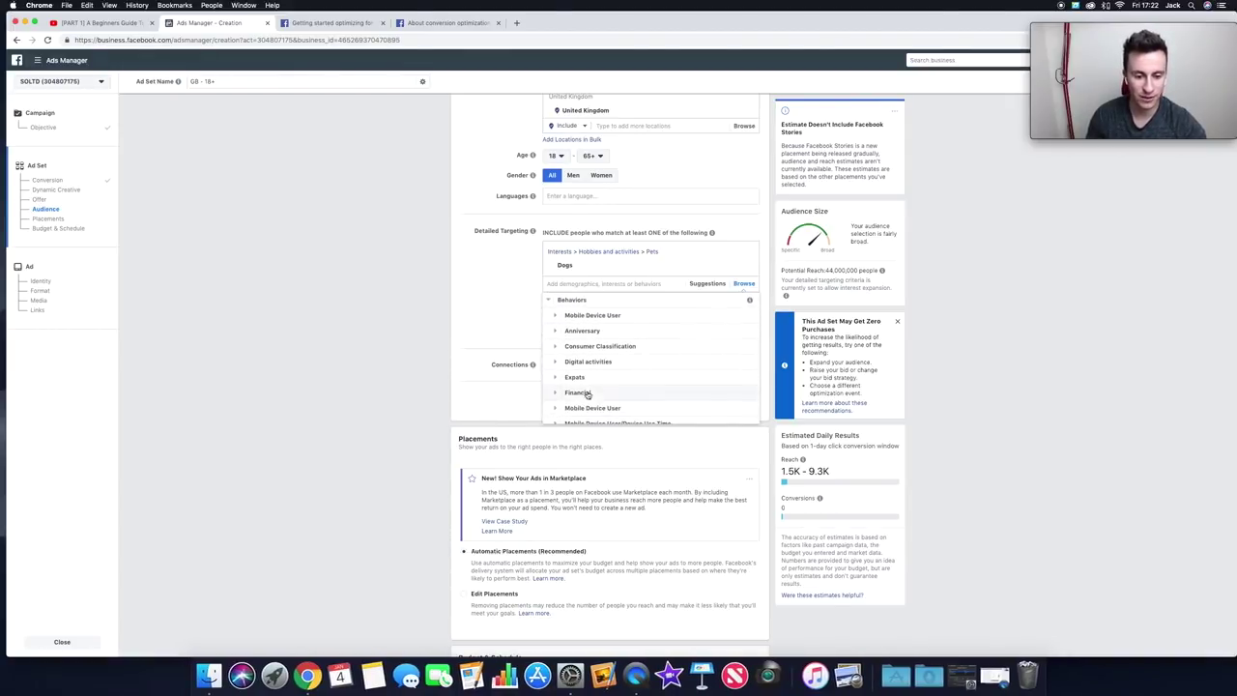
{"action": "left_click", "coordinate": [548, 301]}
{"action": "scroll", "coordinate": [596, 334], "scroll_direction": "down", "scroll_amount": 1}
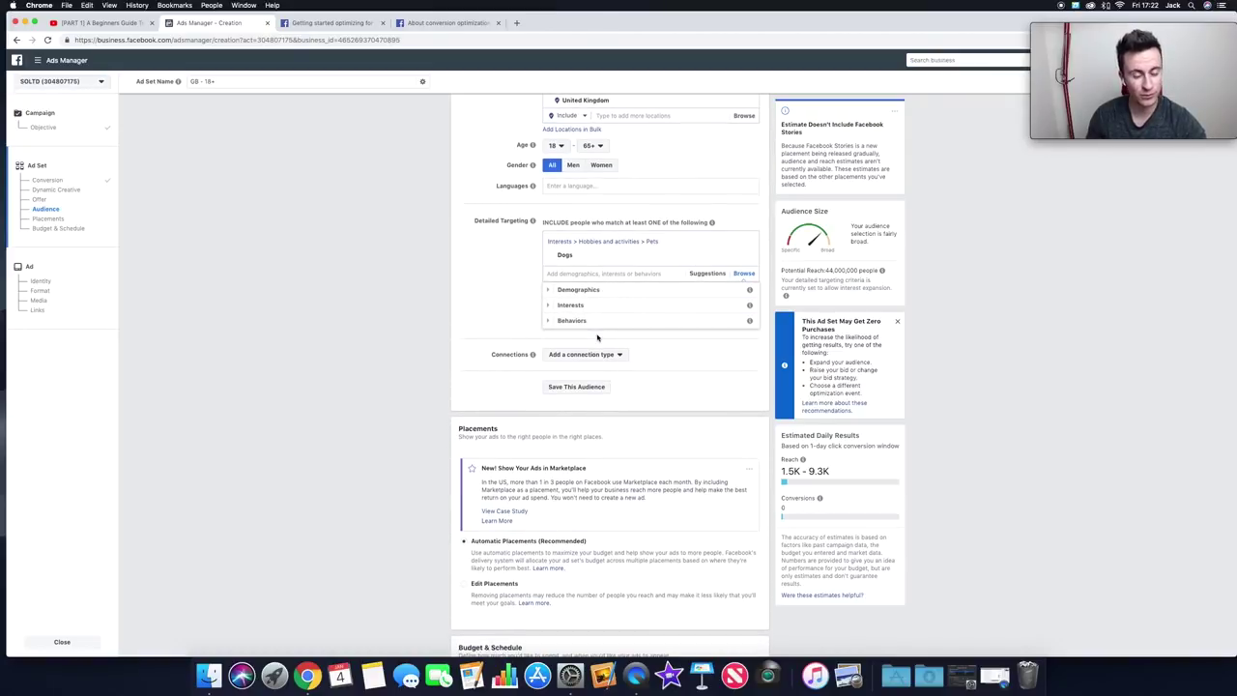
{"action": "left_click", "coordinate": [742, 276]}
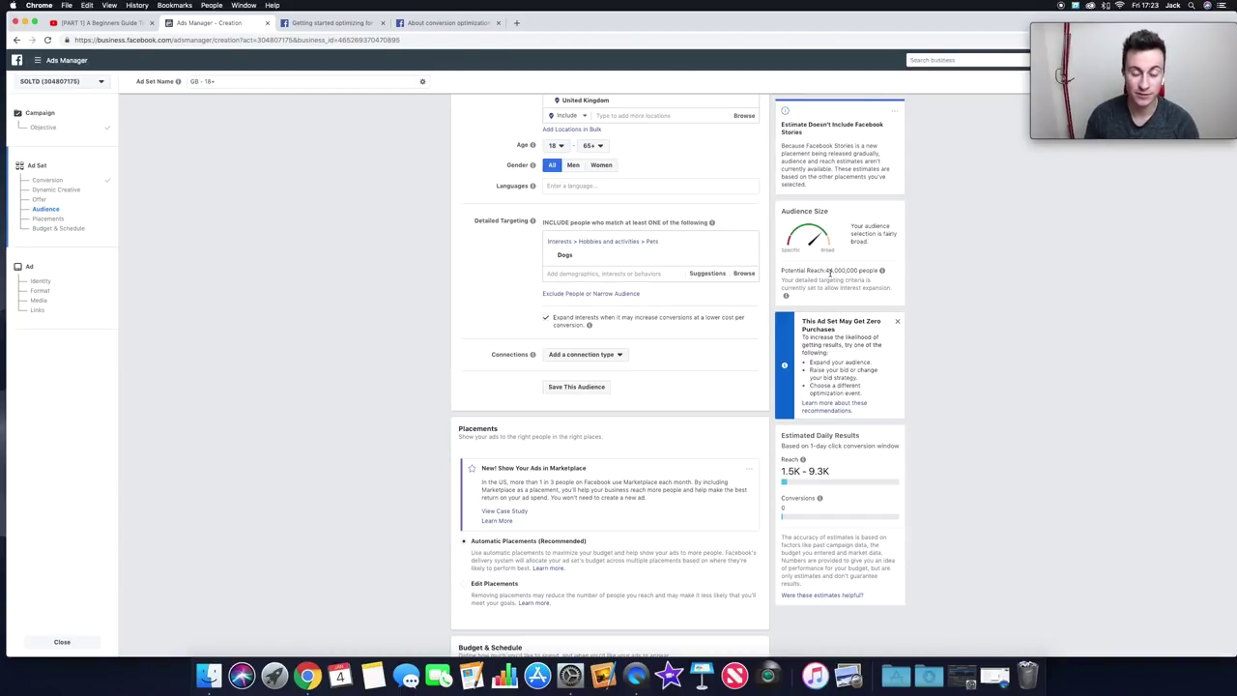
- Turn off expanding interests for conversions at a lower cost in the Dogs audience
{"action": "left_click", "coordinate": [545, 319]}
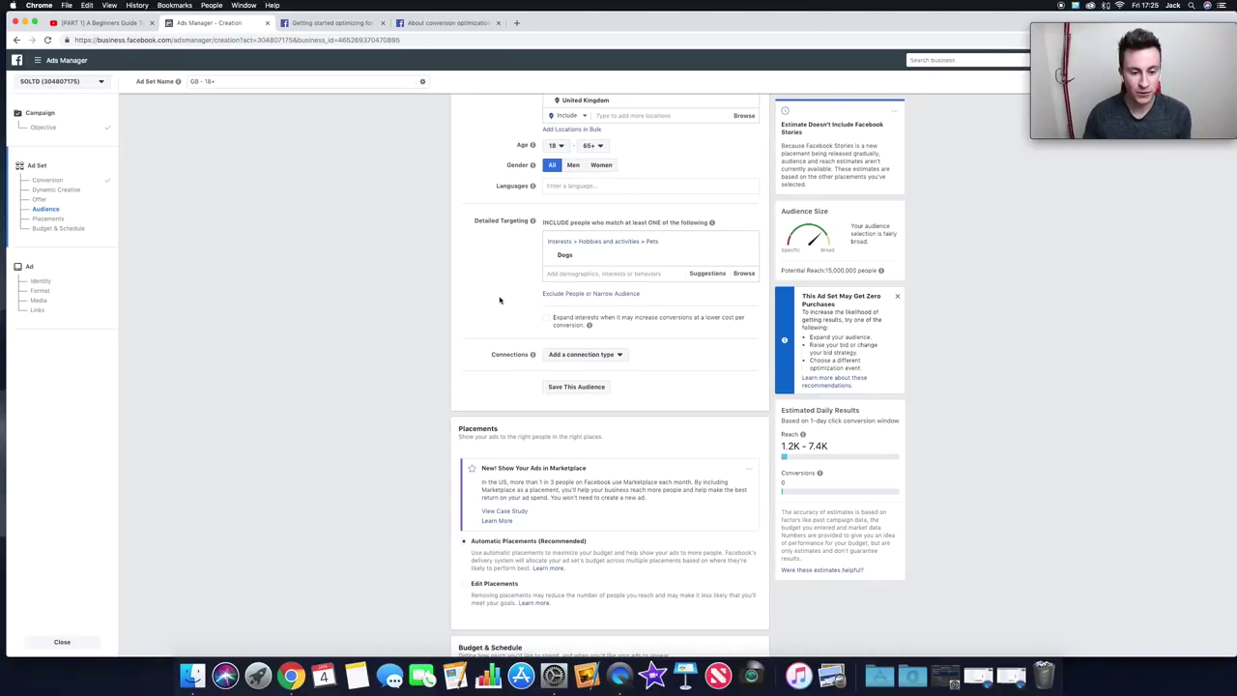
- Add empty exclusion and narrowing conditions to the detailed targeting and remove both
{"action": "left_click", "coordinate": [557, 294]}
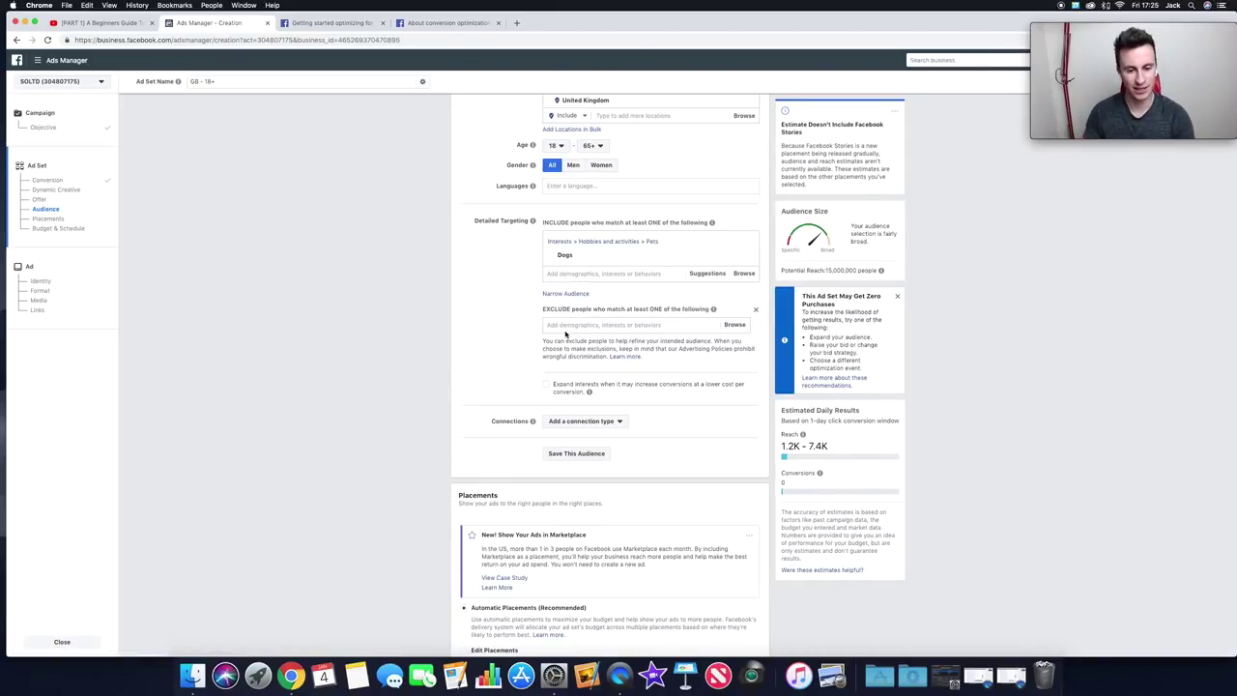
{"action": "left_click", "coordinate": [566, 292]}
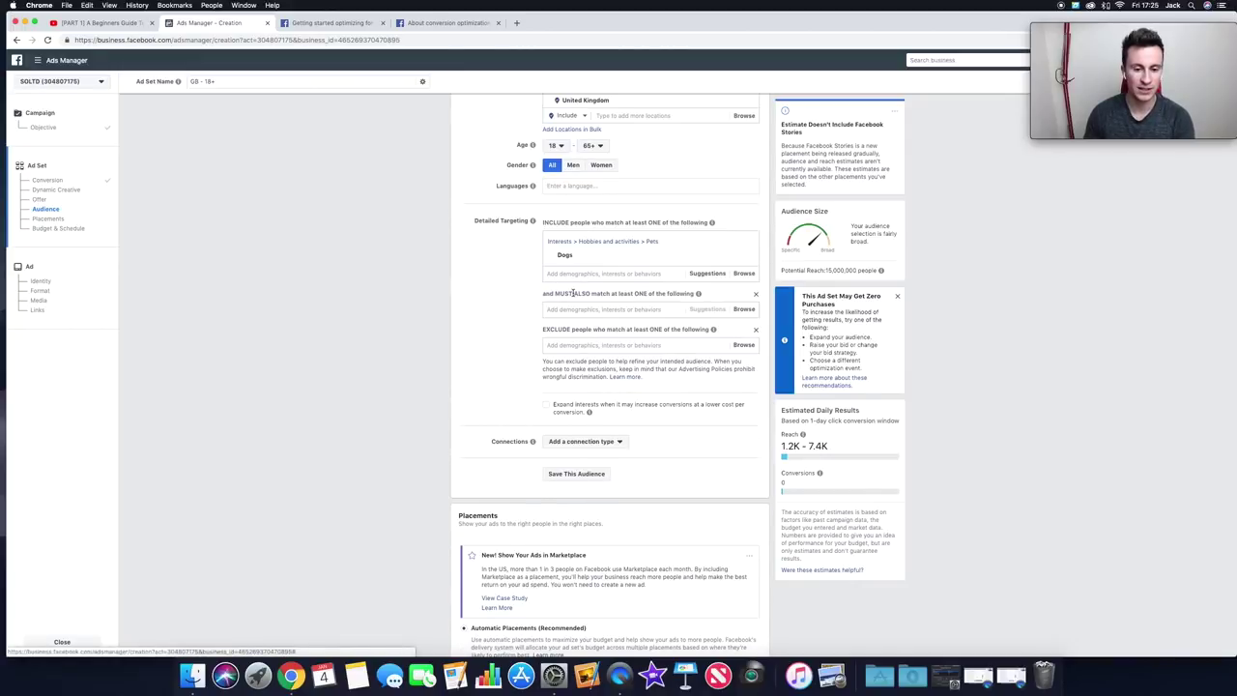
{"action": "left_click", "coordinate": [755, 332]}
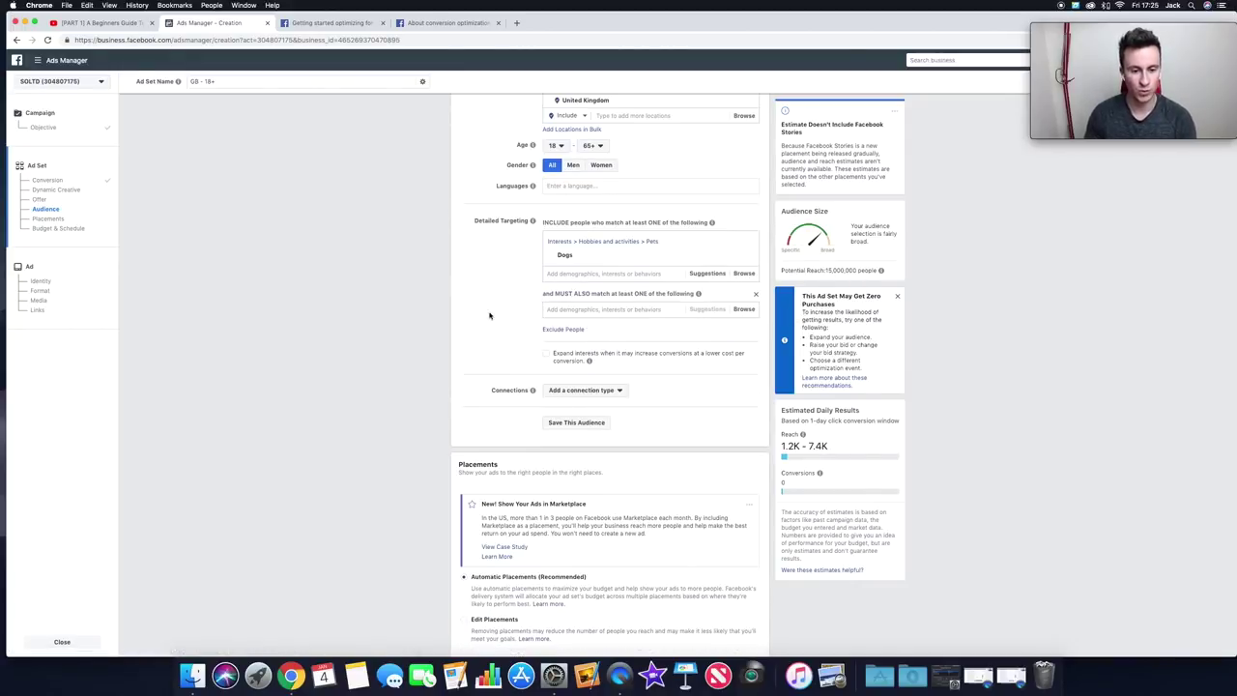
{"action": "left_click", "coordinate": [757, 294]}
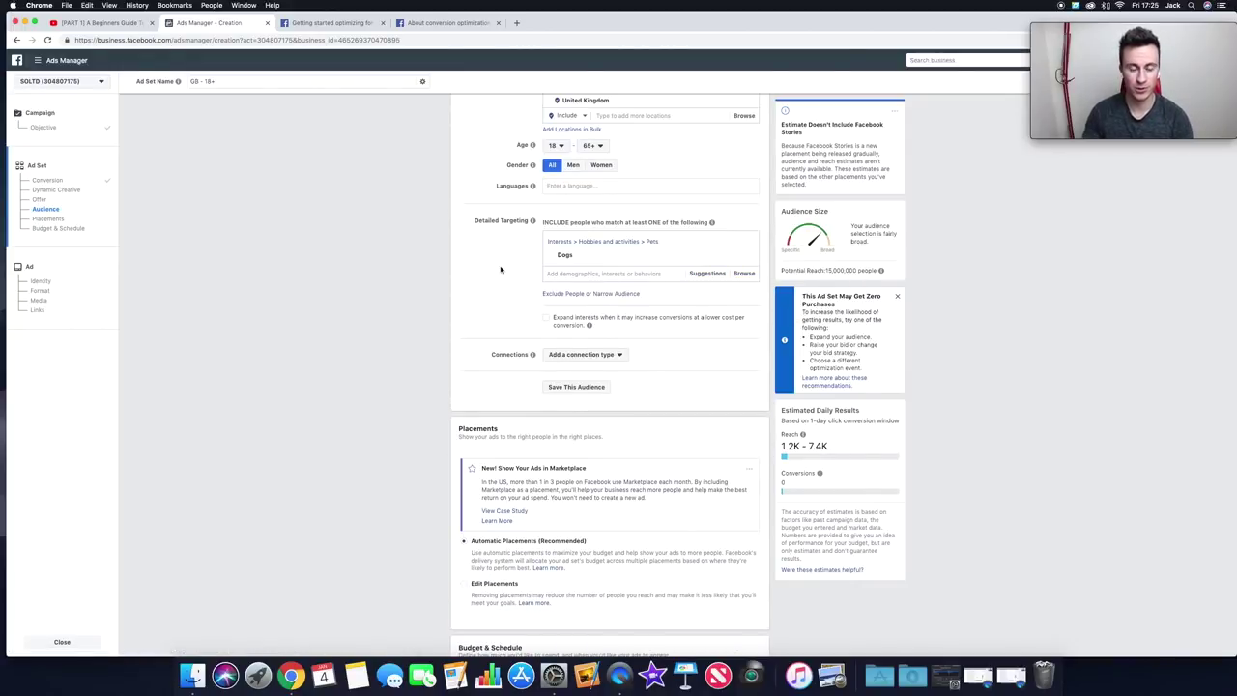
- Narrow the Dogs audience to people who must also match the Engaged relationship status under Demographics
{"action": "left_click", "coordinate": [616, 294]}
{"action": "left_click_drag", "start_coordinate": [543, 290], "coordinate": [568, 290]}
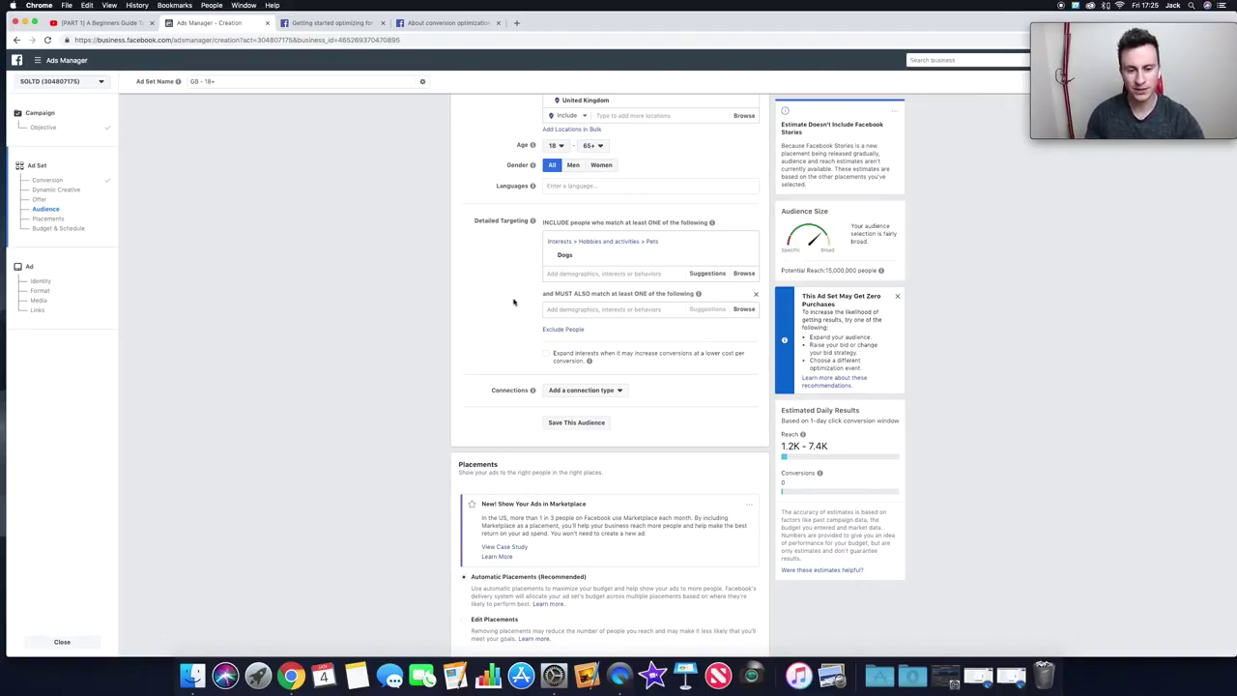
{"action": "mouse_move", "coordinate": [572, 257]}
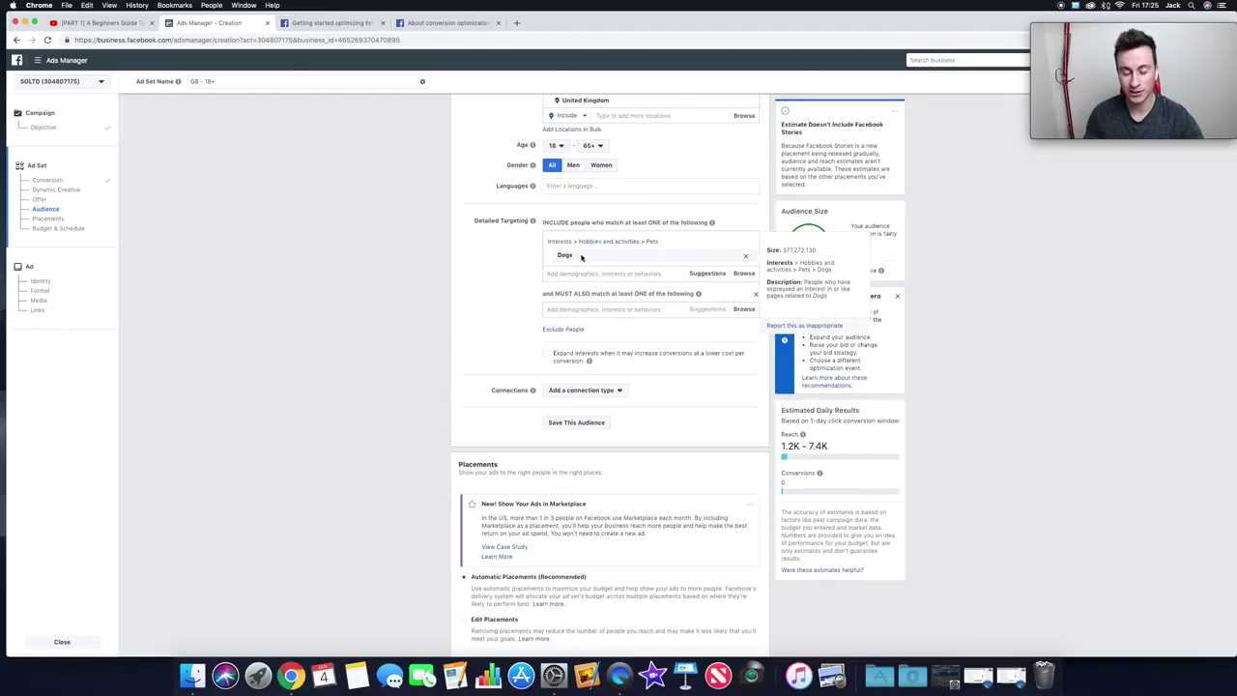
{"action": "left_click", "coordinate": [572, 308]}
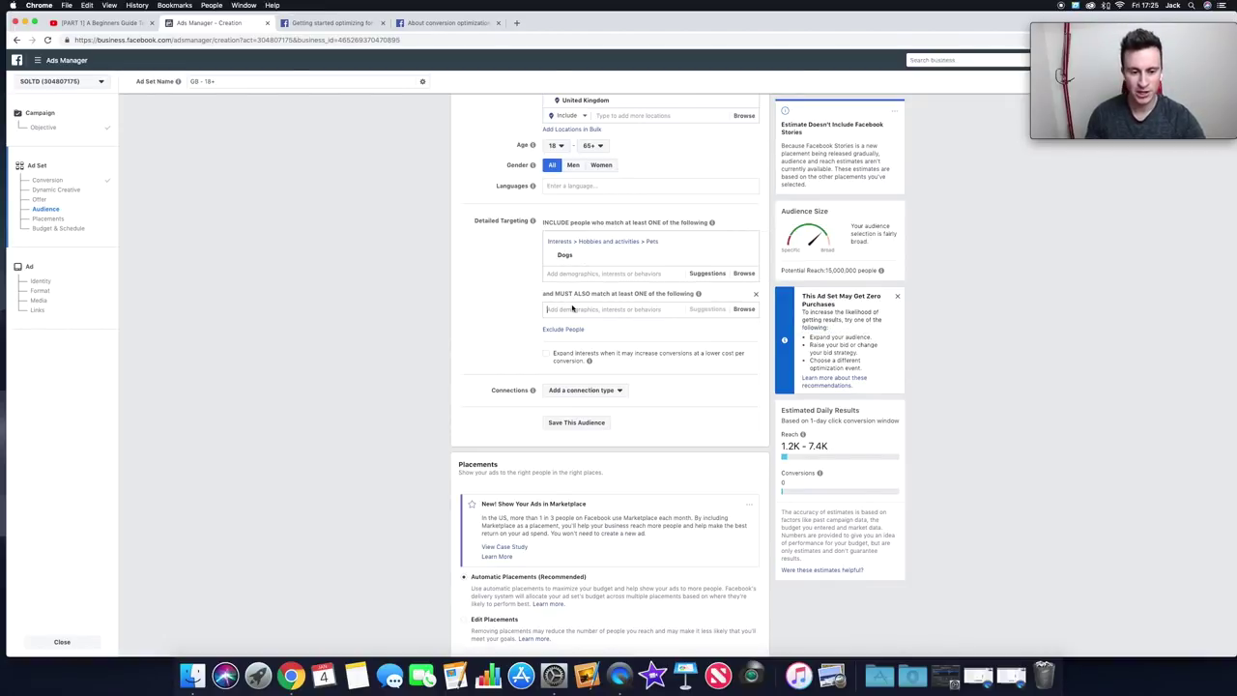
{"action": "left_click", "coordinate": [744, 310]}
{"action": "left_click", "coordinate": [551, 326]}
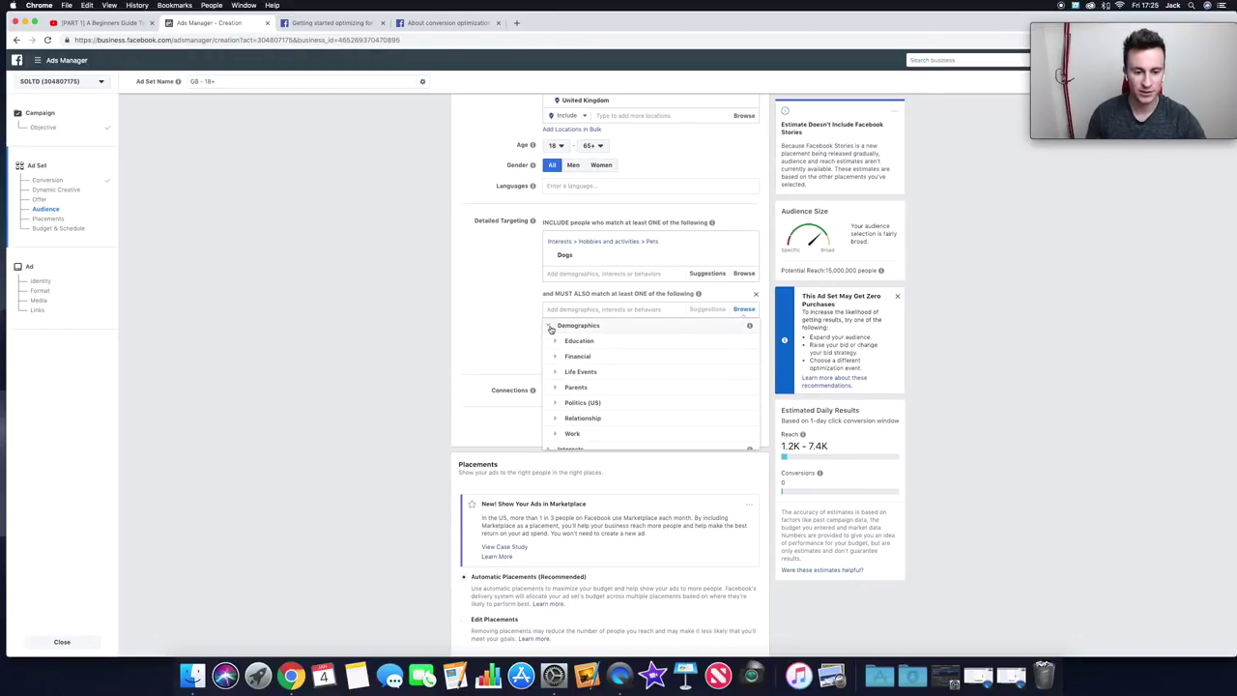
{"action": "left_click", "coordinate": [583, 417]}
{"action": "scroll", "coordinate": [615, 401], "scroll_direction": "down", "scroll_amount": 2}
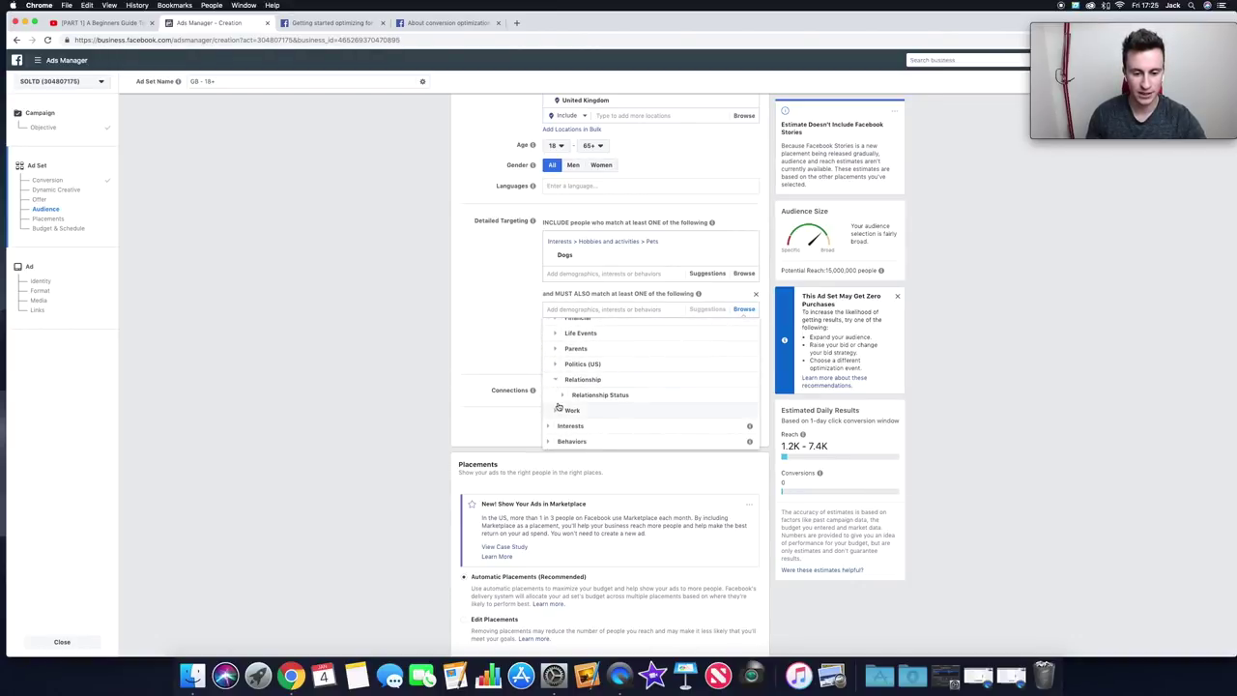
{"action": "left_click", "coordinate": [615, 398]}
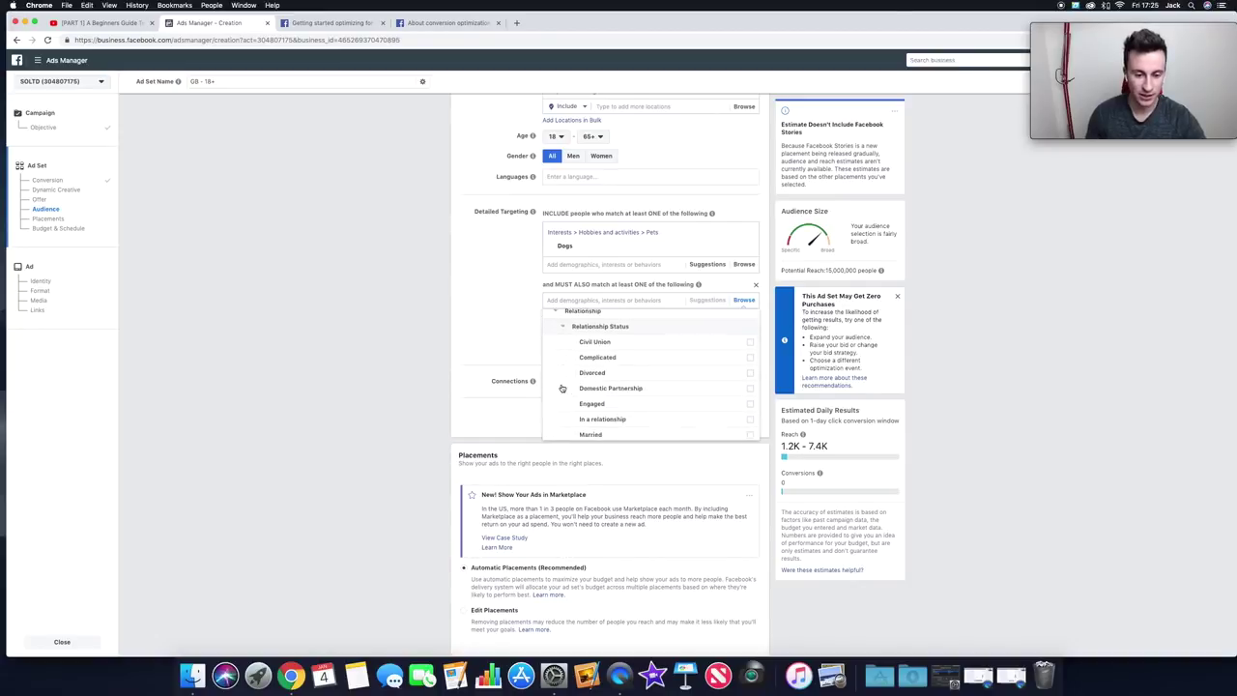
{"action": "left_click", "coordinate": [750, 393]}
{"action": "left_click", "coordinate": [394, 323]}
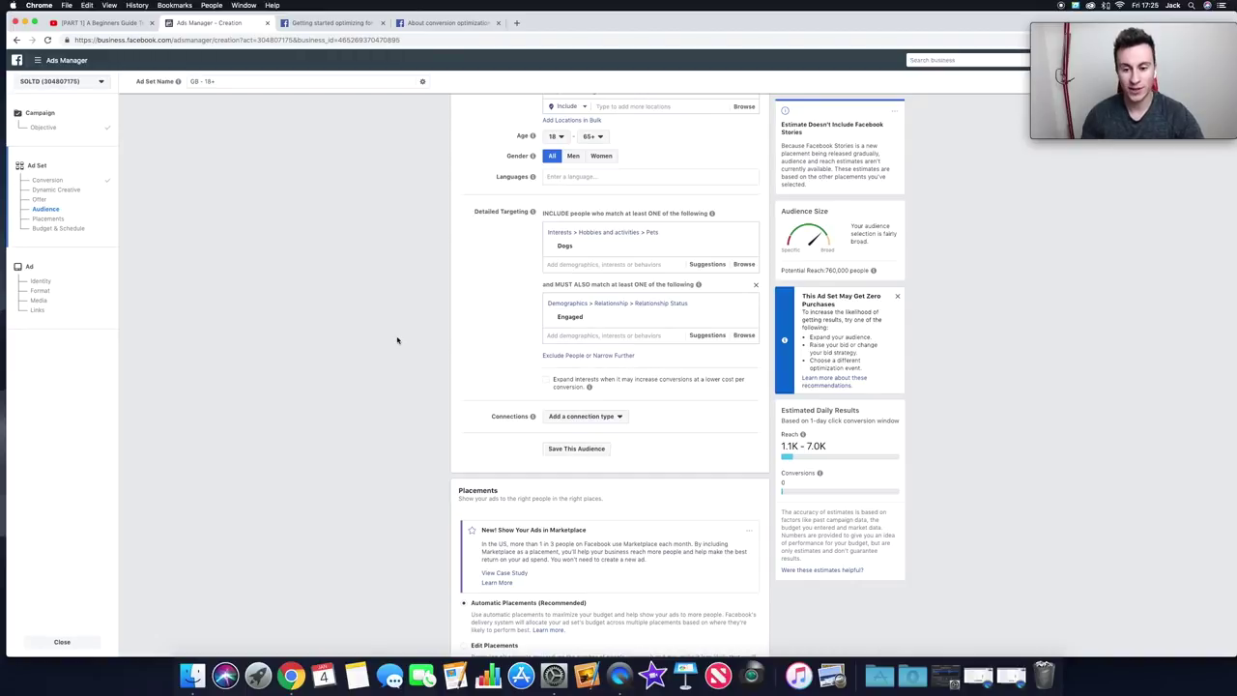
{"action": "mouse_move", "coordinate": [569, 245]}
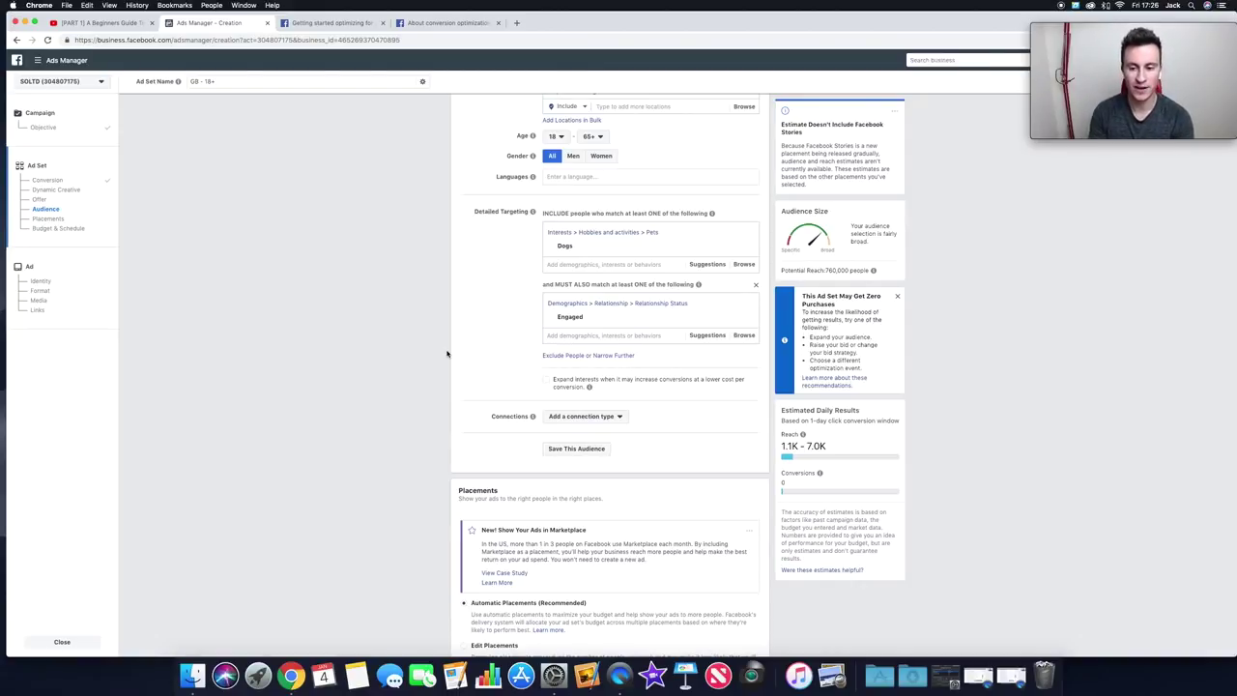
- Read the explanation of the Connections setting in the ad set's Audience section
{"action": "scroll", "coordinate": [439, 346], "scroll_direction": "up", "scroll_amount": 1}
{"action": "scroll", "coordinate": [439, 346], "scroll_direction": "down", "scroll_amount": 3}
{"action": "mouse_move", "coordinate": [533, 287]}
{"action": "scroll", "coordinate": [450, 279], "scroll_direction": "down", "scroll_amount": 2}
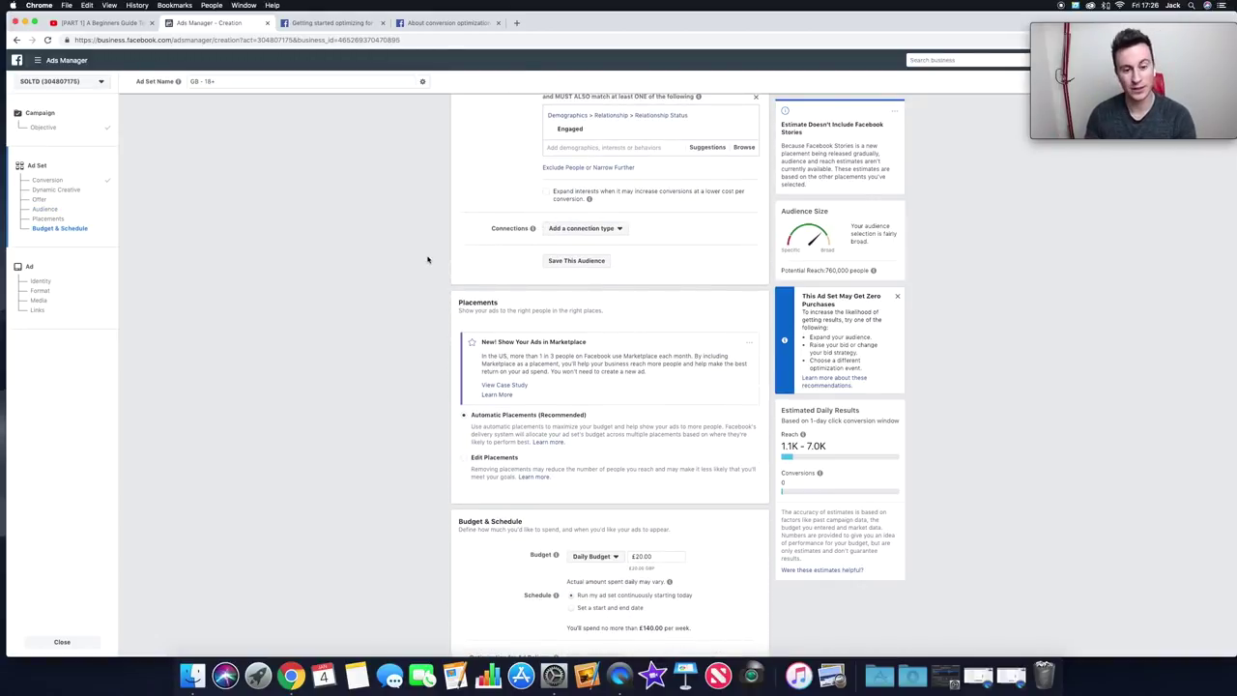
{"action": "mouse_move", "coordinate": [532, 229]}
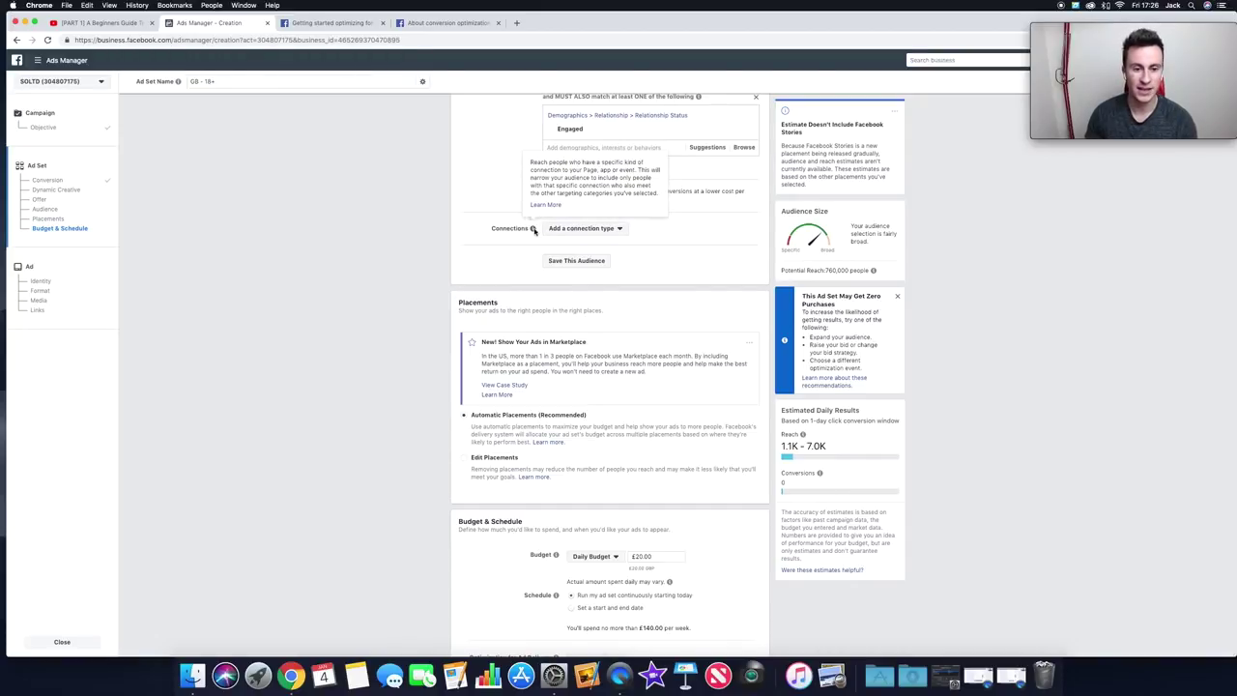
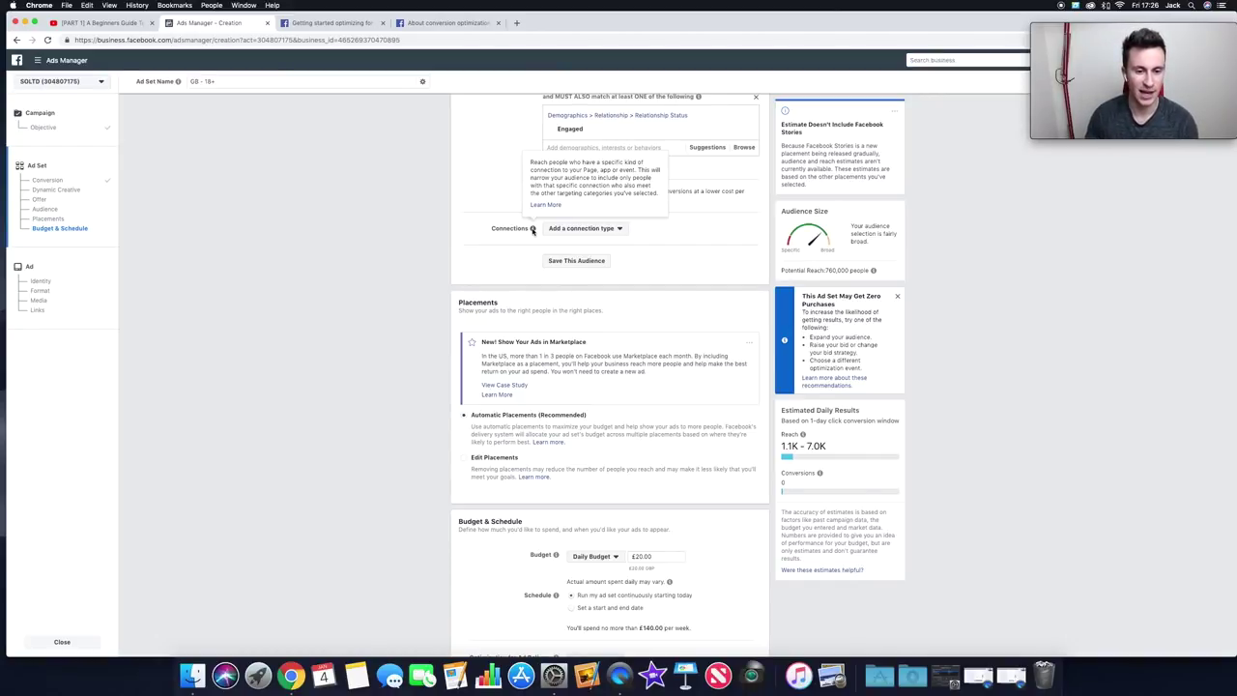
{"action": "scroll", "coordinate": [444, 234], "scroll_direction": "down", "scroll_amount": 1}
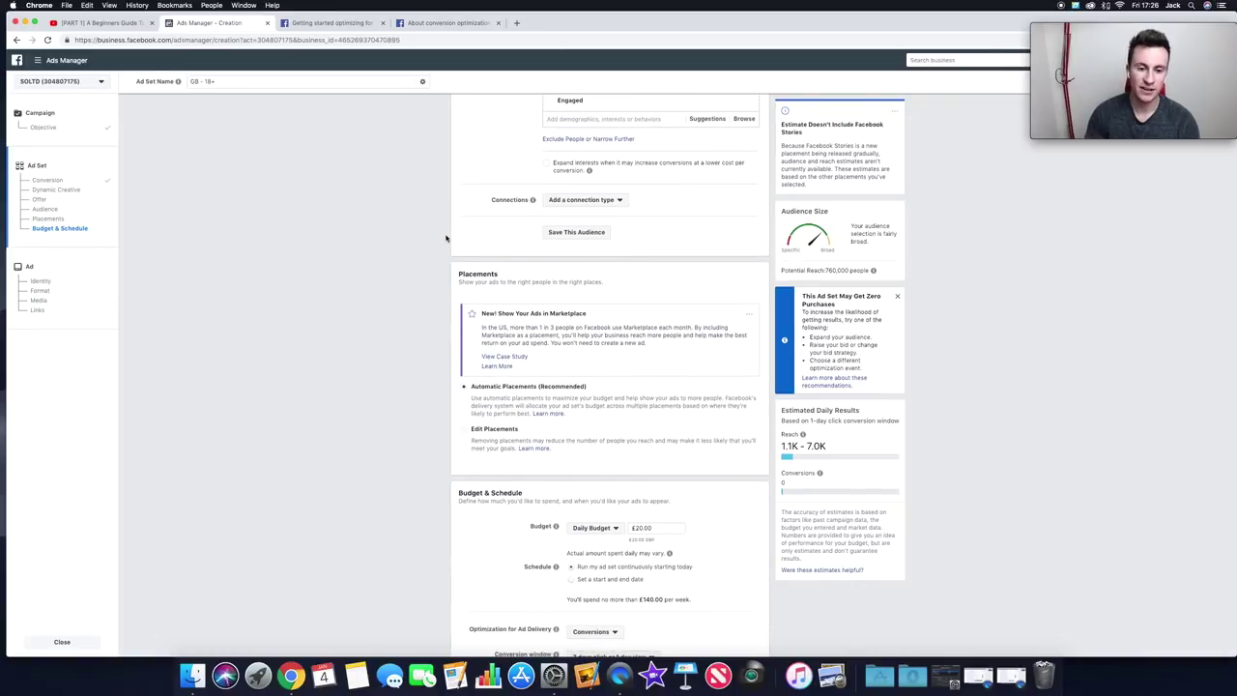
- Review the Dogs and Engaged detailed targeting and check where Audiences is found among the Ads Manager assets
{"action": "scroll", "coordinate": [446, 238], "scroll_direction": "up", "scroll_amount": 4}
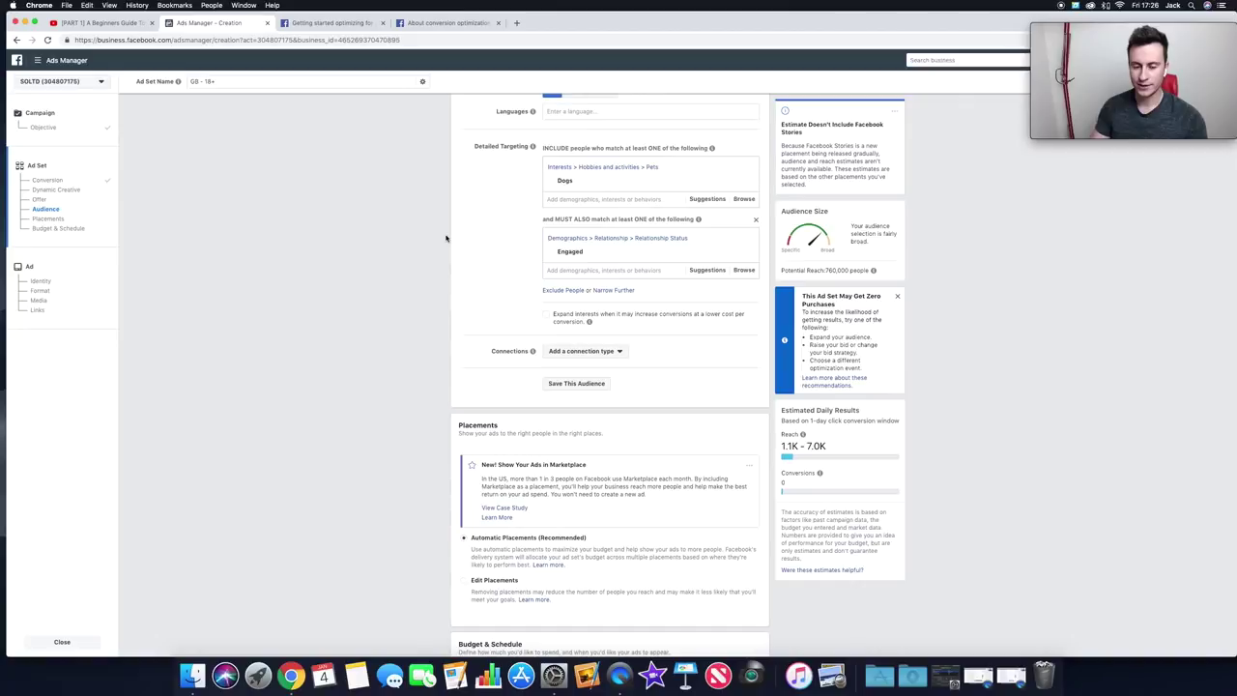
{"action": "scroll", "coordinate": [447, 261], "scroll_direction": "down", "scroll_amount": 1}
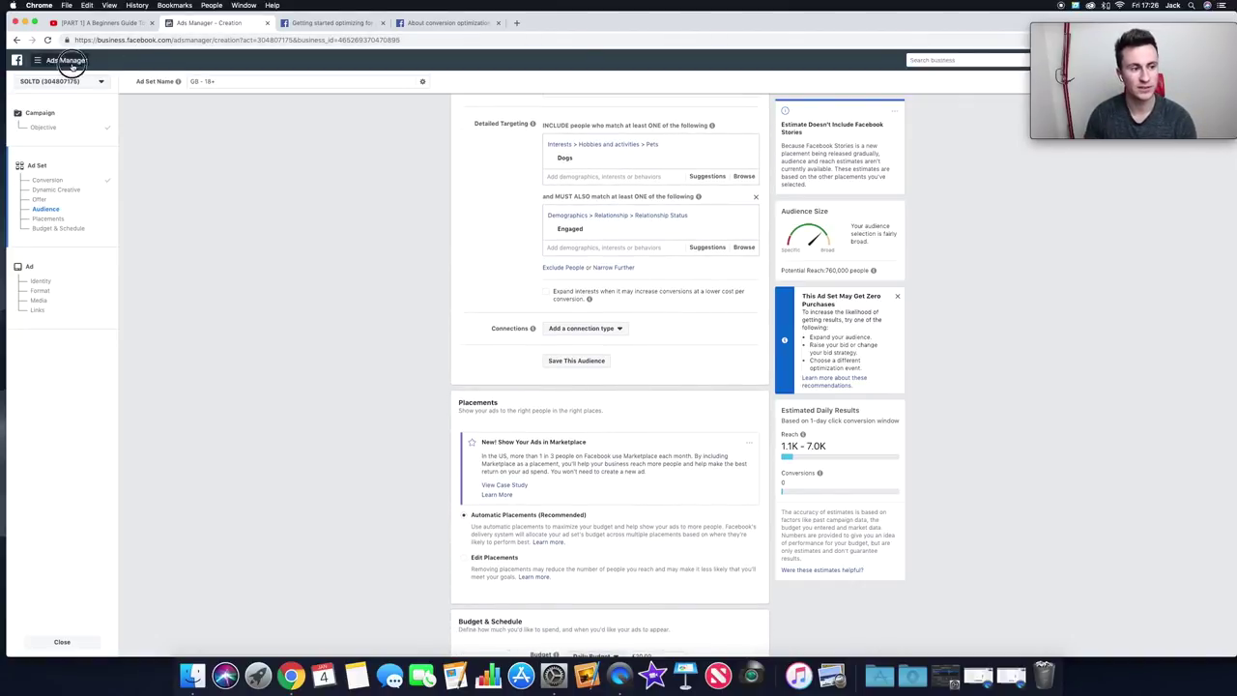
{"action": "left_click", "coordinate": [40, 62]}
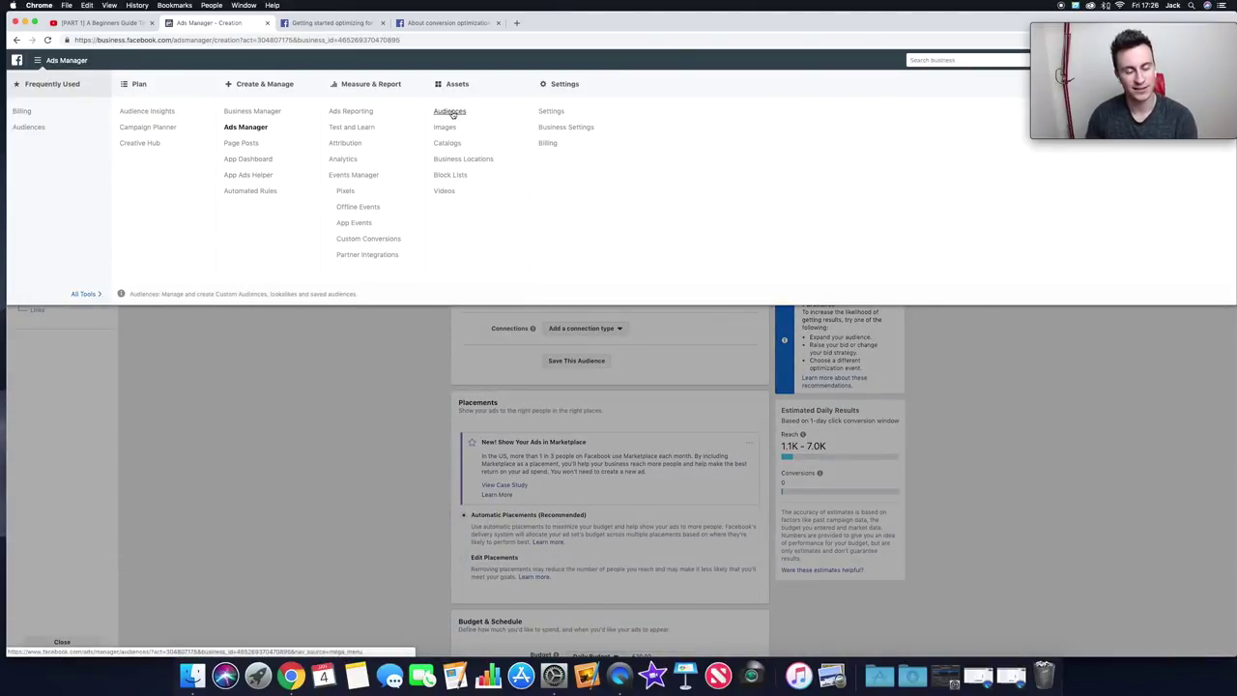
{"action": "left_click", "coordinate": [377, 375]}
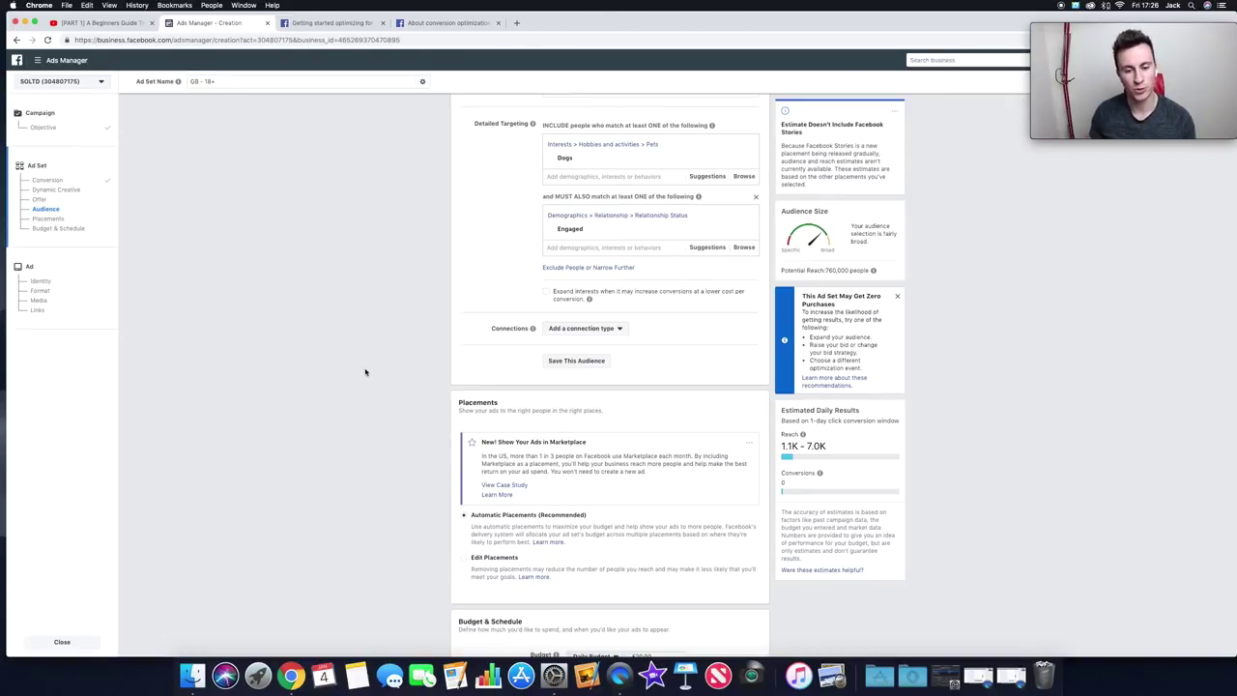
- Change the ad set from Automatic Placements to Edit Placements and look over the available platforms
{"action": "scroll", "coordinate": [365, 372], "scroll_direction": "down", "scroll_amount": 5}
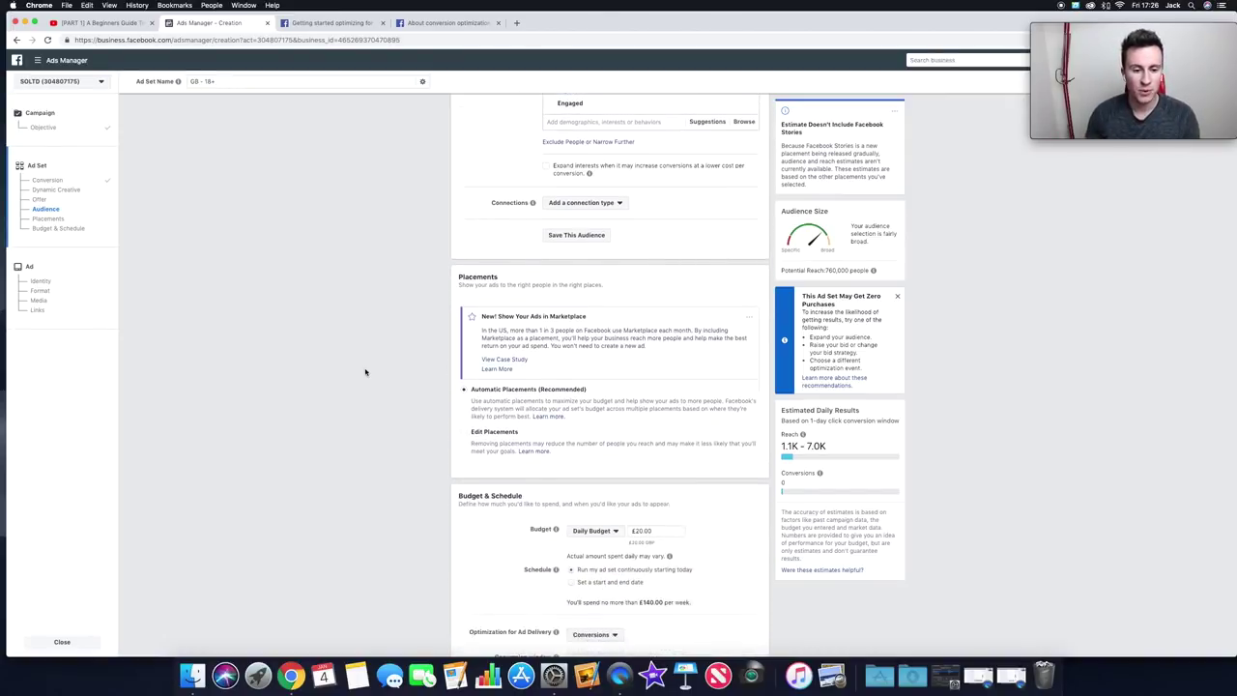
{"action": "scroll", "coordinate": [365, 372], "scroll_direction": "down", "scroll_amount": 2}
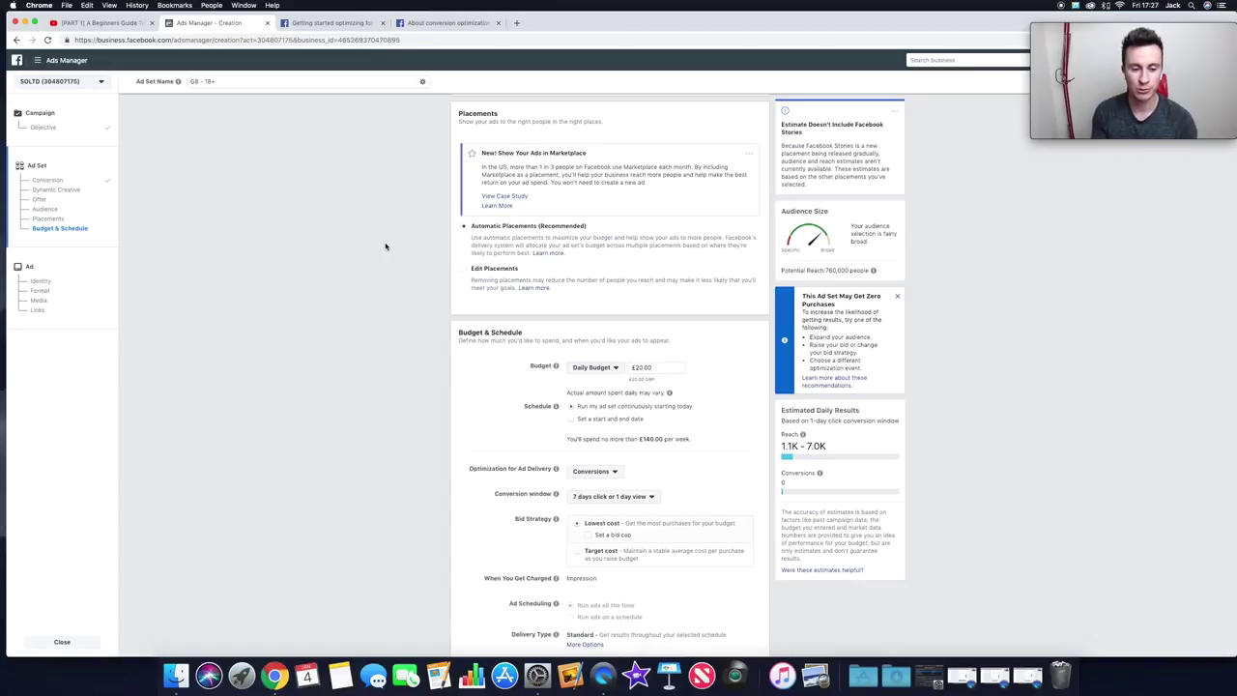
{"action": "left_click", "coordinate": [463, 268]}
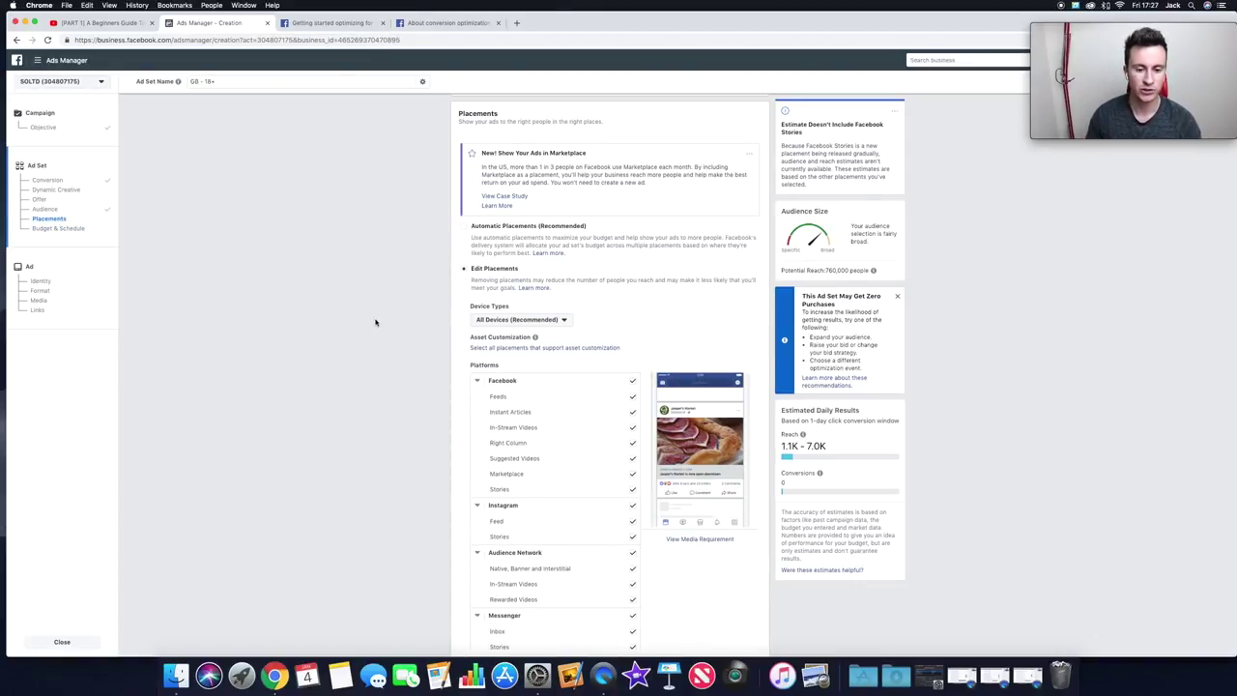
{"action": "scroll", "coordinate": [386, 319], "scroll_direction": "down", "scroll_amount": 3}
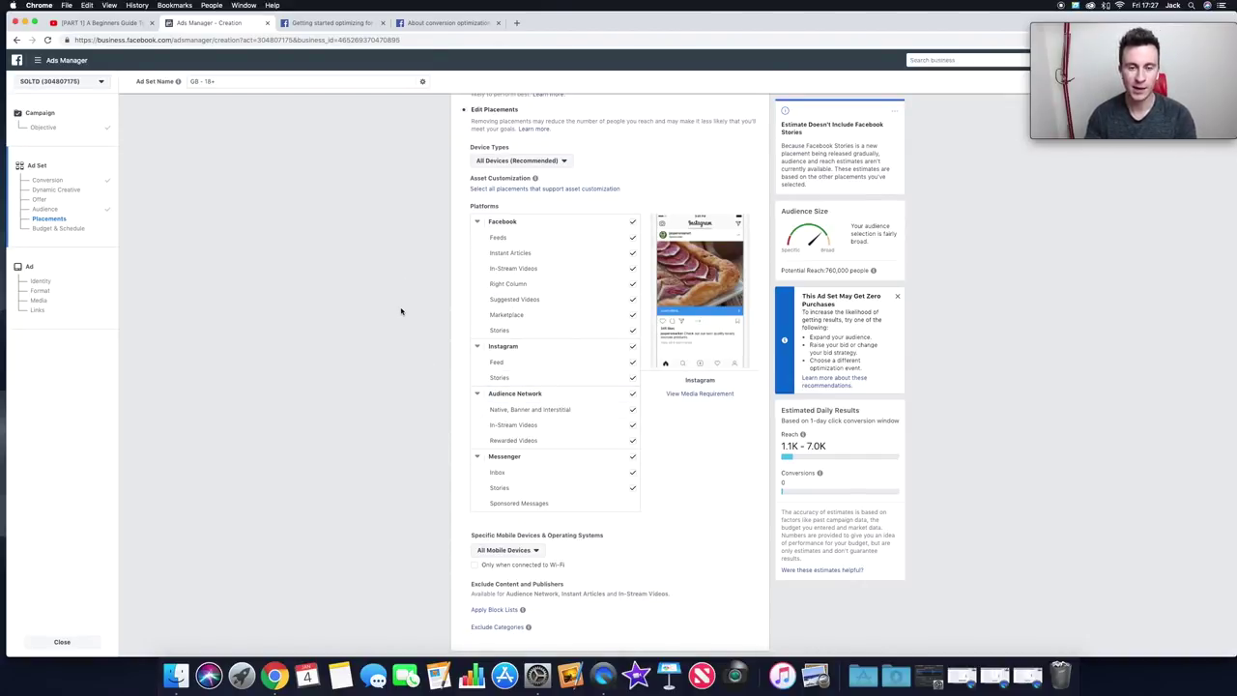
{"action": "scroll", "coordinate": [397, 339], "scroll_direction": "down", "scroll_amount": 1}
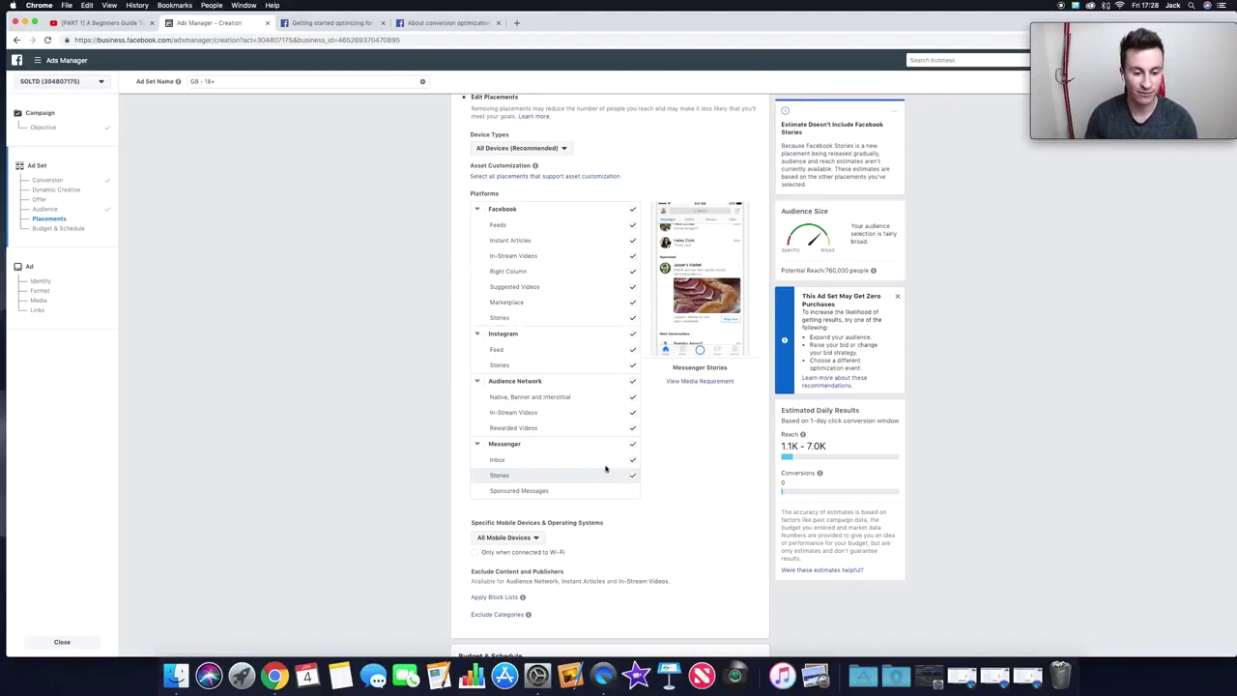
- Remove all Messenger, Audience Network and Instagram placements from the ad set
{"action": "left_click", "coordinate": [632, 443]}
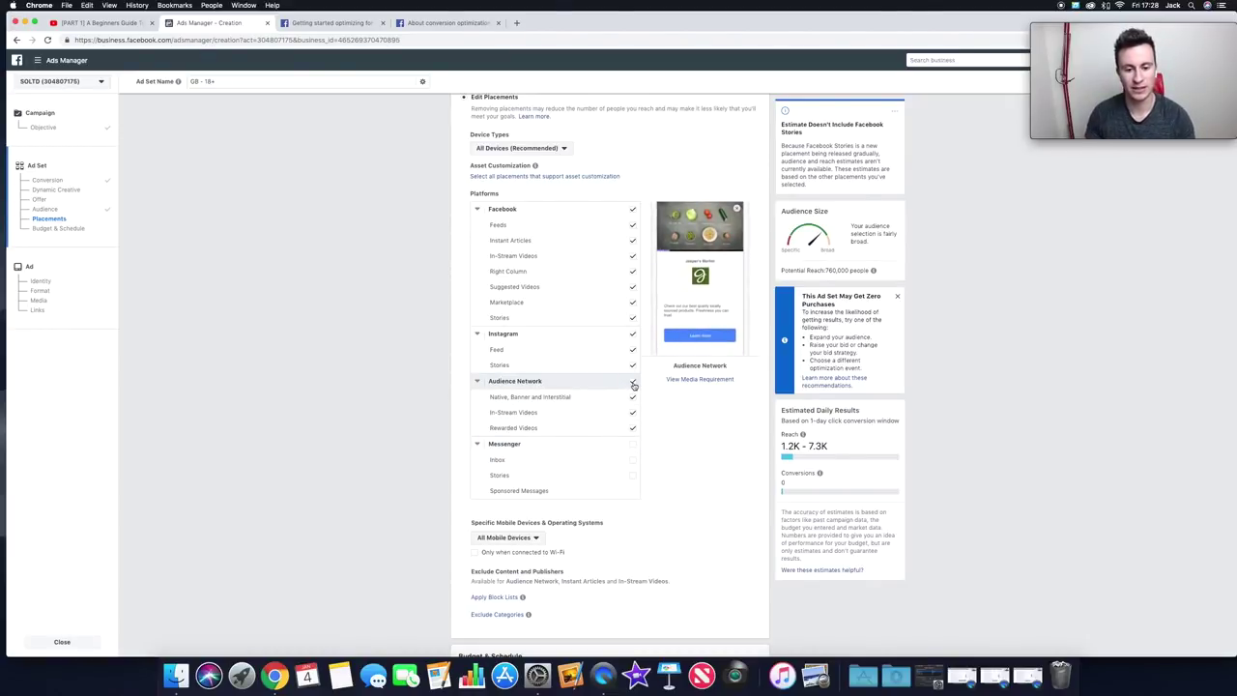
{"action": "left_click", "coordinate": [633, 384]}
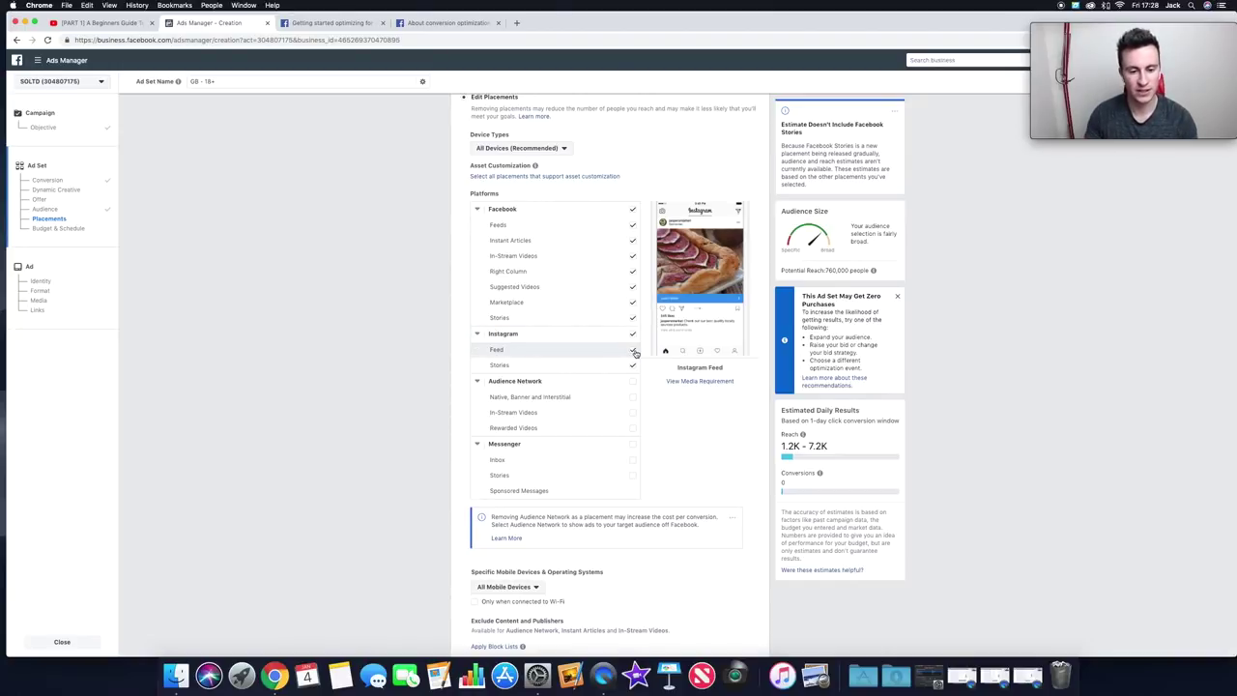
{"action": "left_click", "coordinate": [633, 333]}
- Exclude Facebook Stories, Marketplace, Suggested Videos, Instant Articles, In-Stream Videos and Right Column, keeping only Feeds as a placement
{"action": "left_click", "coordinate": [633, 318]}
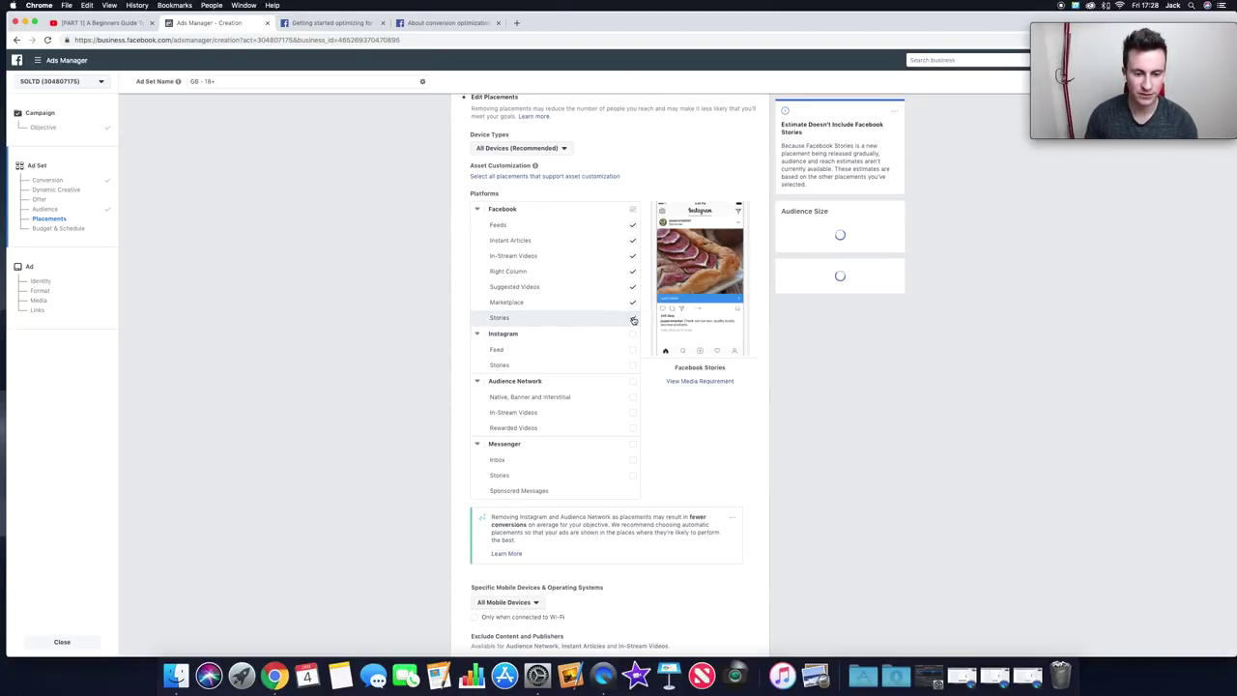
{"action": "left_click", "coordinate": [633, 303]}
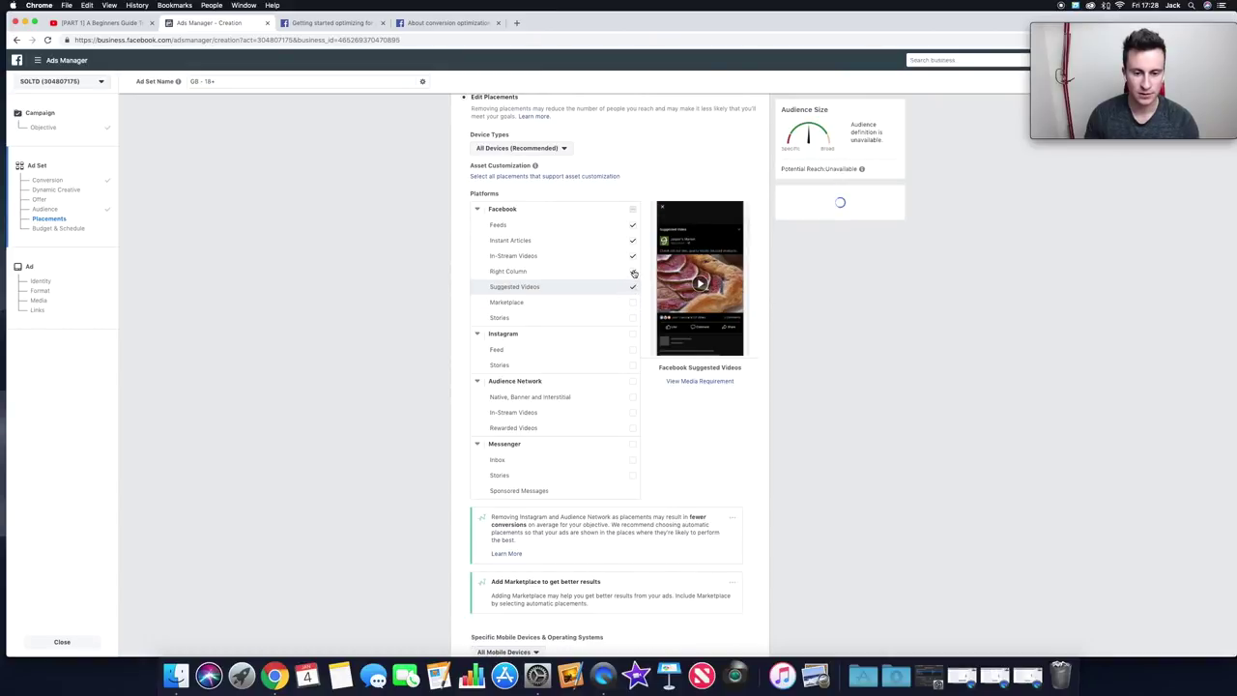
{"action": "left_click", "coordinate": [633, 286]}
{"action": "left_click", "coordinate": [634, 250]}
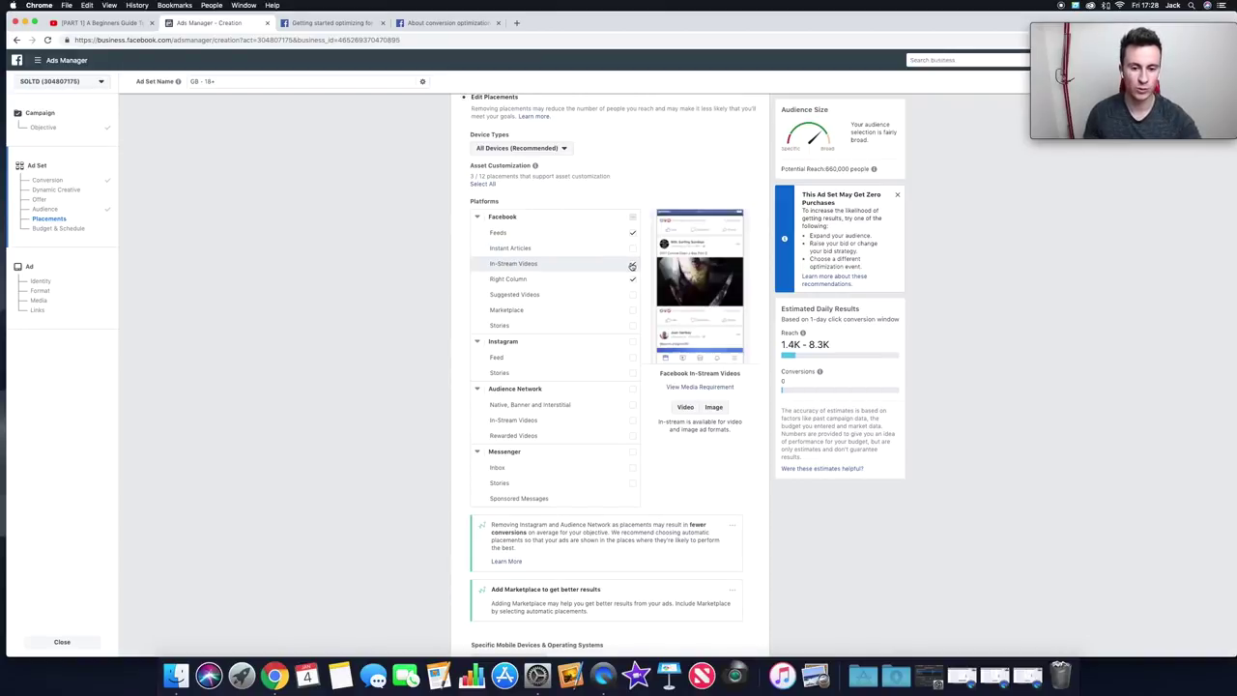
{"action": "left_click", "coordinate": [632, 263]}
{"action": "left_click", "coordinate": [633, 281]}
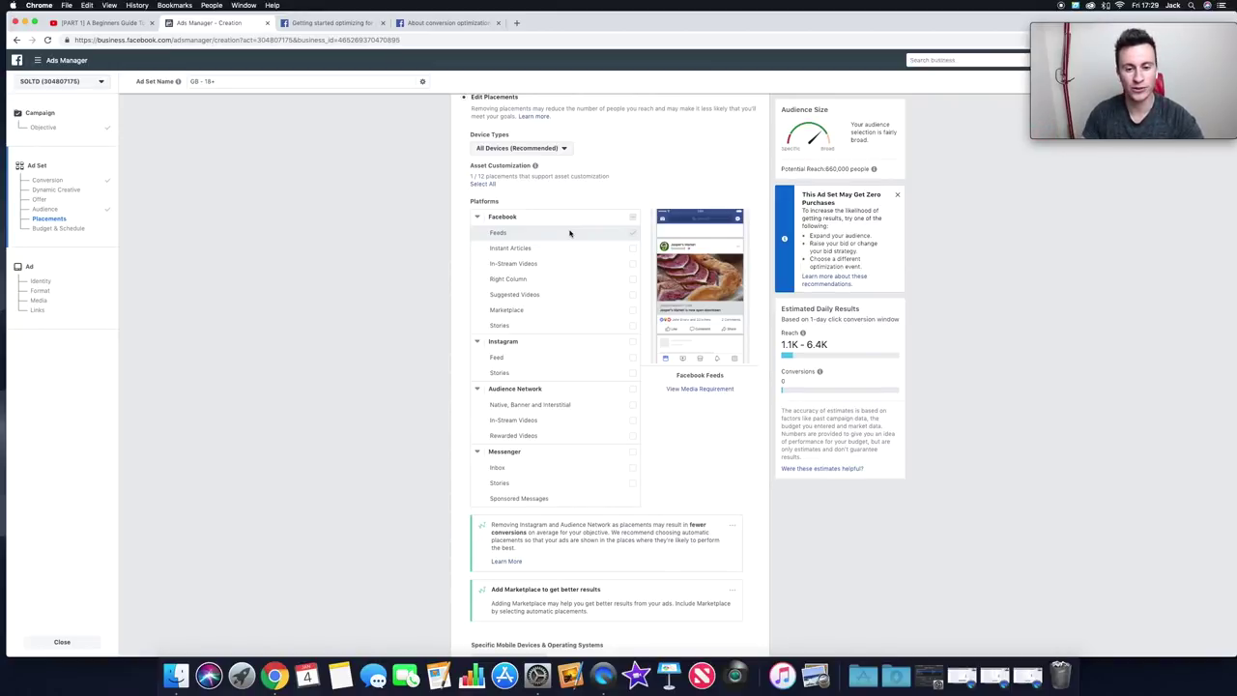
- Collapse the Facebook, Instagram, Audience Network and Messenger placement groups and check the audience's potential reach
{"action": "left_click", "coordinate": [477, 217]}
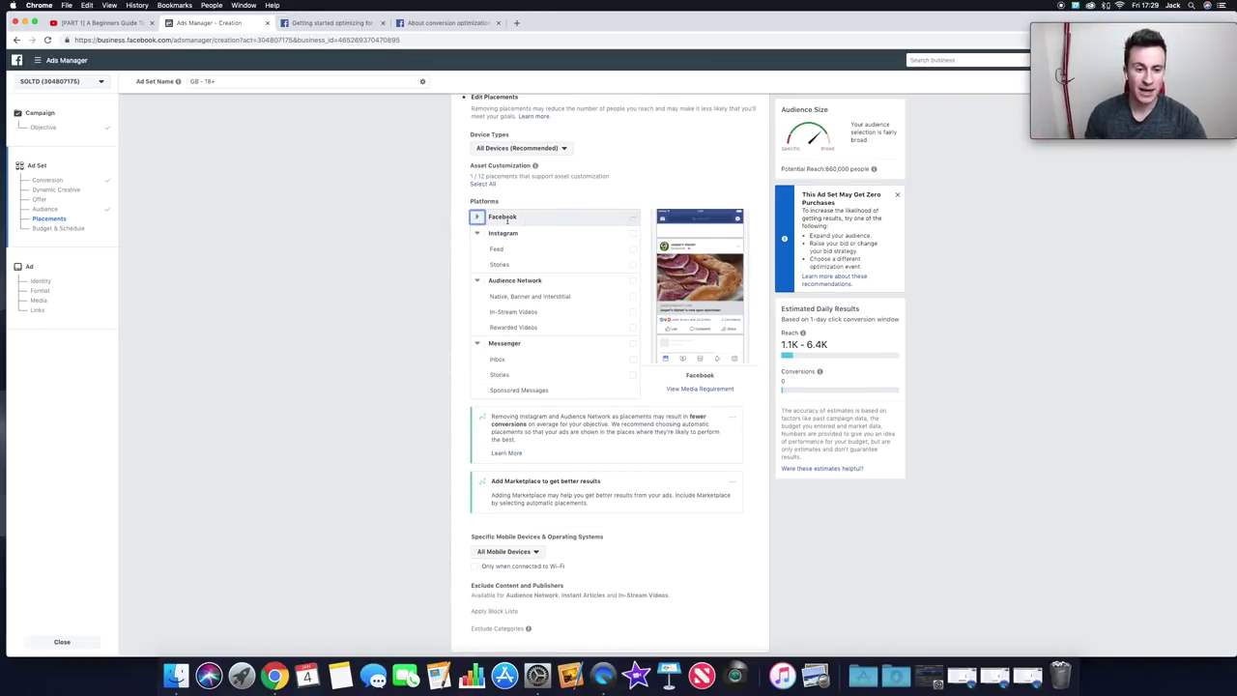
{"action": "left_click", "coordinate": [476, 233]}
{"action": "left_click", "coordinate": [477, 250]}
{"action": "left_click", "coordinate": [476, 266]}
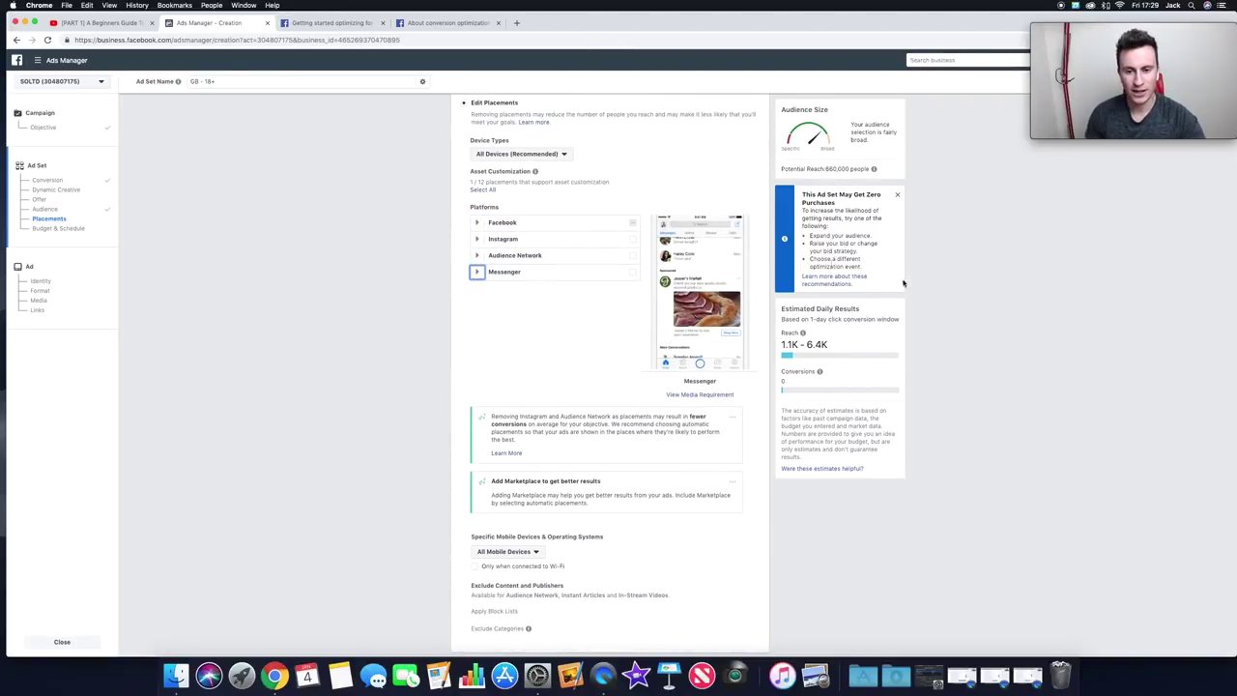
{"action": "mouse_move", "coordinate": [873, 170]}
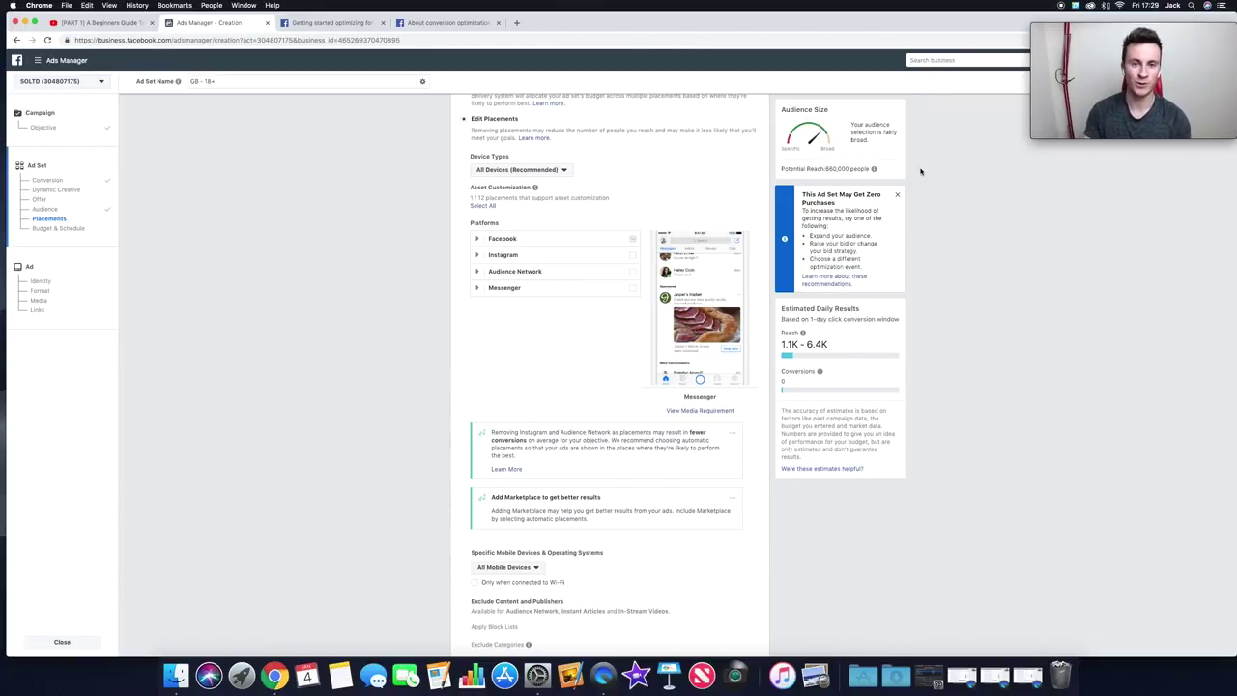
- Review the choices for specific mobile devices and operating systems without changing the selection
{"action": "scroll", "coordinate": [921, 171], "scroll_direction": "down", "scroll_amount": 3}
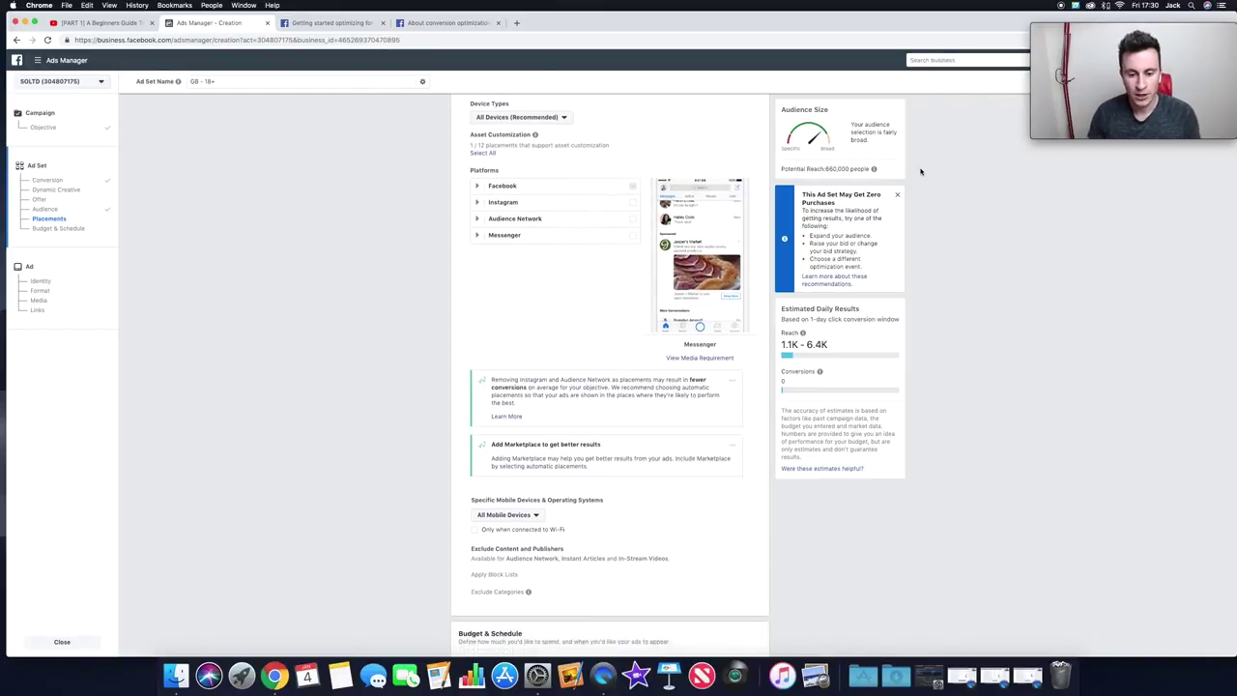
{"action": "scroll", "coordinate": [921, 171], "scroll_direction": "down", "scroll_amount": 8}
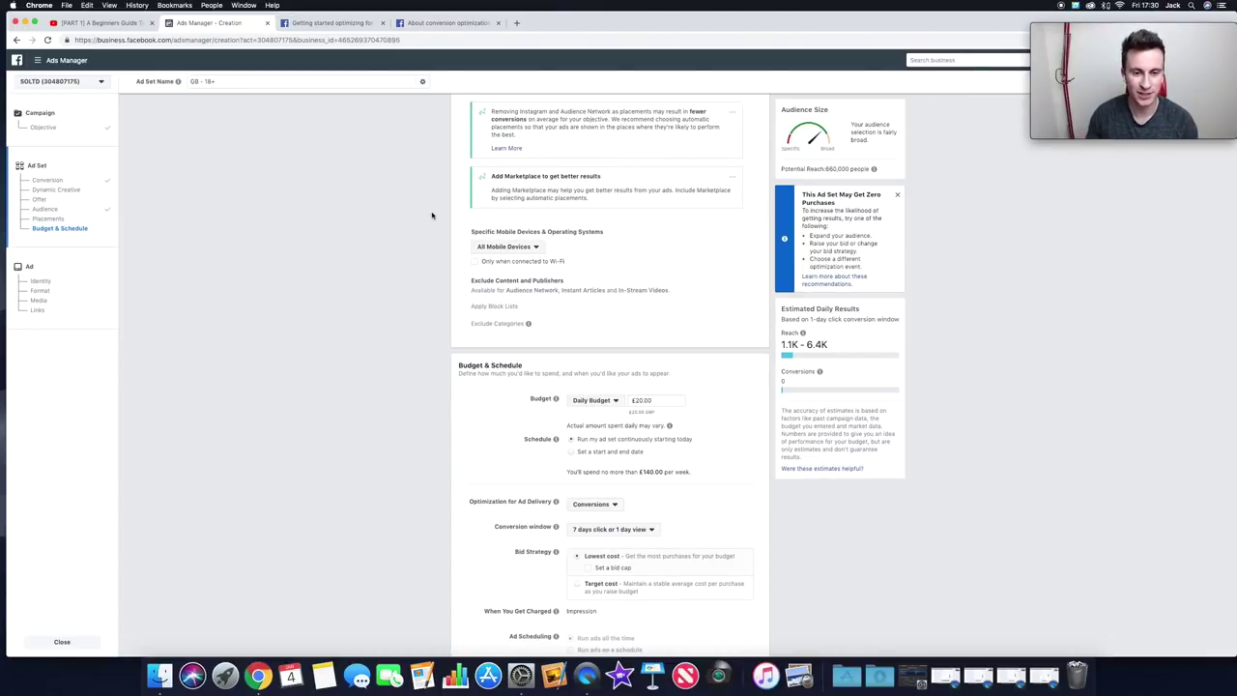
{"action": "scroll", "coordinate": [431, 212], "scroll_direction": "up", "scroll_amount": 2}
{"action": "scroll", "coordinate": [467, 191], "scroll_direction": "up", "scroll_amount": 1}
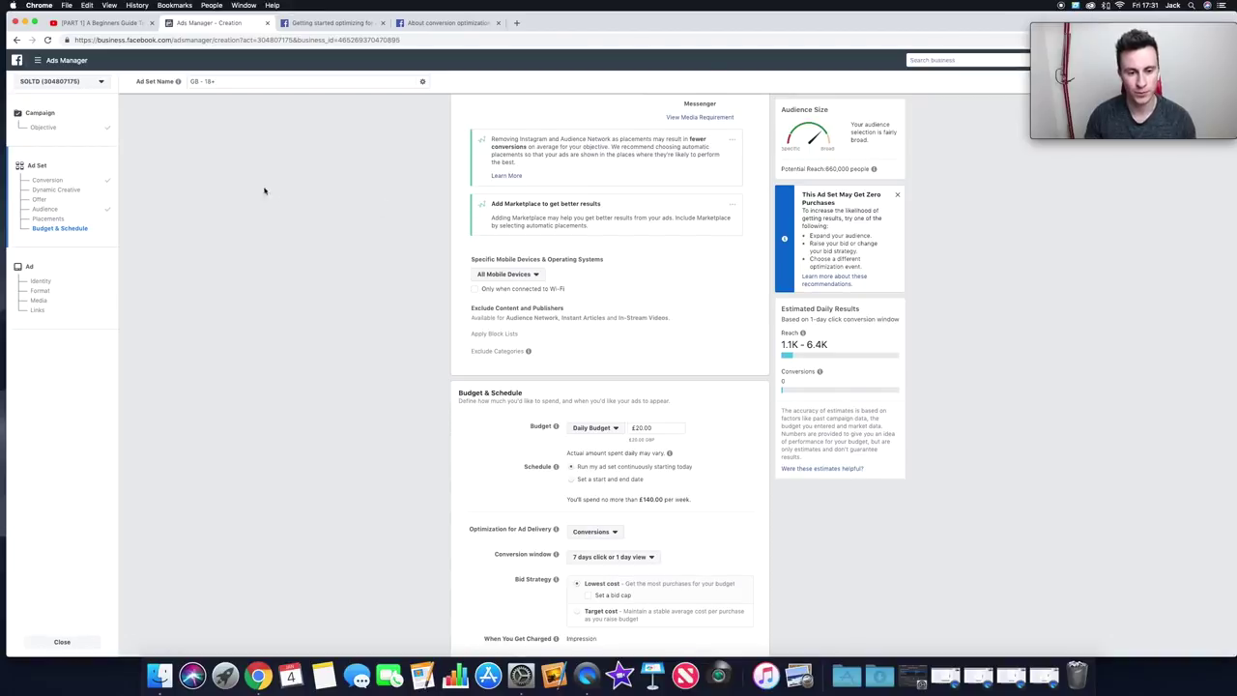
{"action": "scroll", "coordinate": [335, 174], "scroll_direction": "down", "scroll_amount": 3}
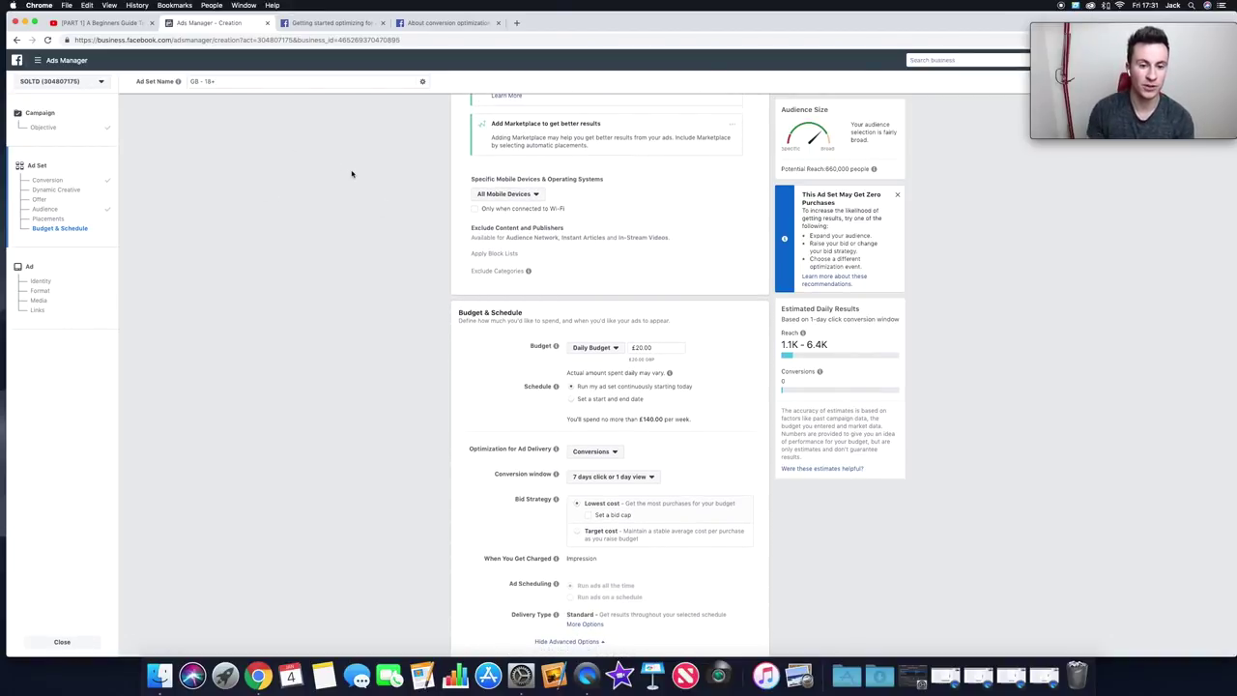
{"action": "left_click", "coordinate": [539, 197]}
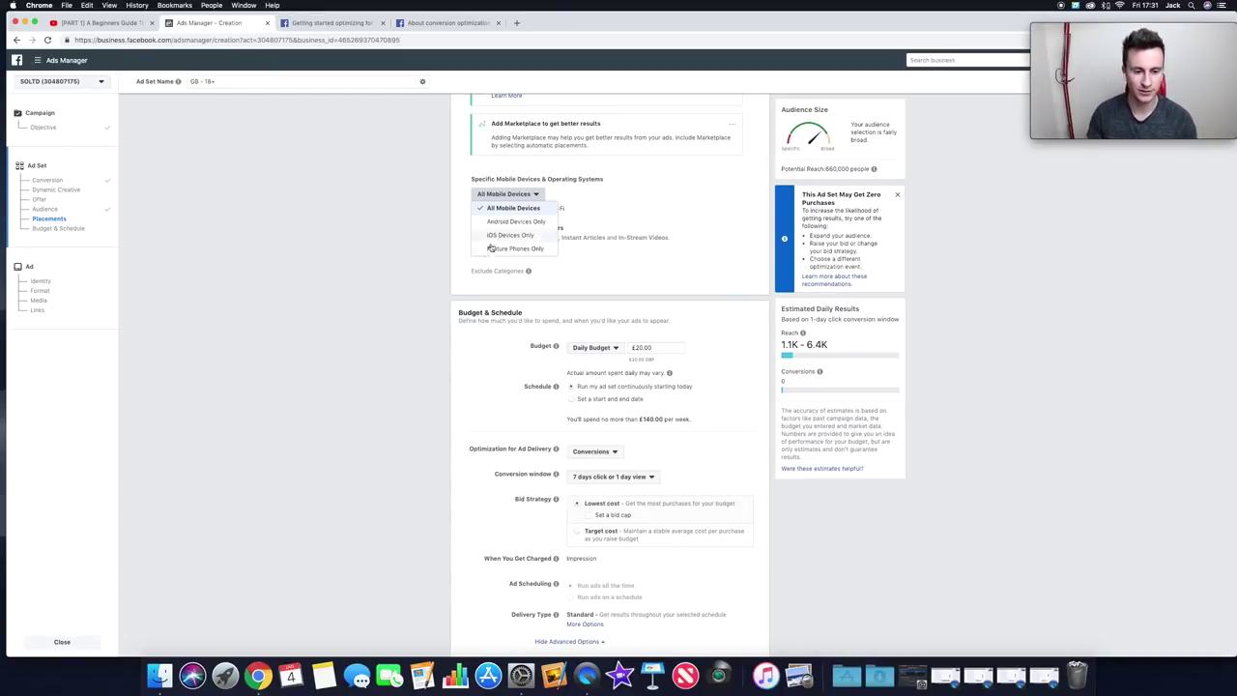
{"action": "left_click", "coordinate": [426, 253]}
- Review the Budget & Schedule settings and the available budget types
{"action": "scroll", "coordinate": [416, 223], "scroll_direction": "down", "scroll_amount": 2}
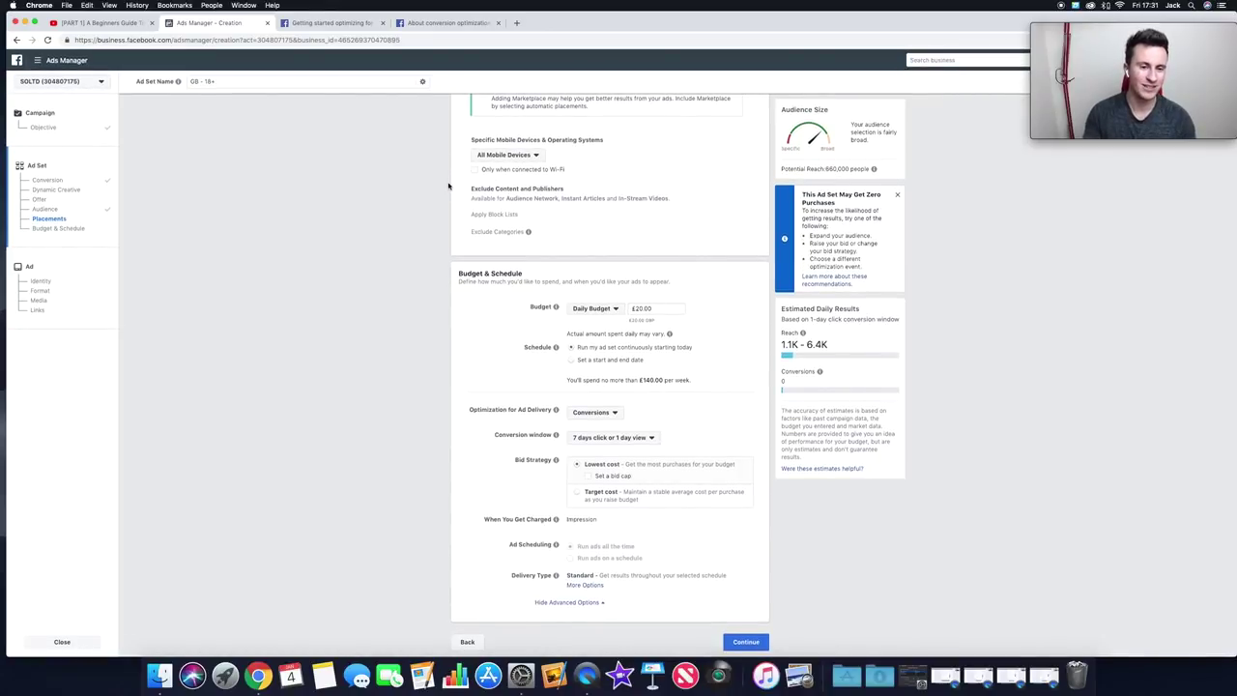
{"action": "scroll", "coordinate": [452, 179], "scroll_direction": "up", "scroll_amount": 1}
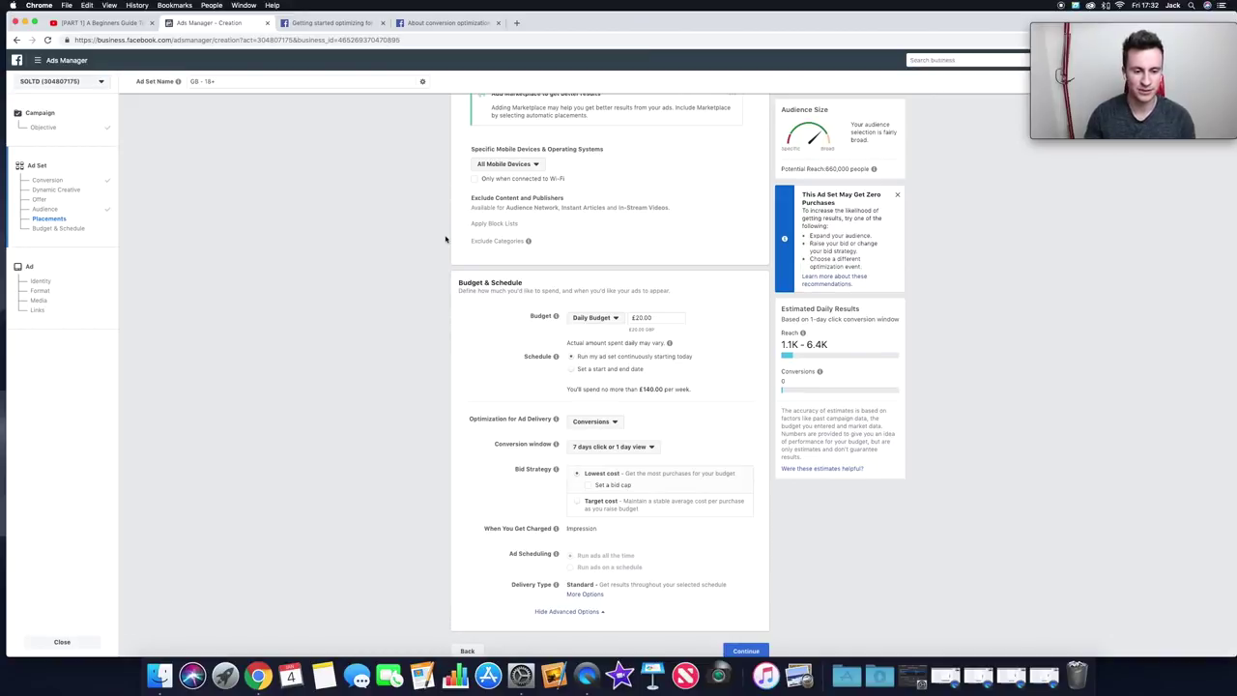
{"action": "scroll", "coordinate": [446, 239], "scroll_direction": "down", "scroll_amount": 1}
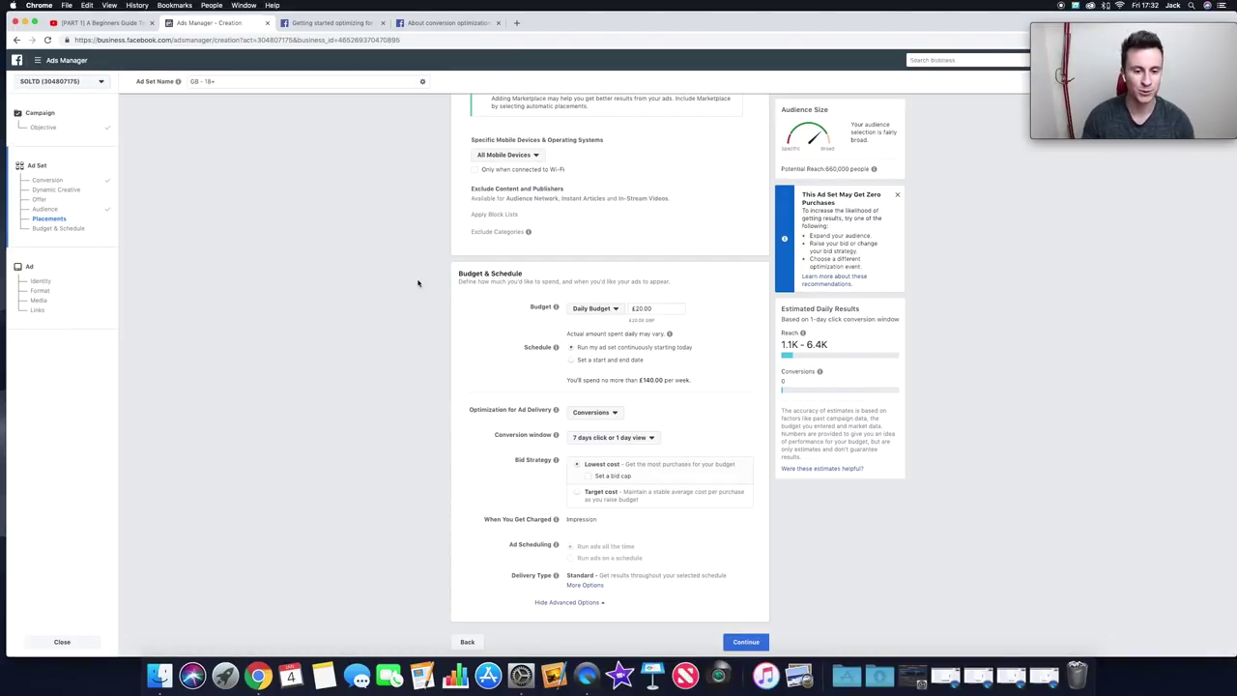
{"action": "left_click", "coordinate": [613, 308]}
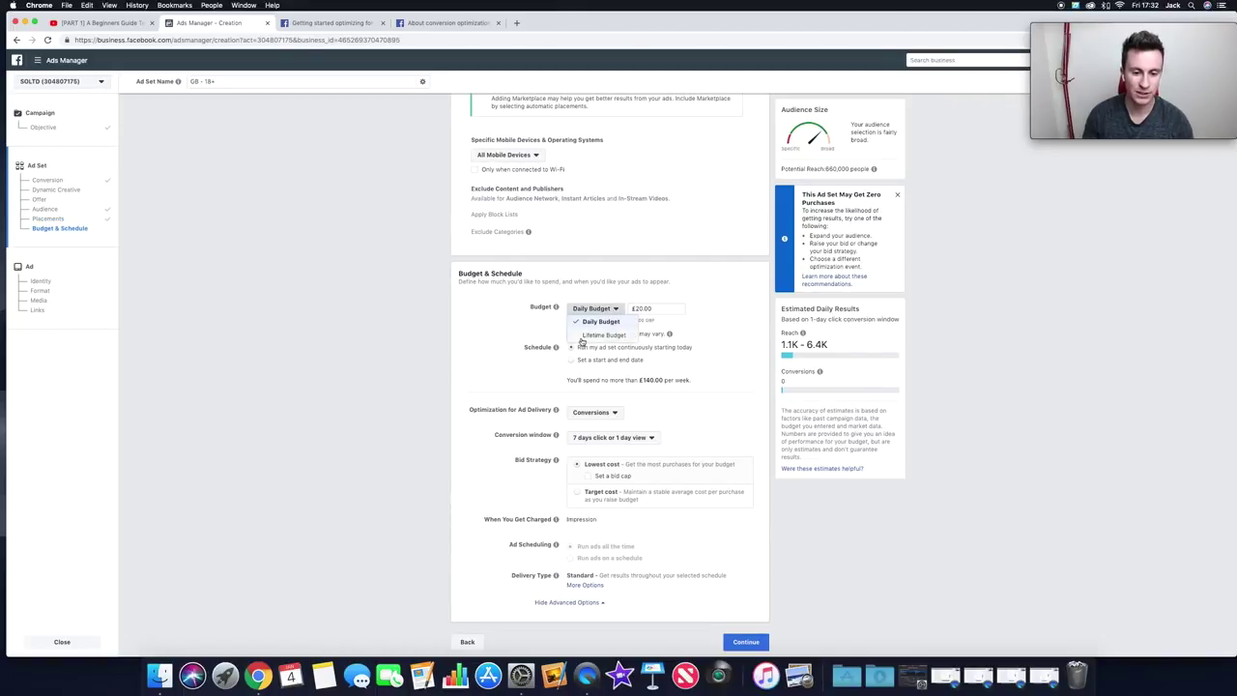
{"action": "left_click", "coordinate": [673, 280]}
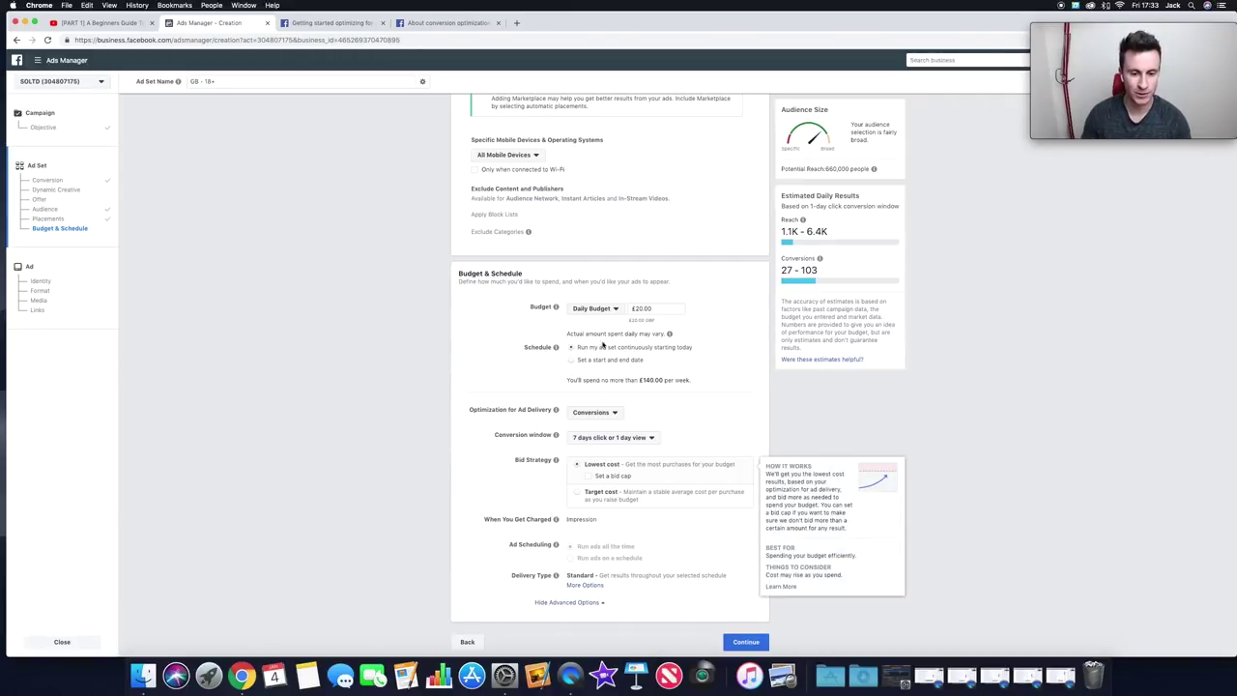
- Switch the ad set to a Lifetime Budget and set its schedule's start date to January 5, 2019
{"action": "left_click", "coordinate": [601, 310]}
{"action": "left_click", "coordinate": [601, 335]}
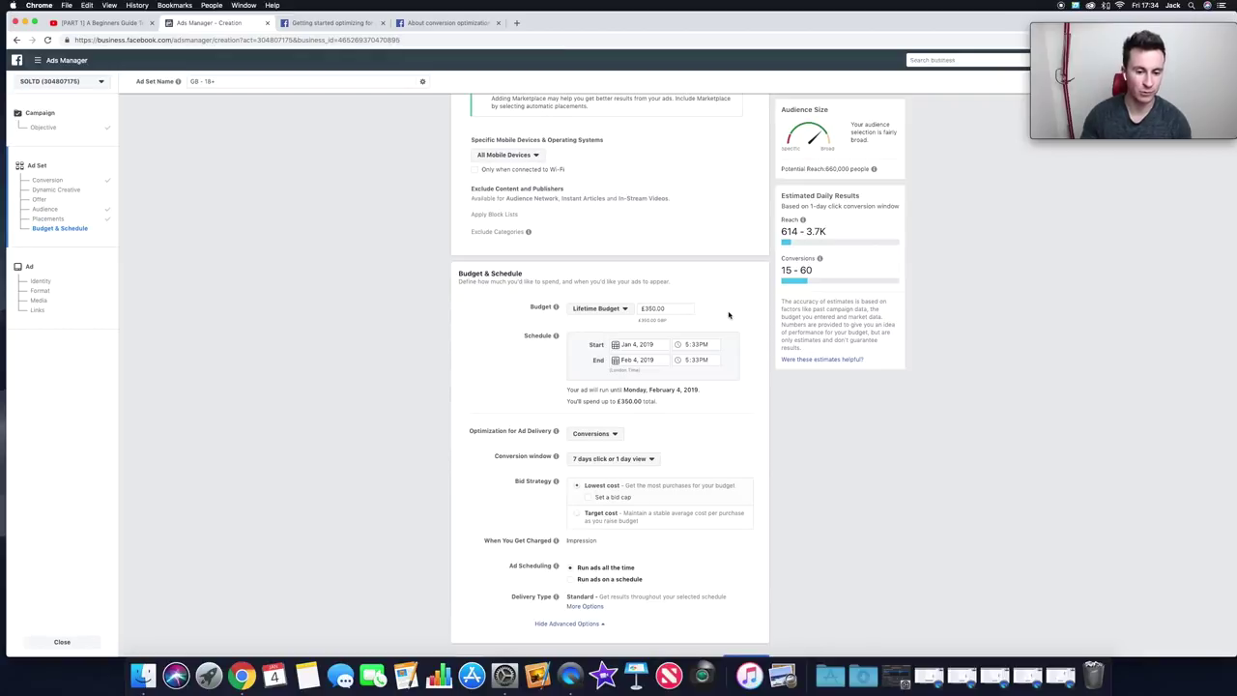
{"action": "left_click", "coordinate": [642, 344]}
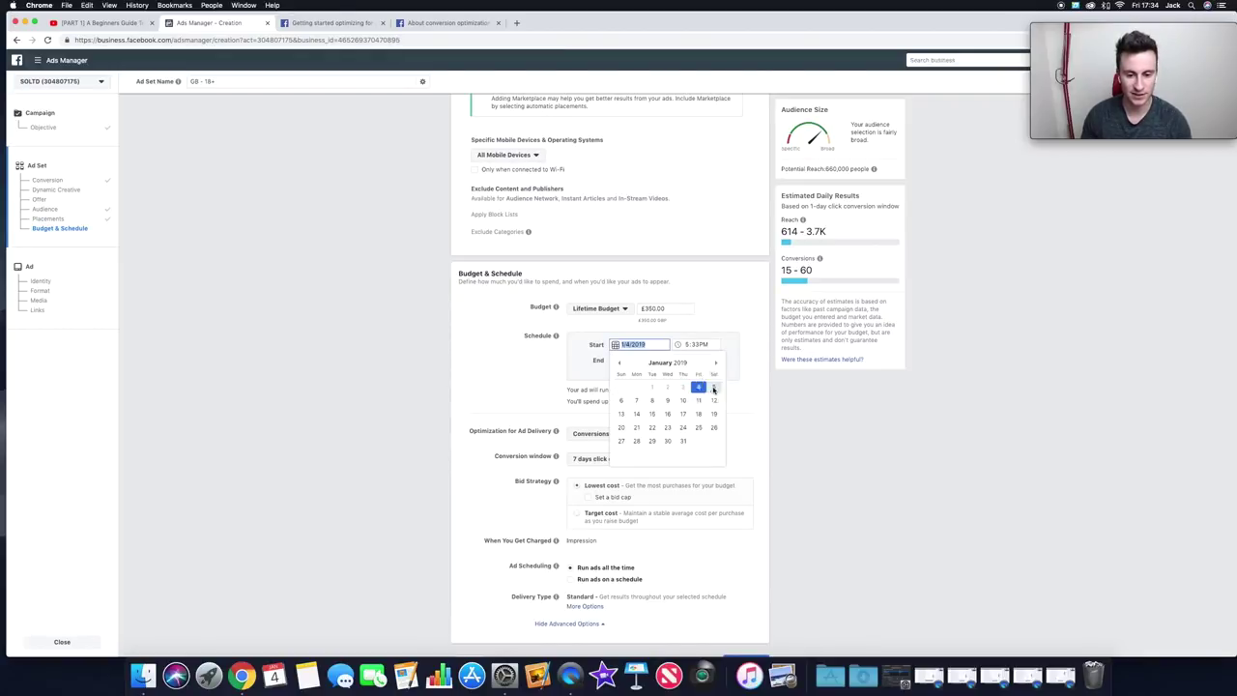
{"action": "left_click", "coordinate": [713, 386]}
{"action": "scroll", "coordinate": [750, 343], "scroll_direction": "down", "scroll_amount": 1}
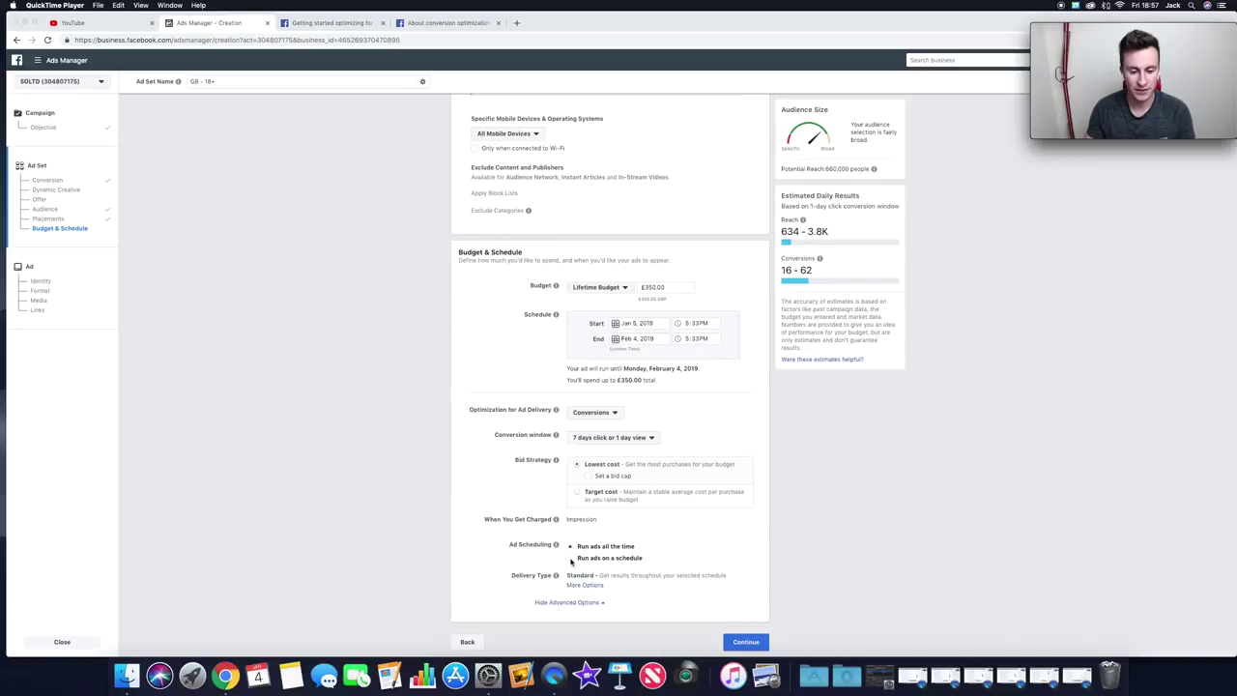
- Run the ads on a schedule, every day from 6am to 11am, 1pm to 4pm and 6pm to midnight
{"action": "left_click", "coordinate": [538, 542]}
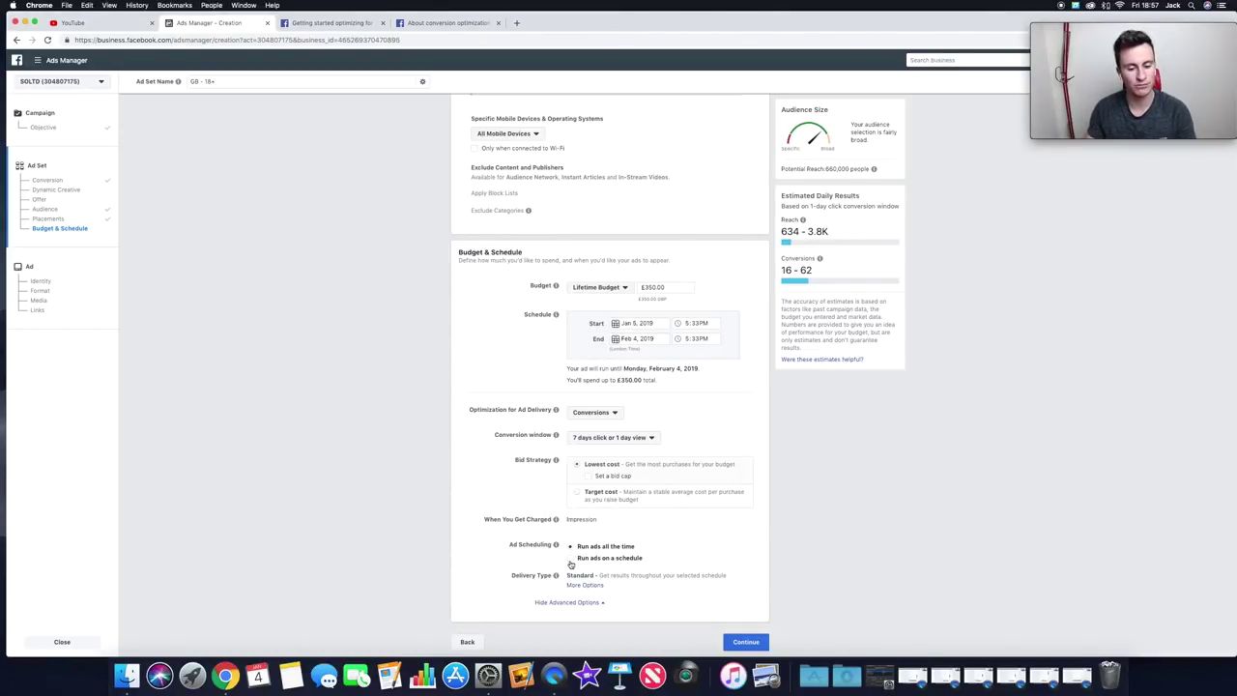
{"action": "left_click", "coordinate": [570, 558]}
{"action": "scroll", "coordinate": [536, 386], "scroll_direction": "down", "scroll_amount": 5}
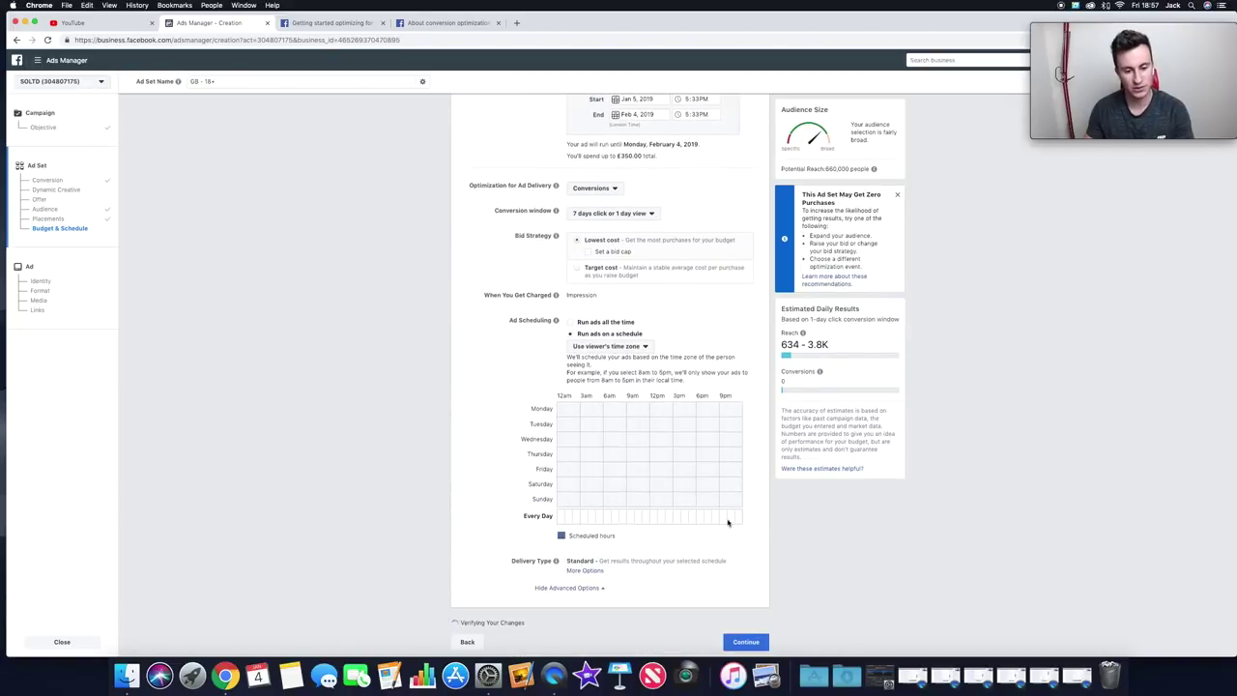
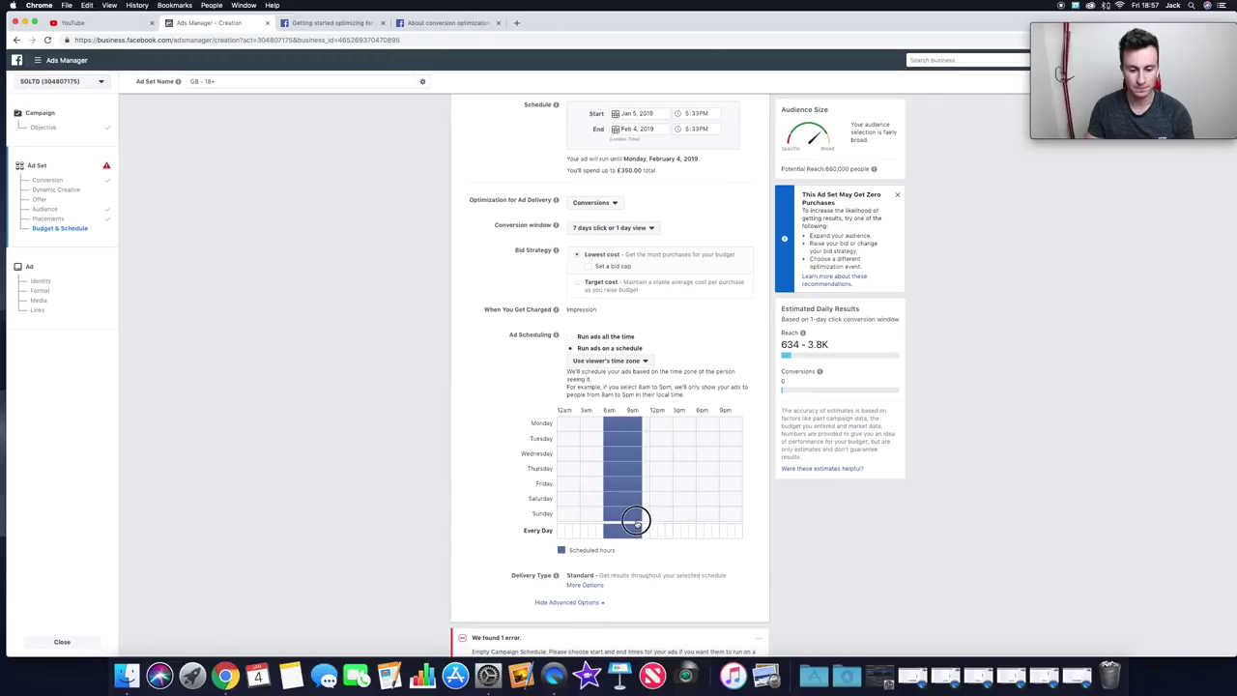
{"action": "left_click_drag", "start_coordinate": [658, 421], "coordinate": [676, 531]}
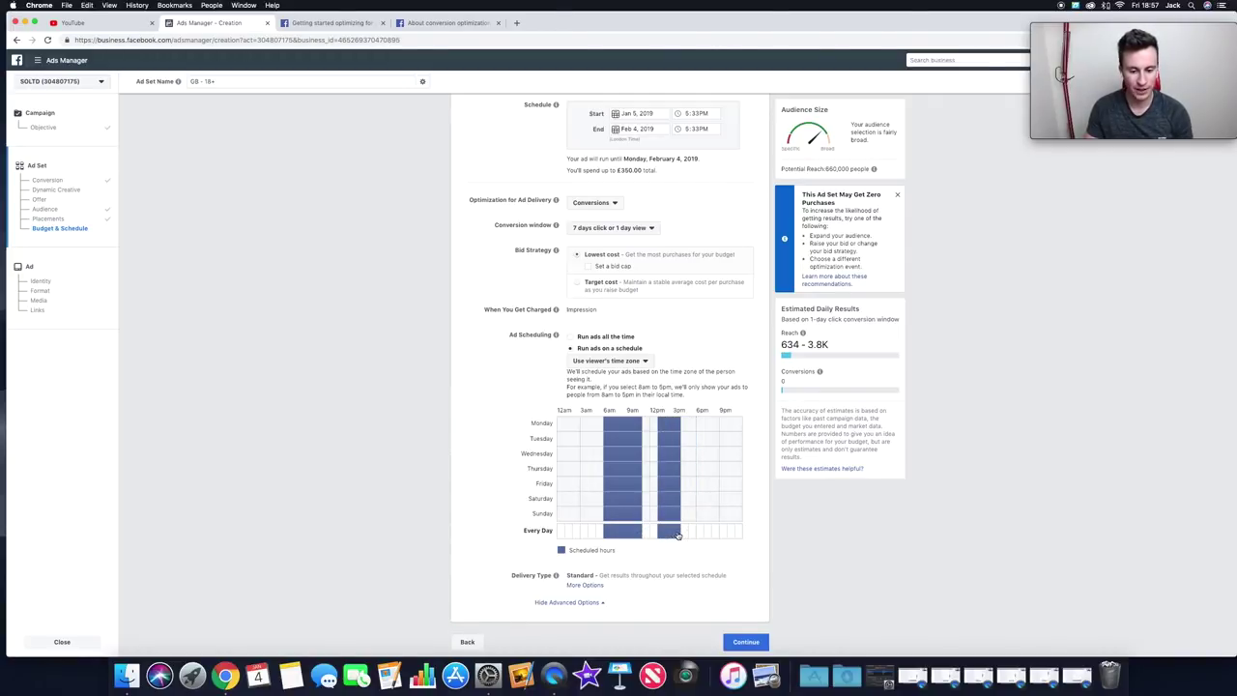
{"action": "left_click_drag", "start_coordinate": [702, 419], "coordinate": [743, 534]}
{"action": "left_click_drag", "start_coordinate": [707, 422], "coordinate": [739, 539]}
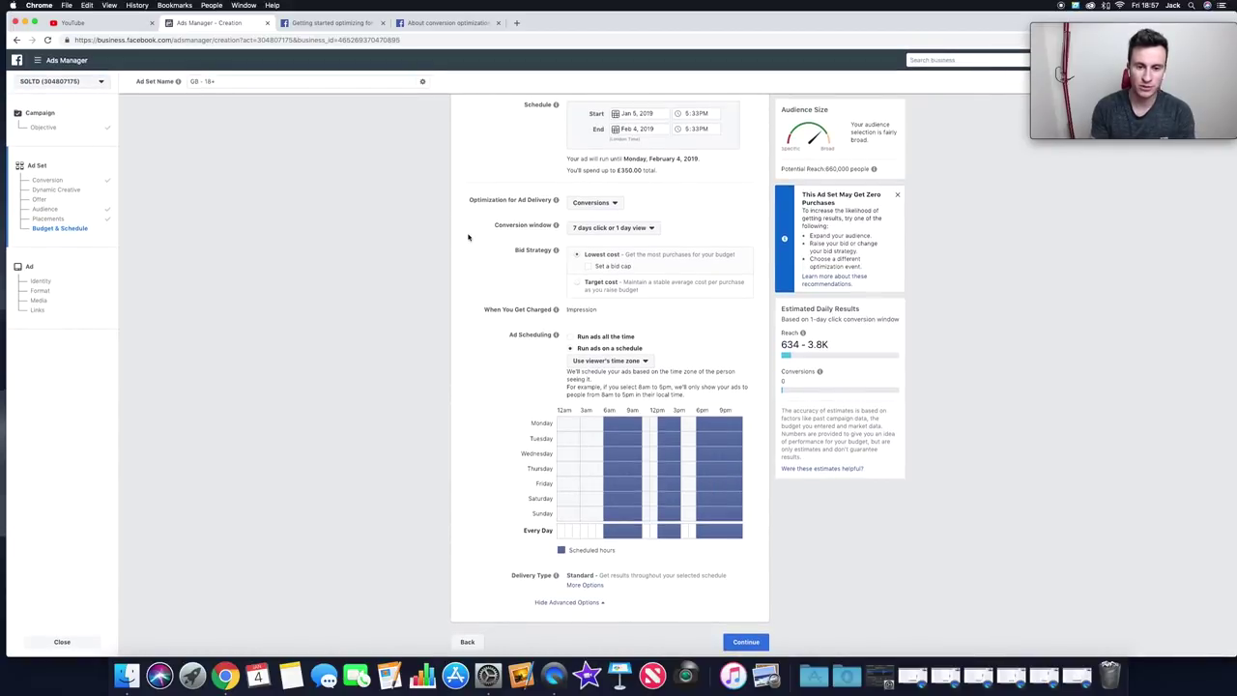
- Review the conversion window choices against the help article's guidance on 50 optimization events, leaving the selection unchanged
{"action": "left_click", "coordinate": [647, 228]}
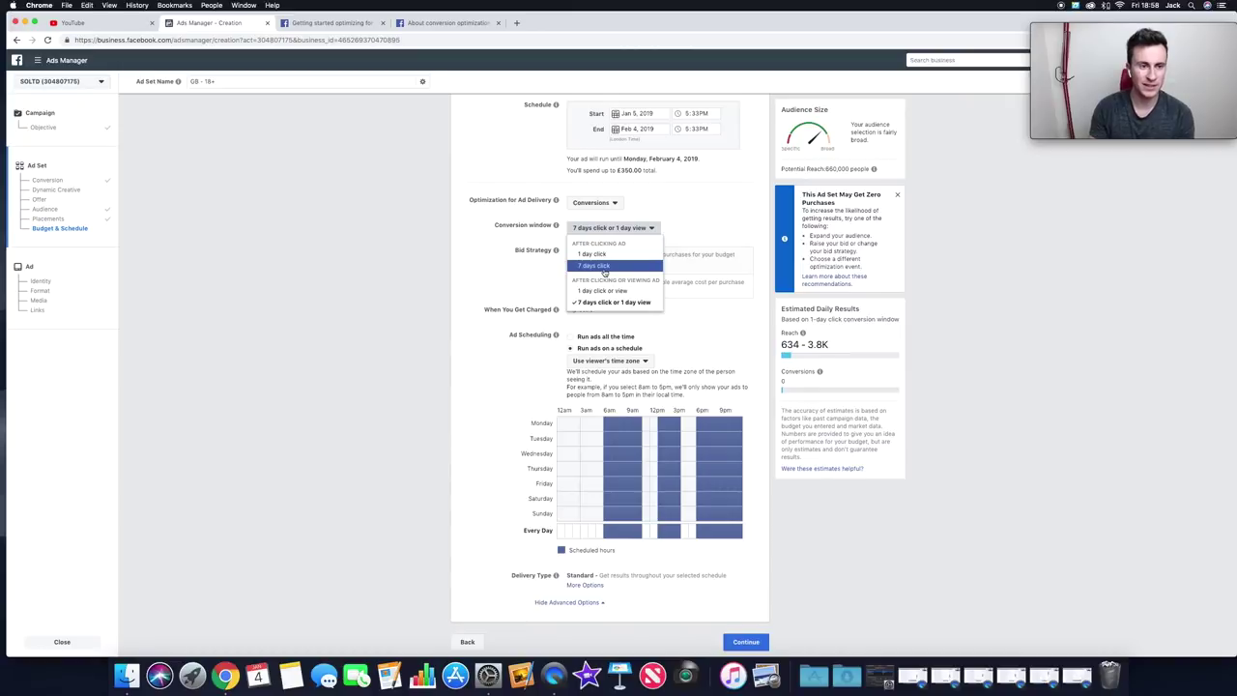
{"action": "left_click", "coordinate": [450, 24]}
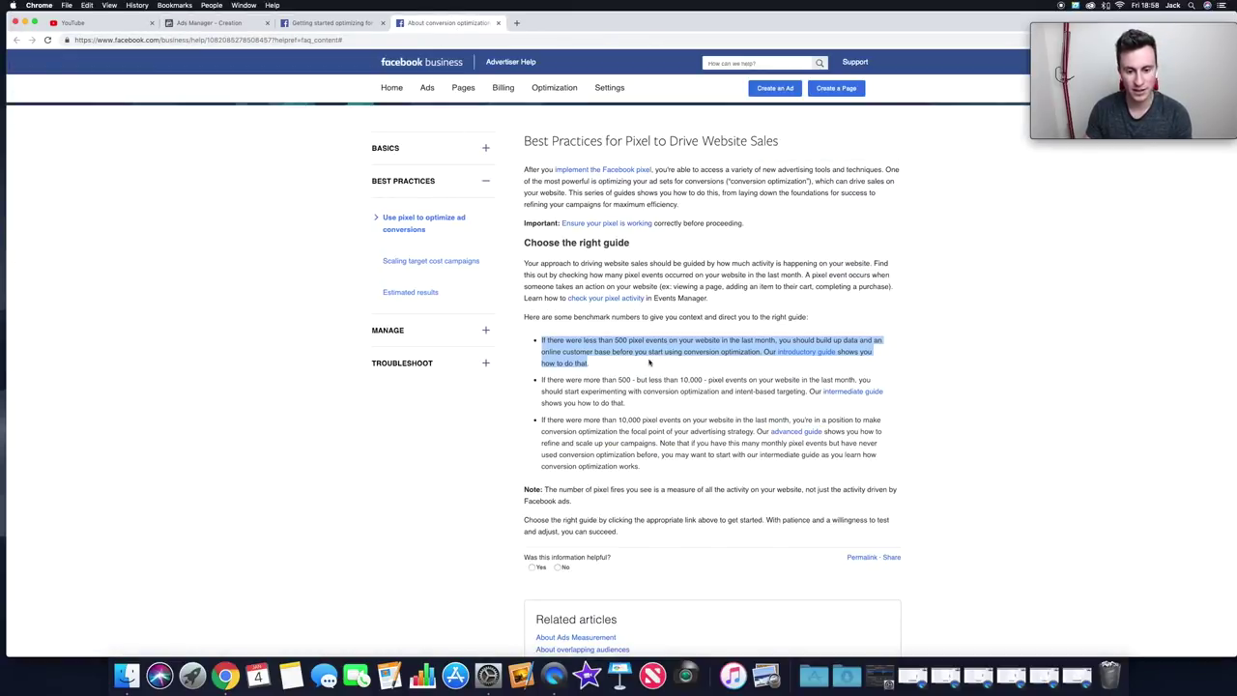
{"action": "left_click", "coordinate": [324, 22]}
{"action": "left_click", "coordinate": [657, 338]}
{"action": "left_click_drag", "start_coordinate": [707, 273], "coordinate": [779, 274]}
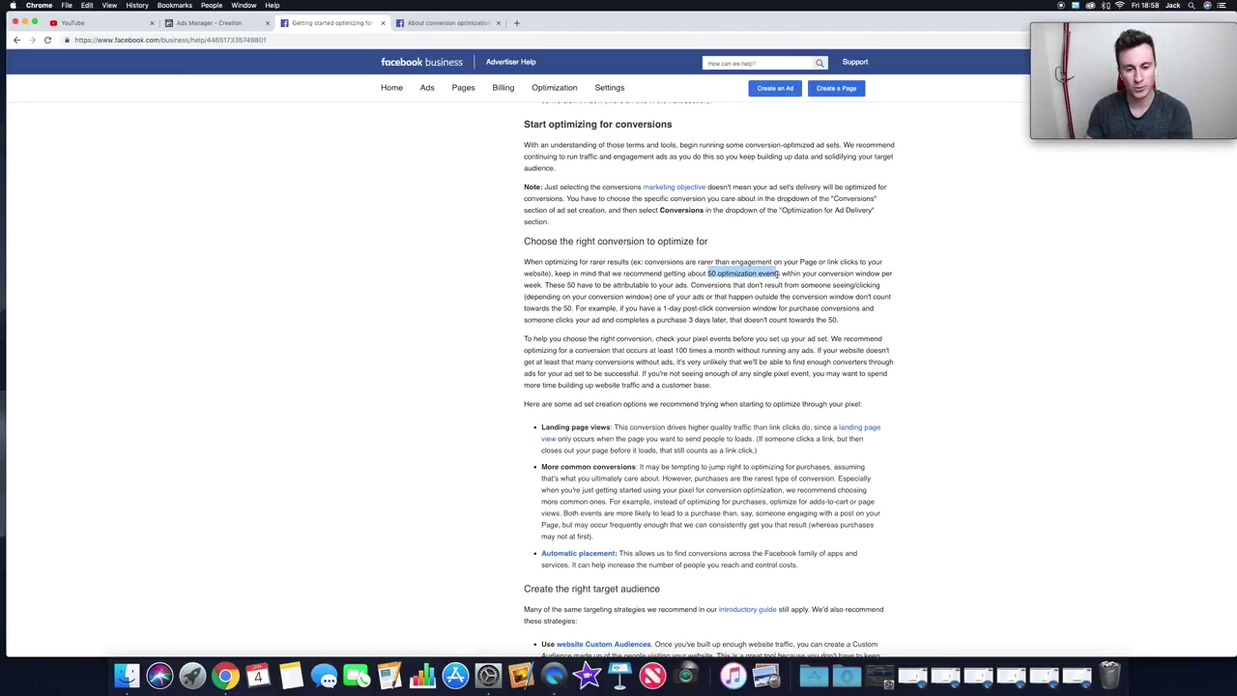
{"action": "left_click_drag", "start_coordinate": [668, 297], "coordinate": [712, 298]}
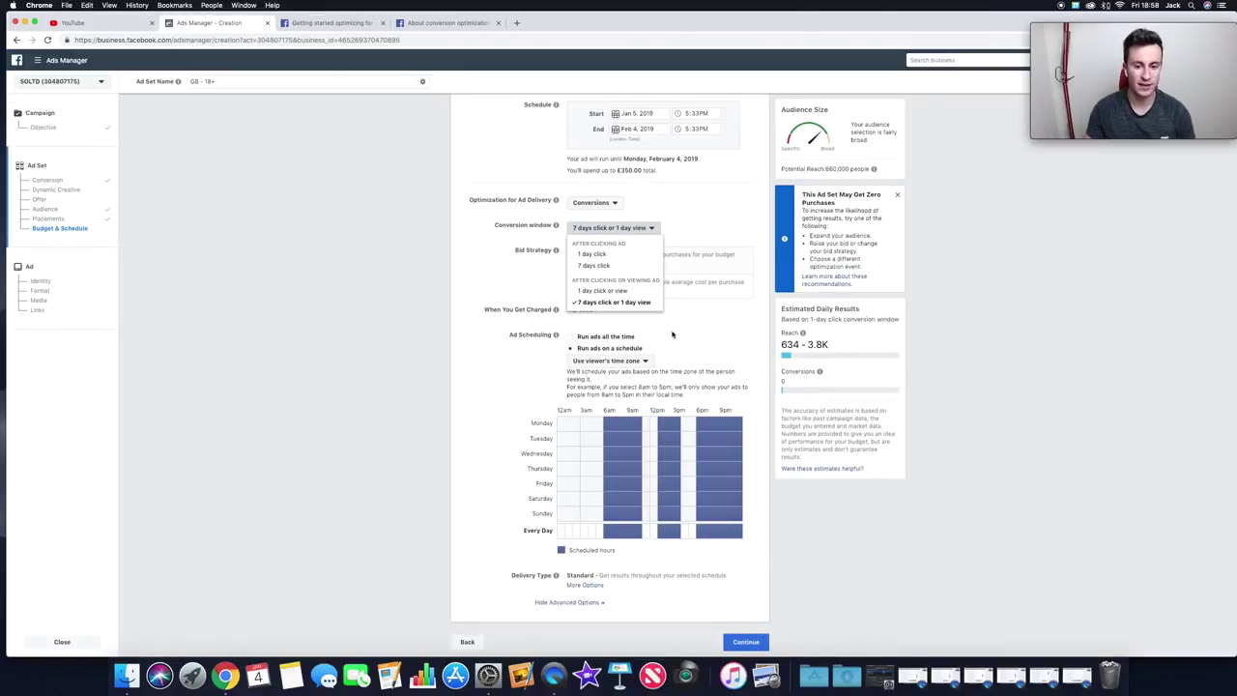
{"action": "left_click", "coordinate": [189, 22]}
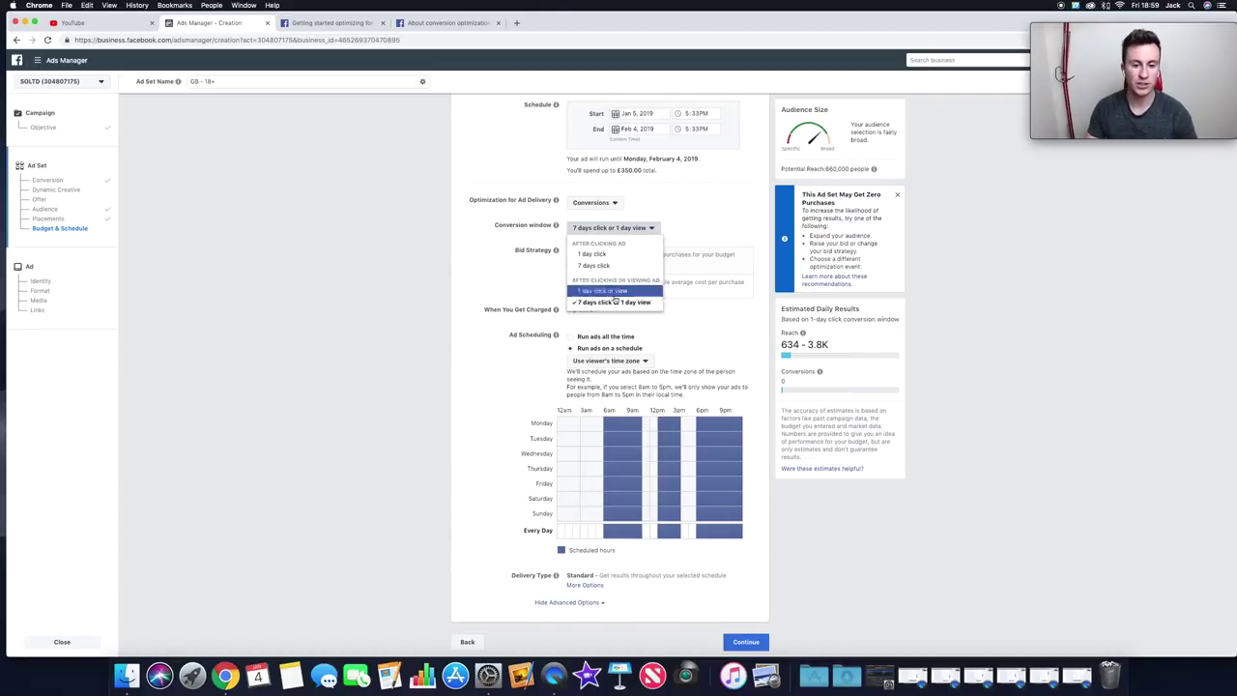
{"action": "left_click", "coordinate": [458, 268]}
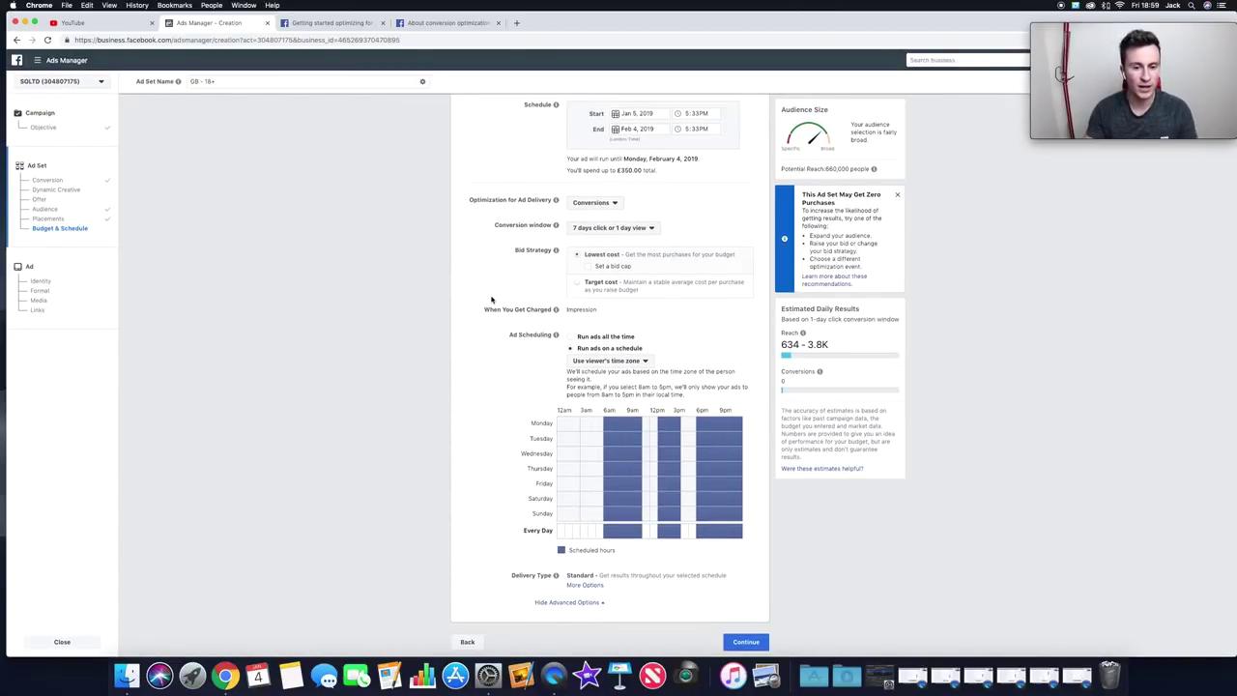
- Compare the Lowest cost and Target cost bid strategies and select Target cost for the ad set
{"action": "mouse_move", "coordinate": [630, 252]}
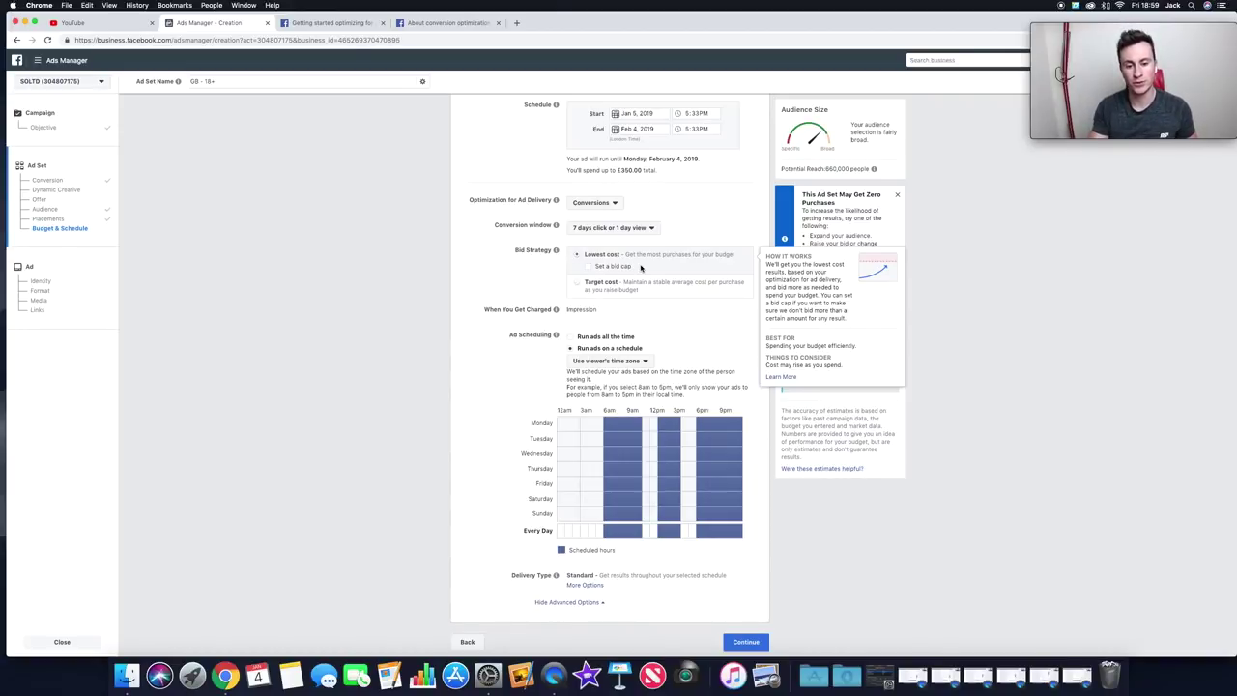
{"action": "left_click", "coordinate": [600, 282]}
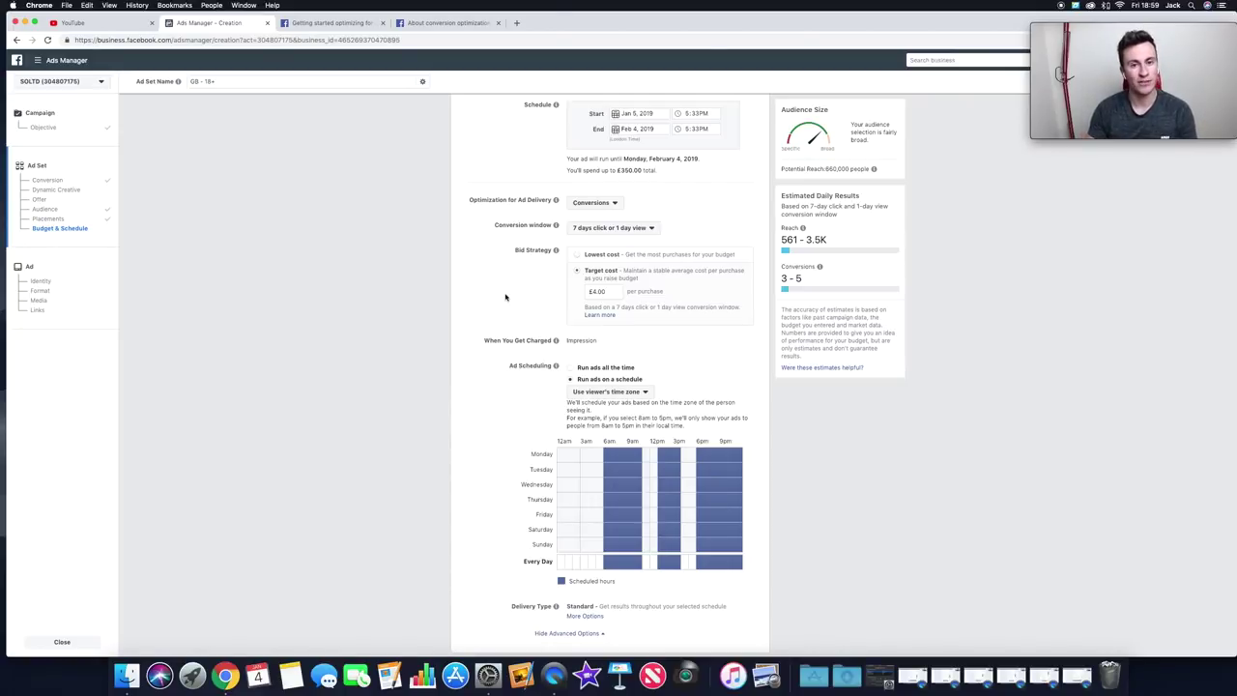
{"action": "left_click", "coordinate": [578, 255]}
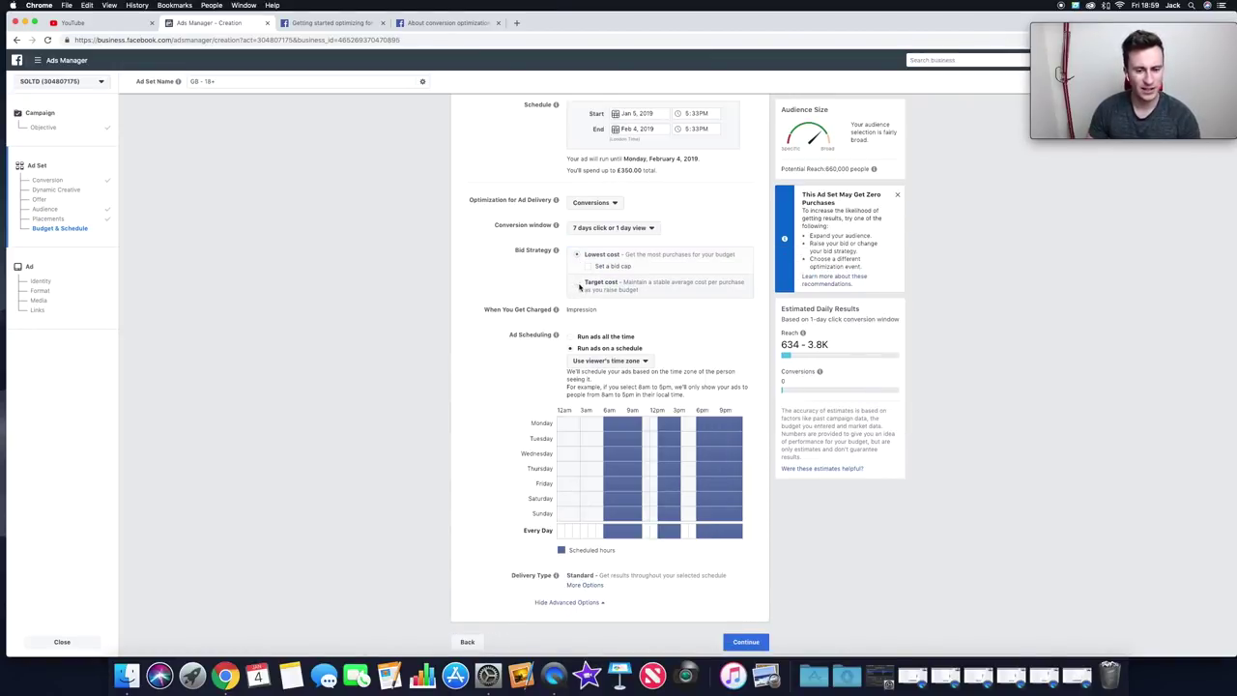
{"action": "left_click", "coordinate": [577, 283]}
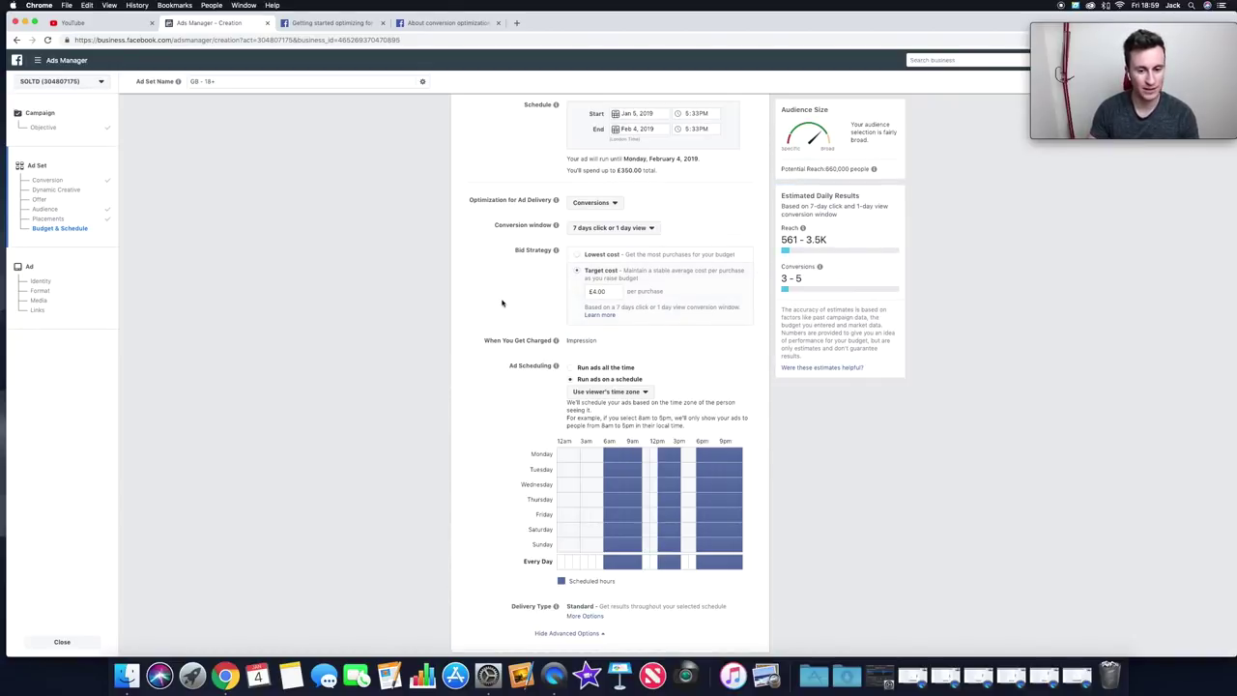
{"action": "mouse_move", "coordinate": [608, 279]}
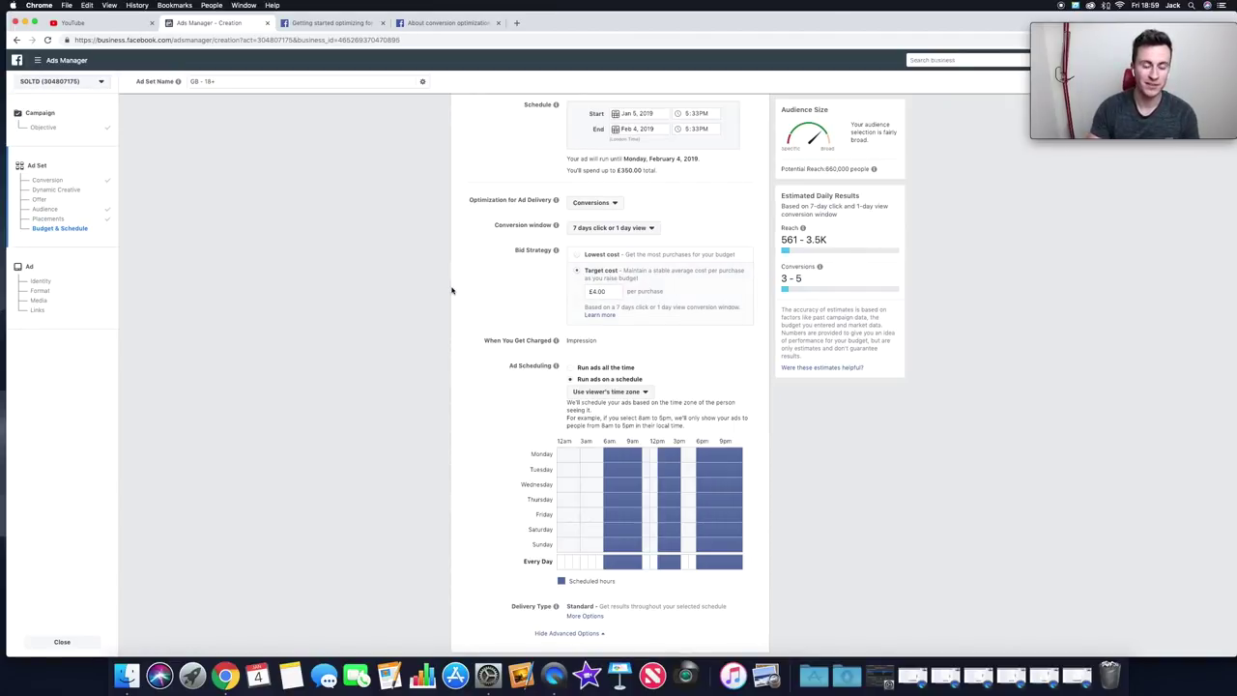
- Look over the ad set's settings and check the time zone choices for ad scheduling without changing them
{"action": "scroll", "coordinate": [461, 251], "scroll_direction": "up", "scroll_amount": 3}
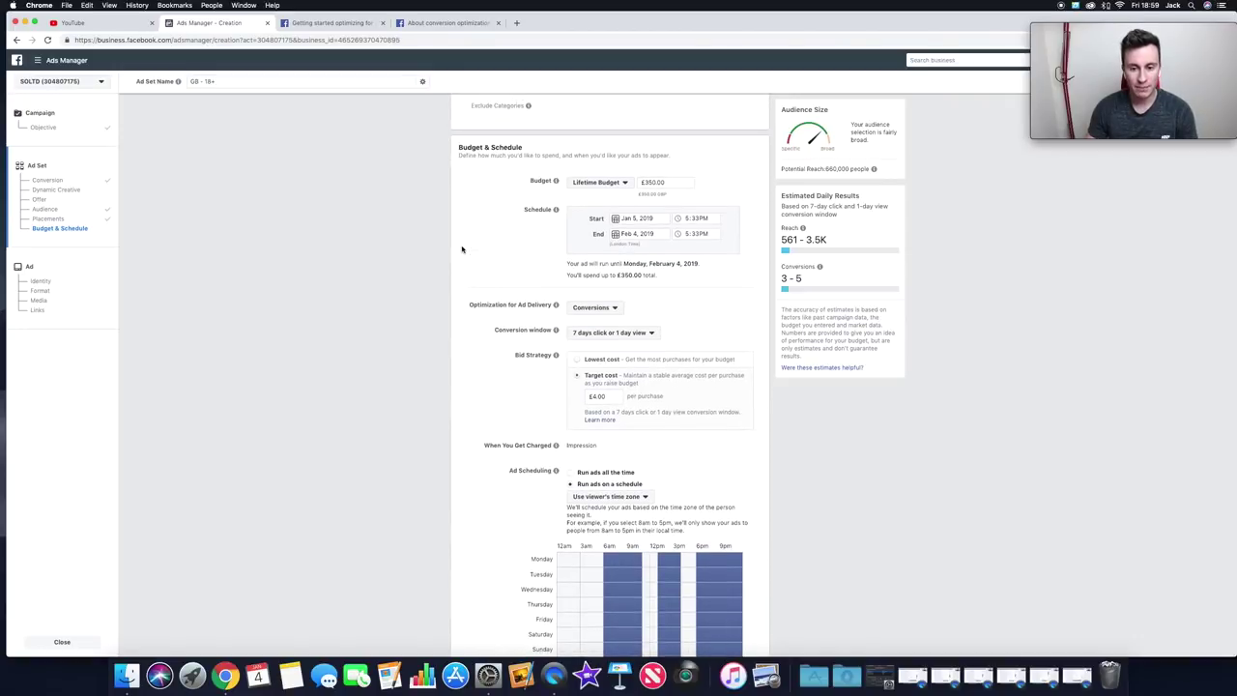
{"action": "scroll", "coordinate": [460, 250], "scroll_direction": "up", "scroll_amount": 10}
{"action": "scroll", "coordinate": [458, 265], "scroll_direction": "down", "scroll_amount": 8}
{"action": "scroll", "coordinate": [455, 277], "scroll_direction": "down", "scroll_amount": 5}
{"action": "scroll", "coordinate": [473, 400], "scroll_direction": "up", "scroll_amount": 1}
{"action": "scroll", "coordinate": [472, 400], "scroll_direction": "down", "scroll_amount": 1}
{"action": "left_click", "coordinate": [642, 359]}
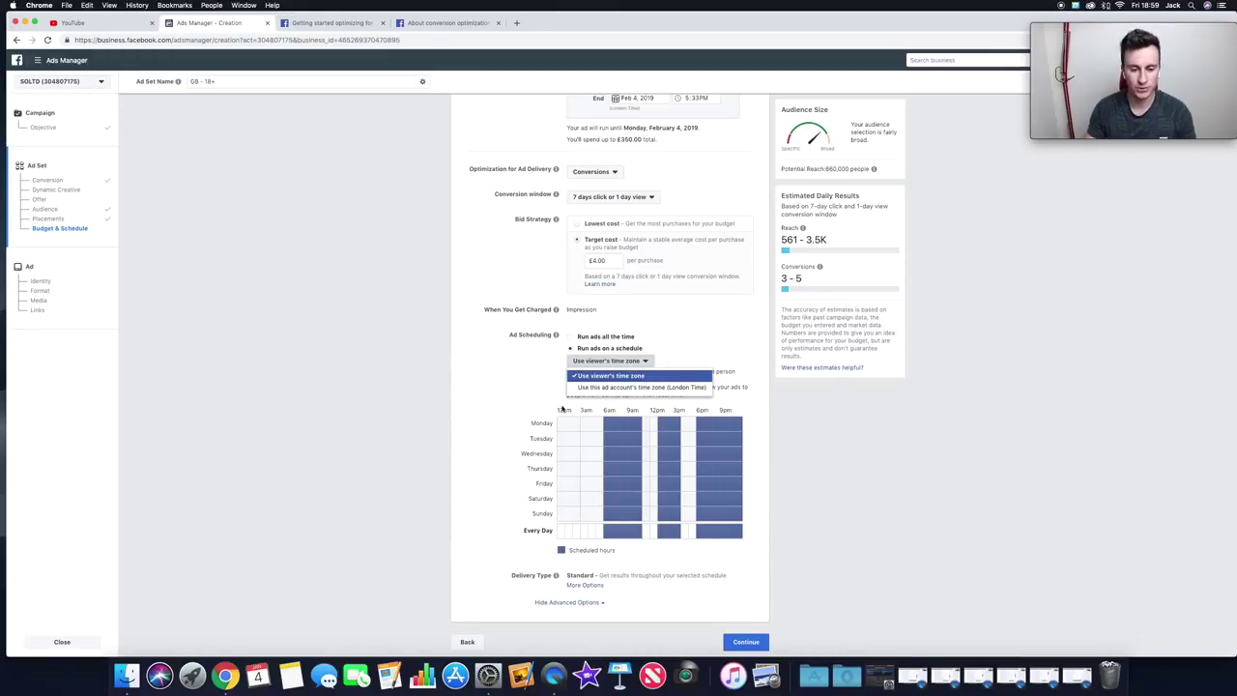
{"action": "left_click", "coordinate": [481, 402]}
- Clear the existing ad set name and start a new one with "PUR ||"
{"action": "scroll", "coordinate": [467, 365], "scroll_direction": "up", "scroll_amount": 2}
{"action": "scroll", "coordinate": [465, 364], "scroll_direction": "up", "scroll_amount": 15}
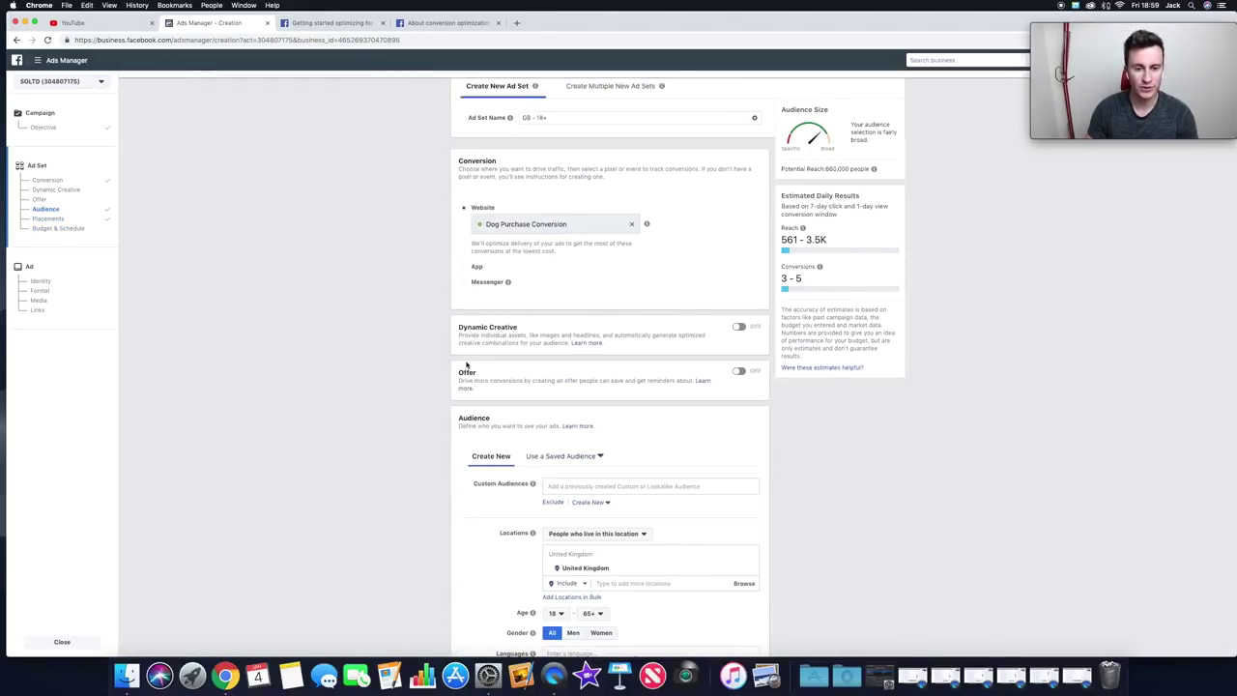
{"action": "left_click", "coordinate": [563, 116]}
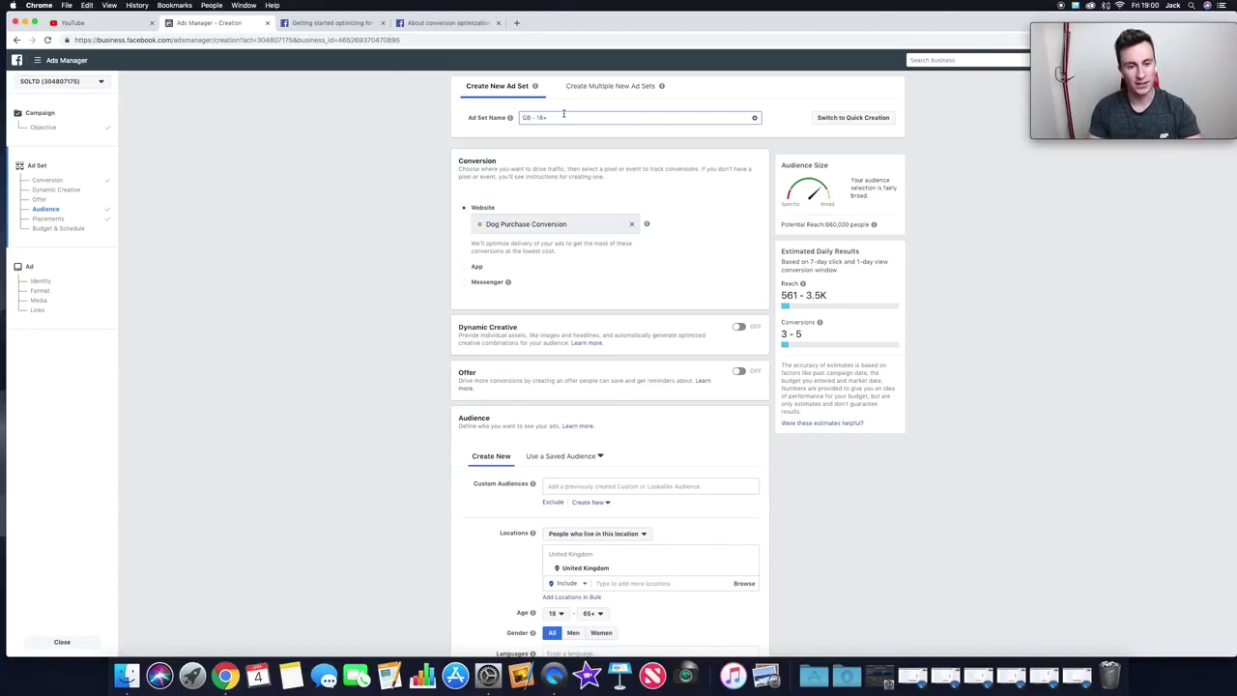
{"action": "key", "text": "super+a"}
{"action": "key", "text": "BackSpace"}
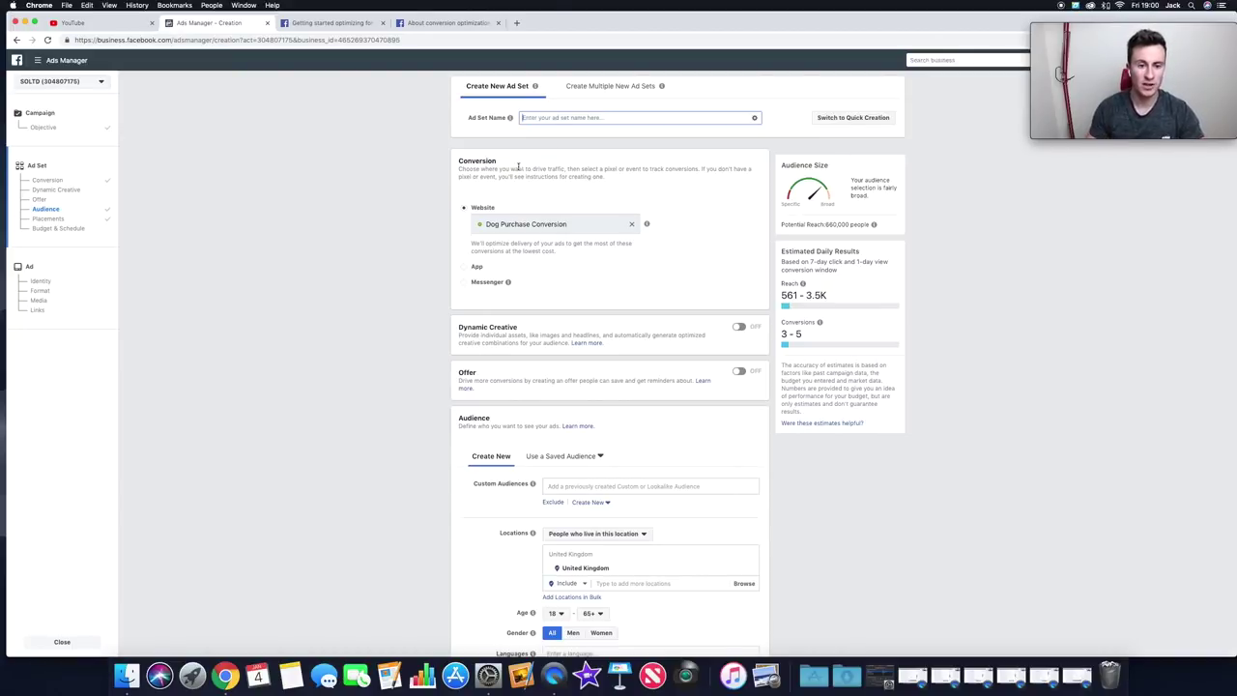
{"action": "scroll", "coordinate": [445, 276], "scroll_direction": "down", "scroll_amount": 1}
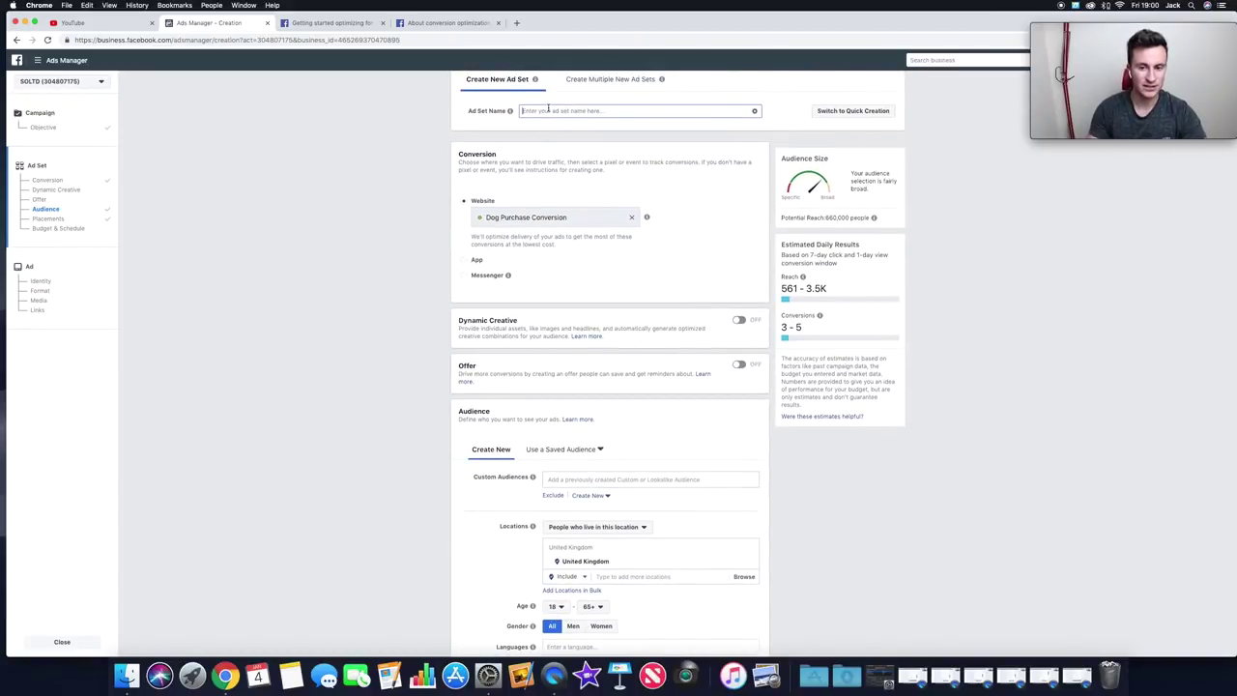
{"action": "left_click", "coordinate": [547, 109]}
{"action": "type", "text": "PUR"}
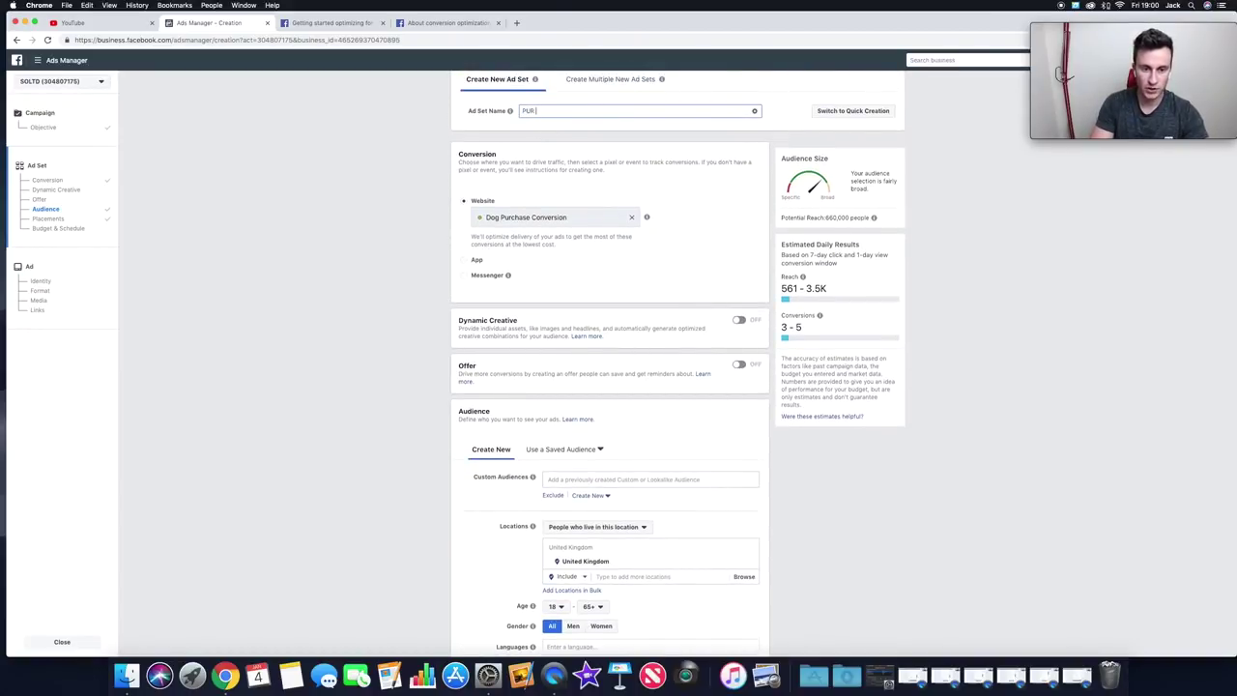
{"action": "type", "text": " |"}
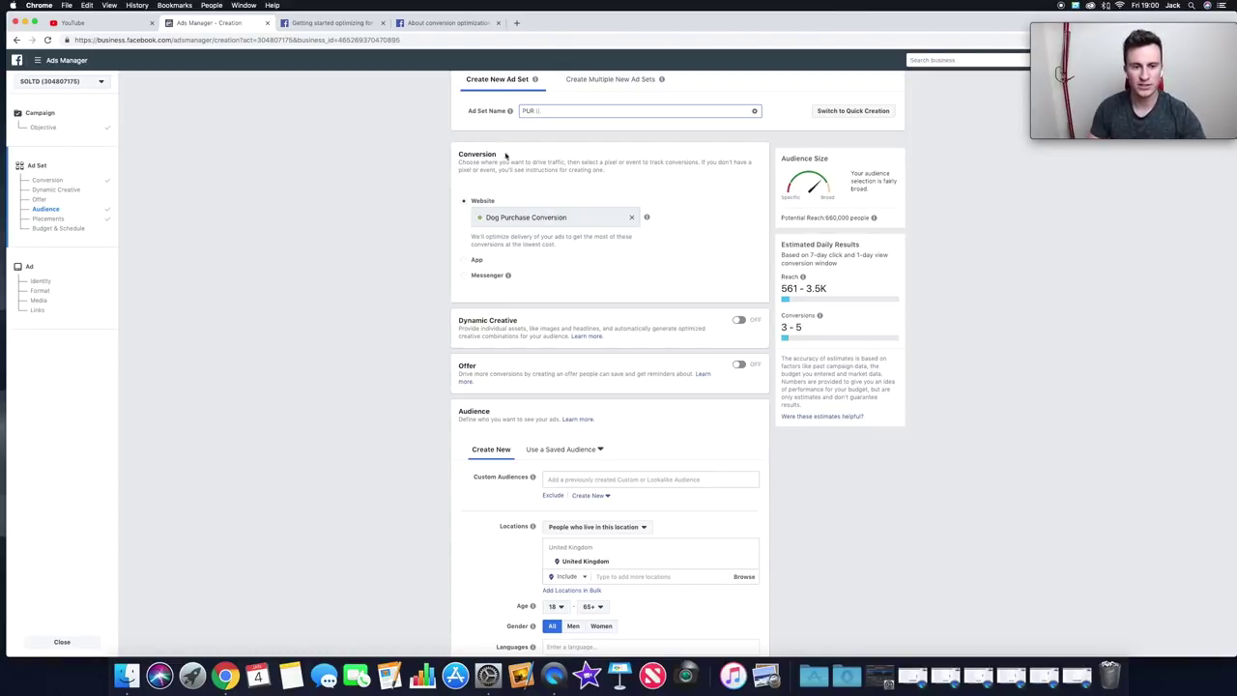
- Extend the ad set name with the audience details "UK || 18-65+ || M+F || Dogs + Engaged"
{"action": "scroll", "coordinate": [431, 280], "scroll_direction": "down", "scroll_amount": 4}
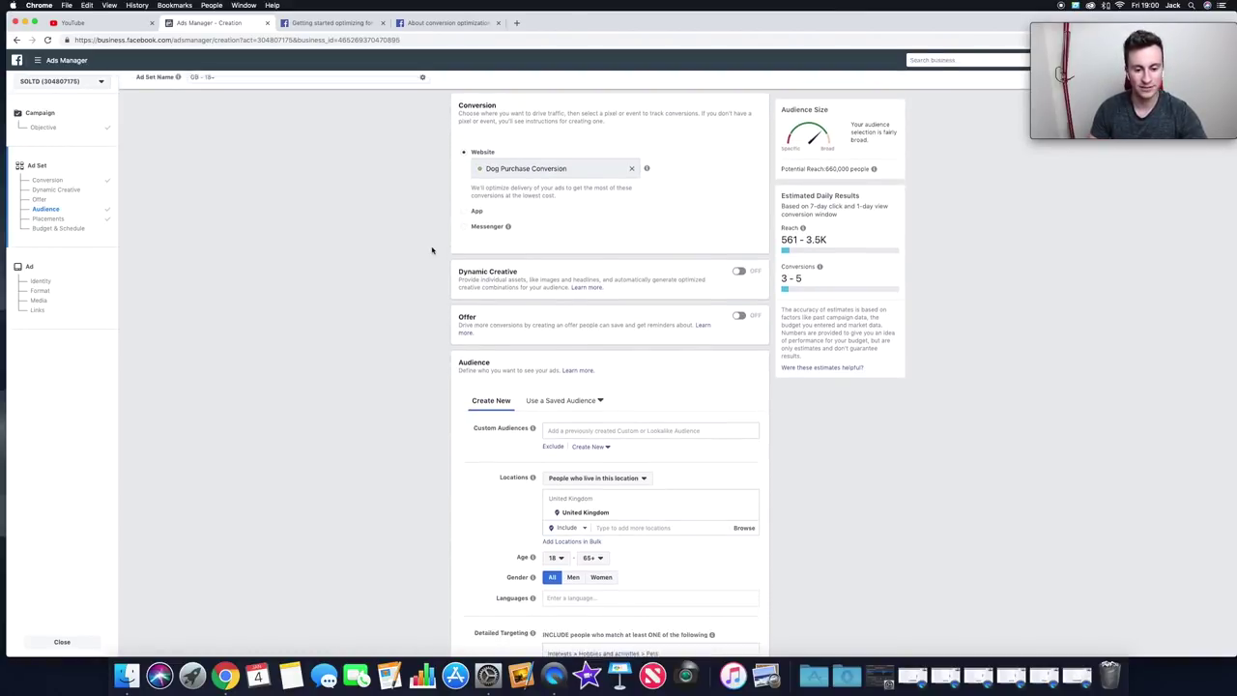
{"action": "scroll", "coordinate": [430, 329], "scroll_direction": "down", "scroll_amount": 1}
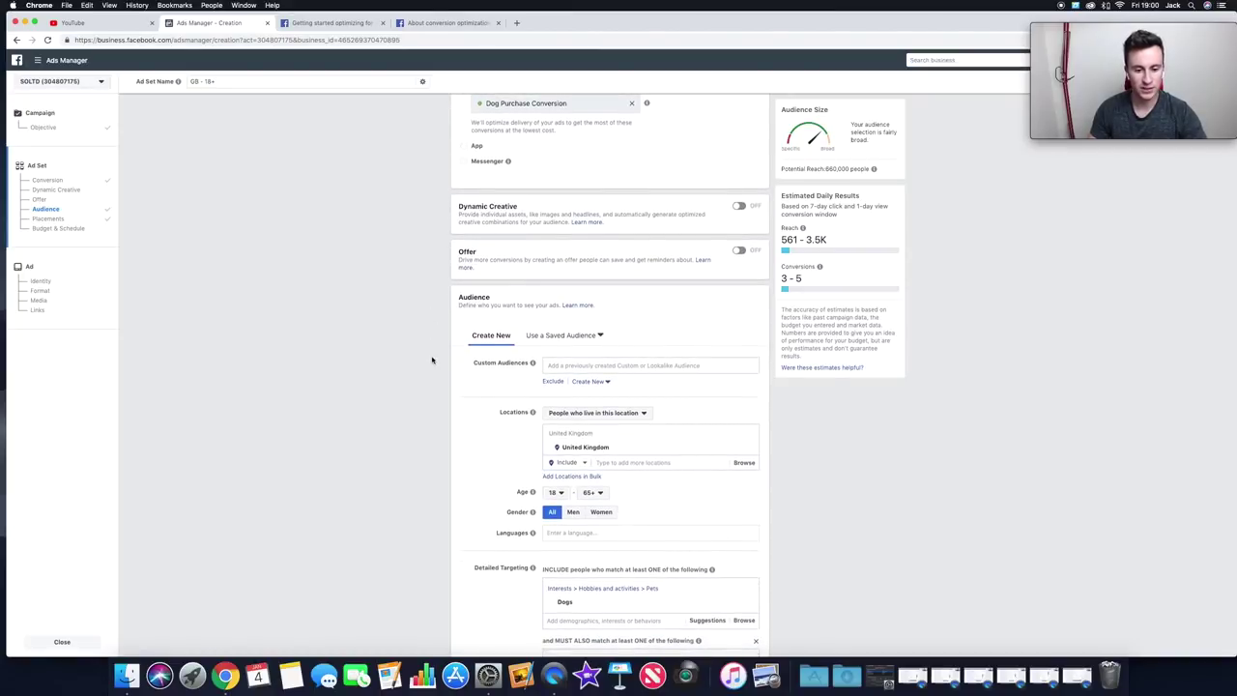
{"action": "scroll", "coordinate": [432, 359], "scroll_direction": "up", "scroll_amount": 5}
{"action": "type", "text": "| UK "}
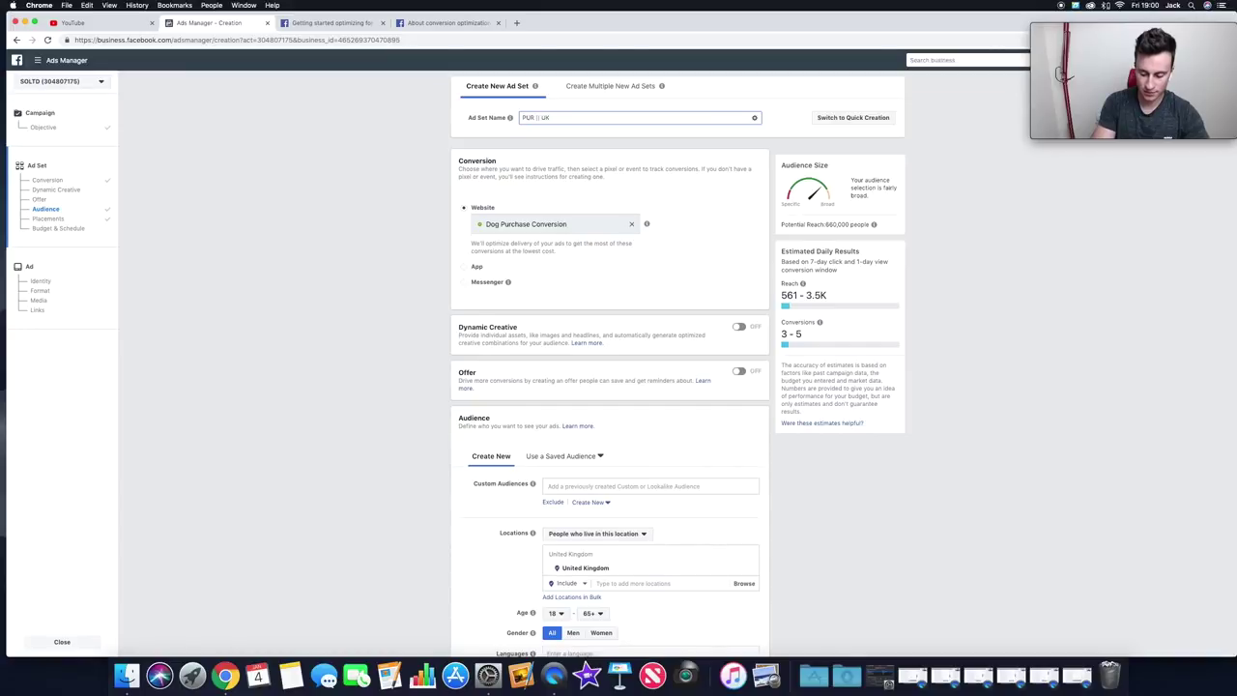
{"action": "type", "text": "|| 18-65+ || M+F ||"}
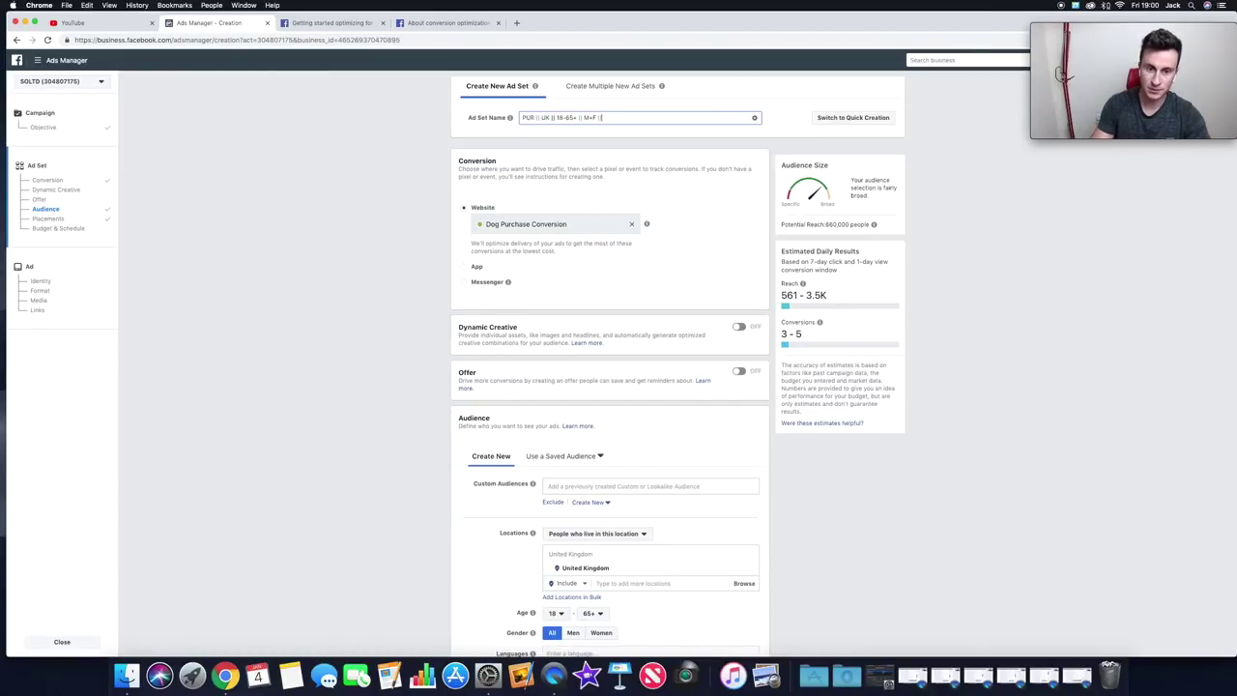
{"action": "scroll", "coordinate": [351, 324], "scroll_direction": "down", "scroll_amount": 5}
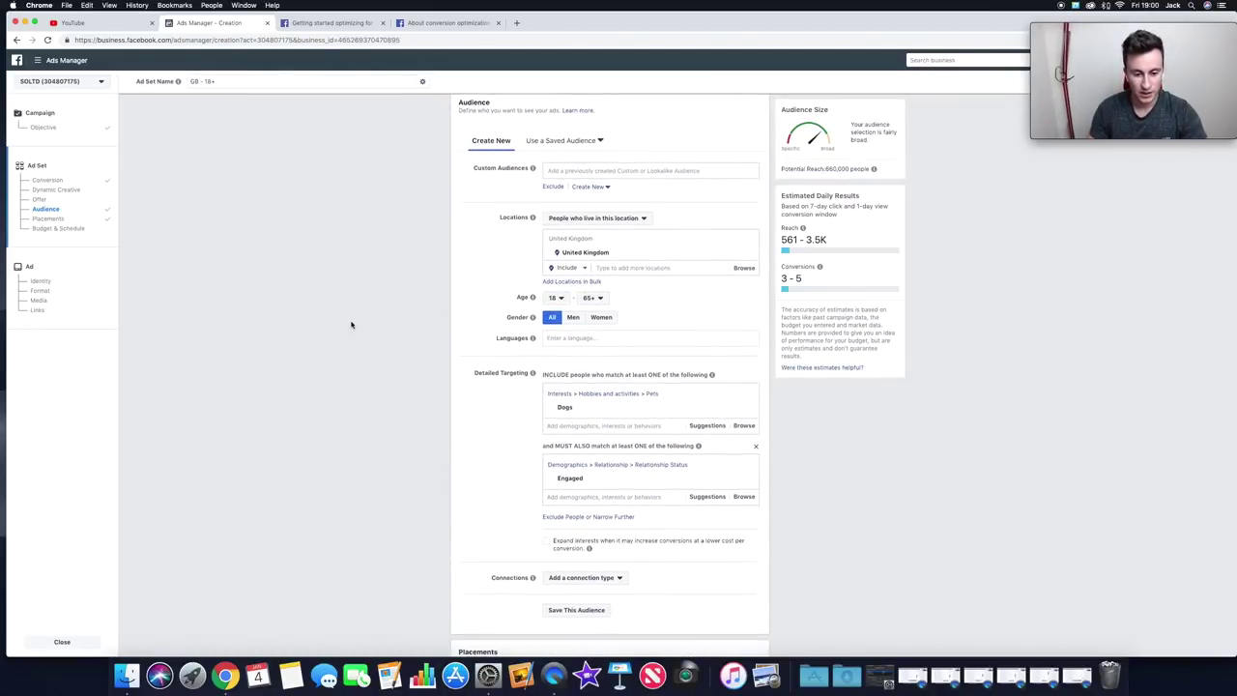
{"action": "scroll", "coordinate": [351, 325], "scroll_direction": "up", "scroll_amount": 5}
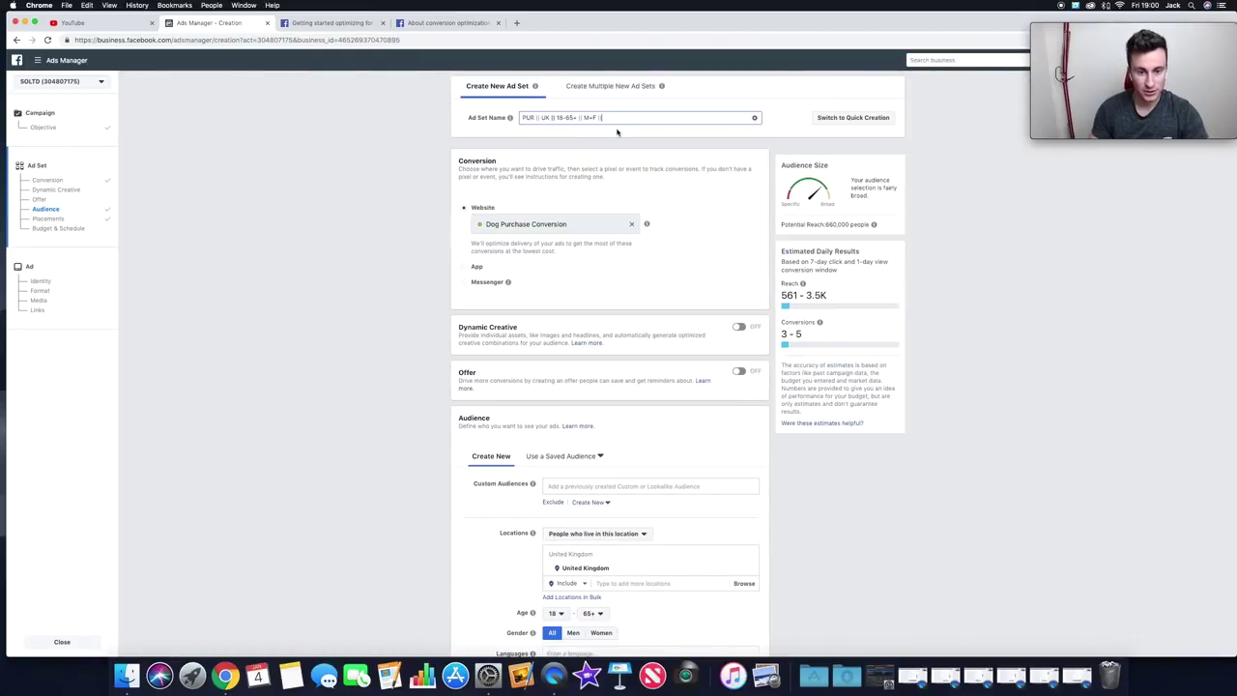
{"action": "type", "text": "Dogs + Engaged"}
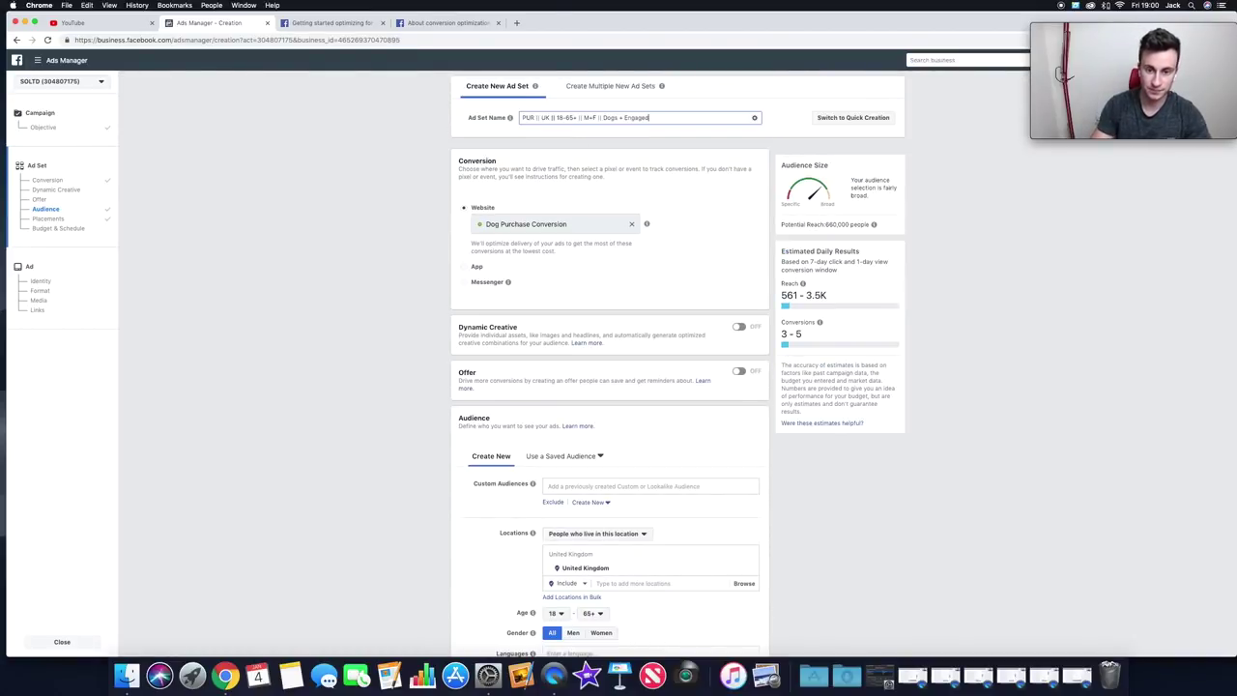
- Check the ad set's remaining settings and append "|| NFO" to the ad set name
{"action": "scroll", "coordinate": [491, 282], "scroll_direction": "down", "scroll_amount": 10}
{"action": "scroll", "coordinate": [448, 329], "scroll_direction": "down", "scroll_amount": 10}
{"action": "scroll", "coordinate": [434, 341], "scroll_direction": "down", "scroll_amount": 10}
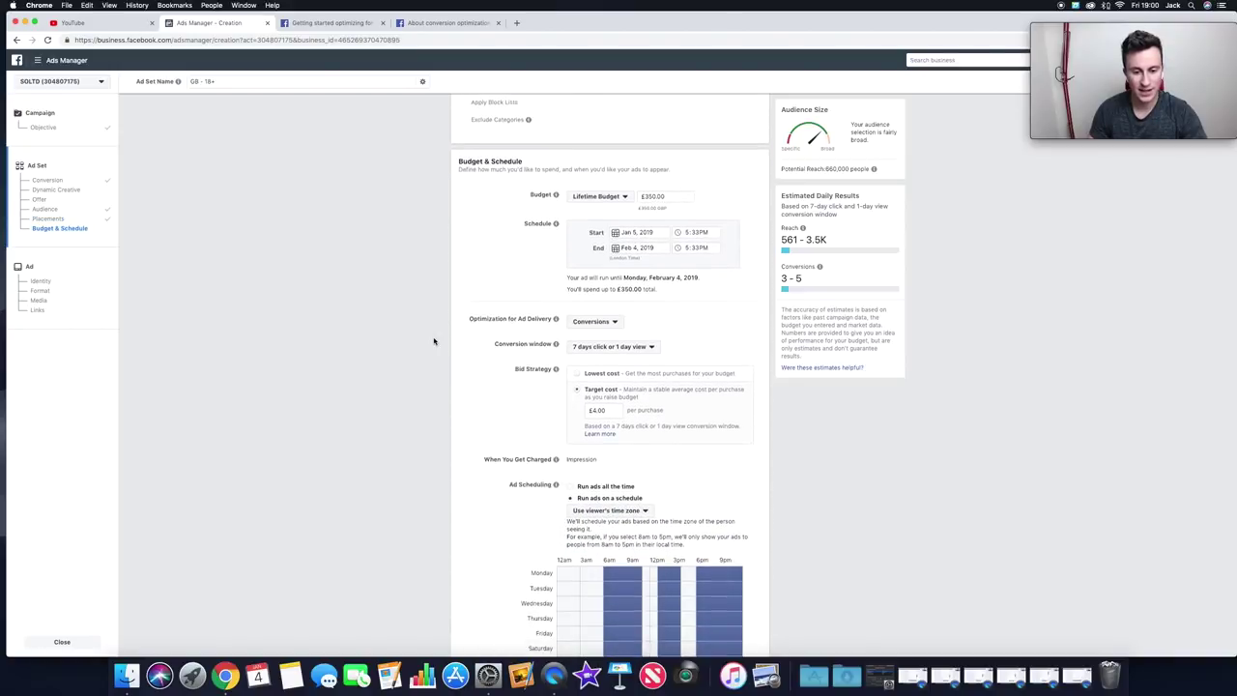
{"action": "scroll", "coordinate": [433, 341], "scroll_direction": "down", "scroll_amount": 3}
{"action": "scroll", "coordinate": [434, 341], "scroll_direction": "up", "scroll_amount": 5}
{"action": "scroll", "coordinate": [434, 341], "scroll_direction": "up", "scroll_amount": 15}
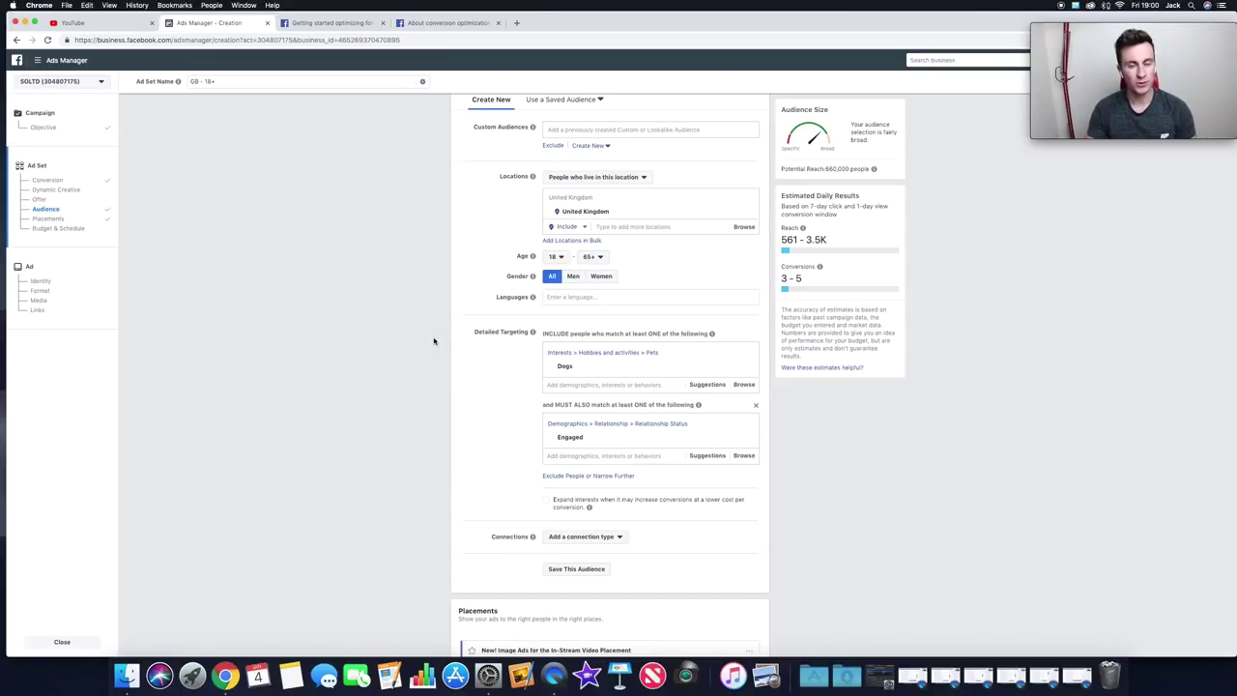
{"action": "scroll", "coordinate": [434, 341], "scroll_direction": "up", "scroll_amount": 8}
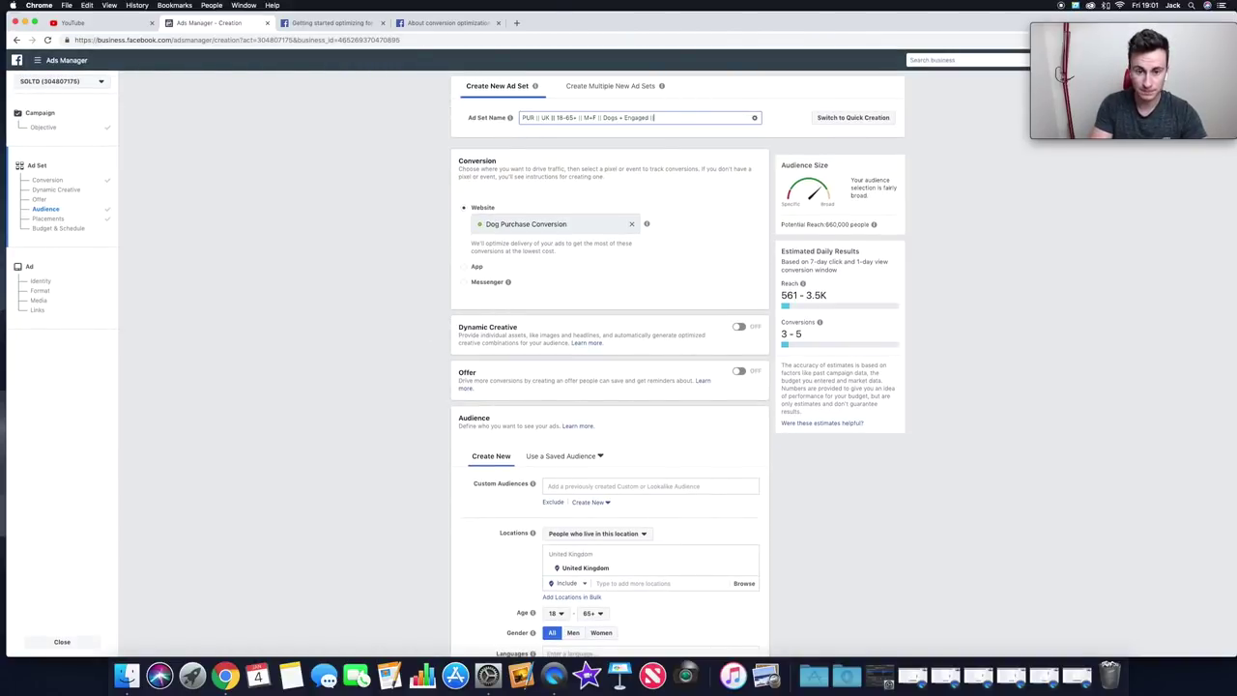
{"action": "type", "text": "NFO"}
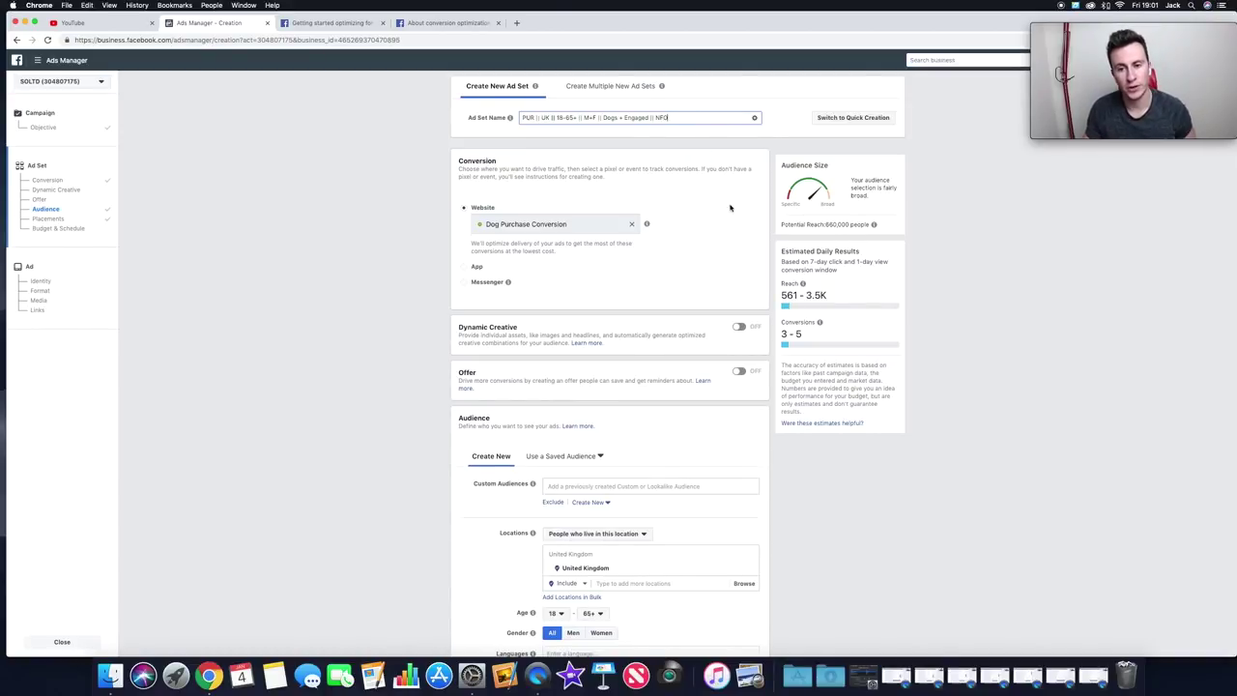
- Look over the completed ad set settings and continue to the ad creation stage
{"action": "scroll", "coordinate": [729, 207], "scroll_direction": "down", "scroll_amount": 2}
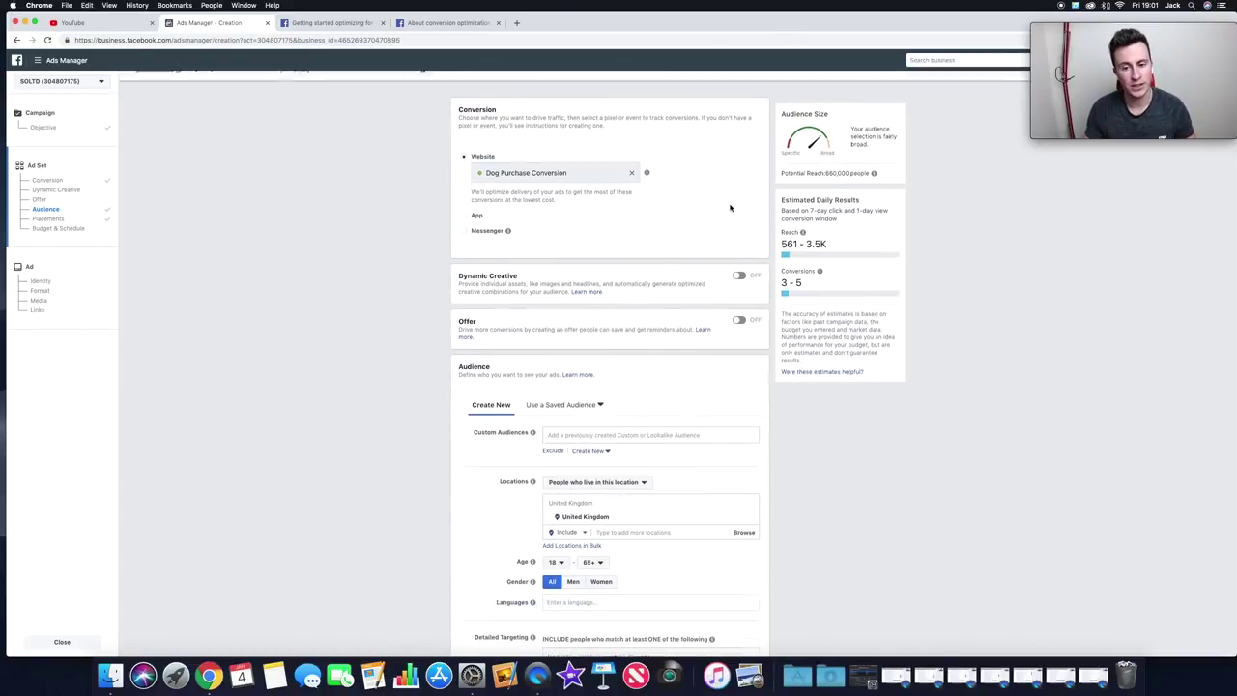
{"action": "scroll", "coordinate": [739, 222], "scroll_direction": "down", "scroll_amount": 10}
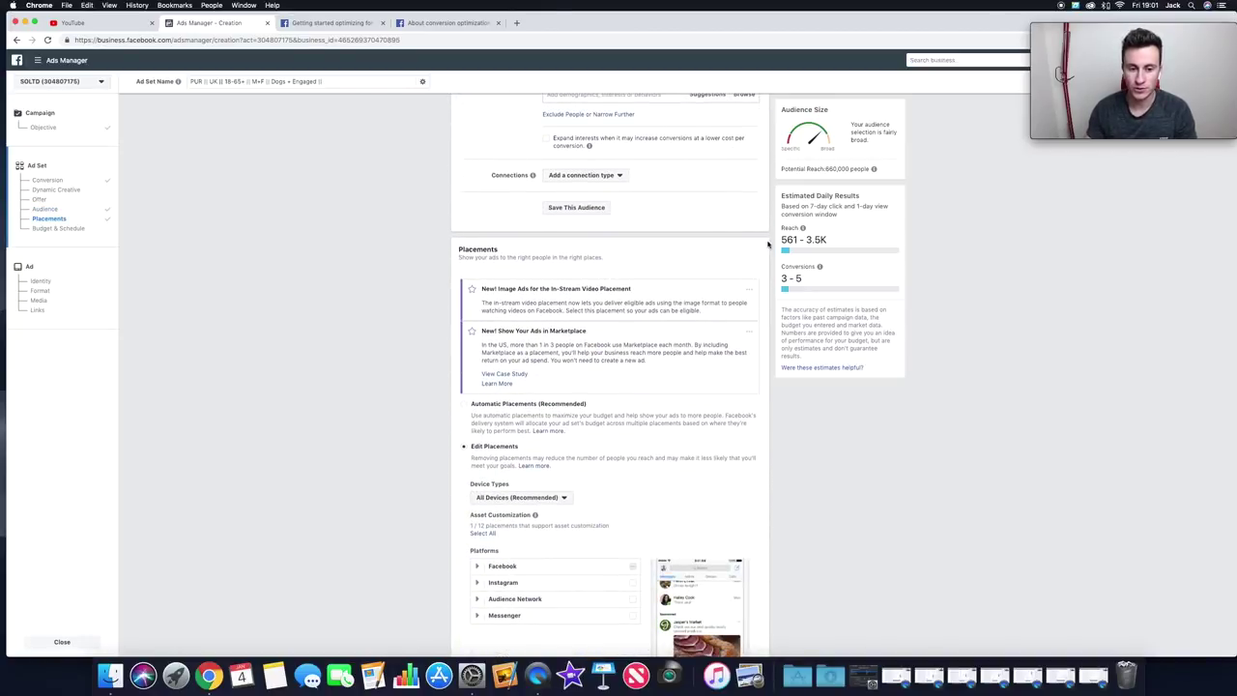
{"action": "scroll", "coordinate": [771, 259], "scroll_direction": "down", "scroll_amount": 15}
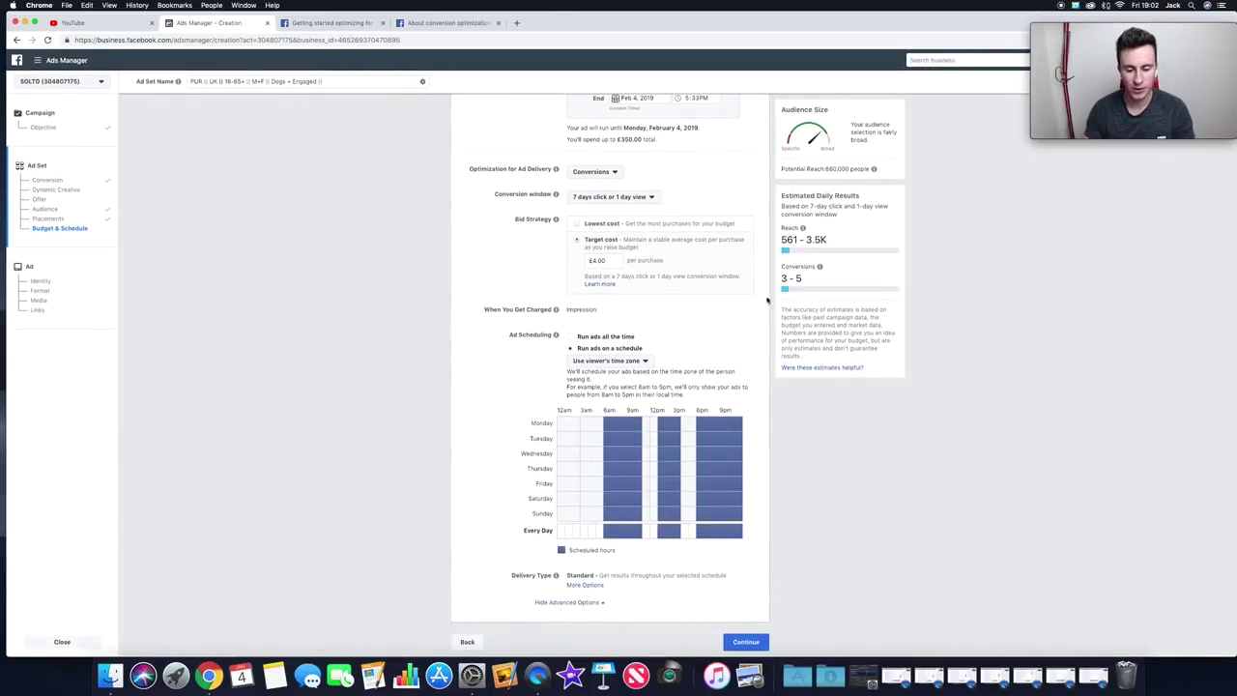
{"action": "left_click", "coordinate": [763, 644]}
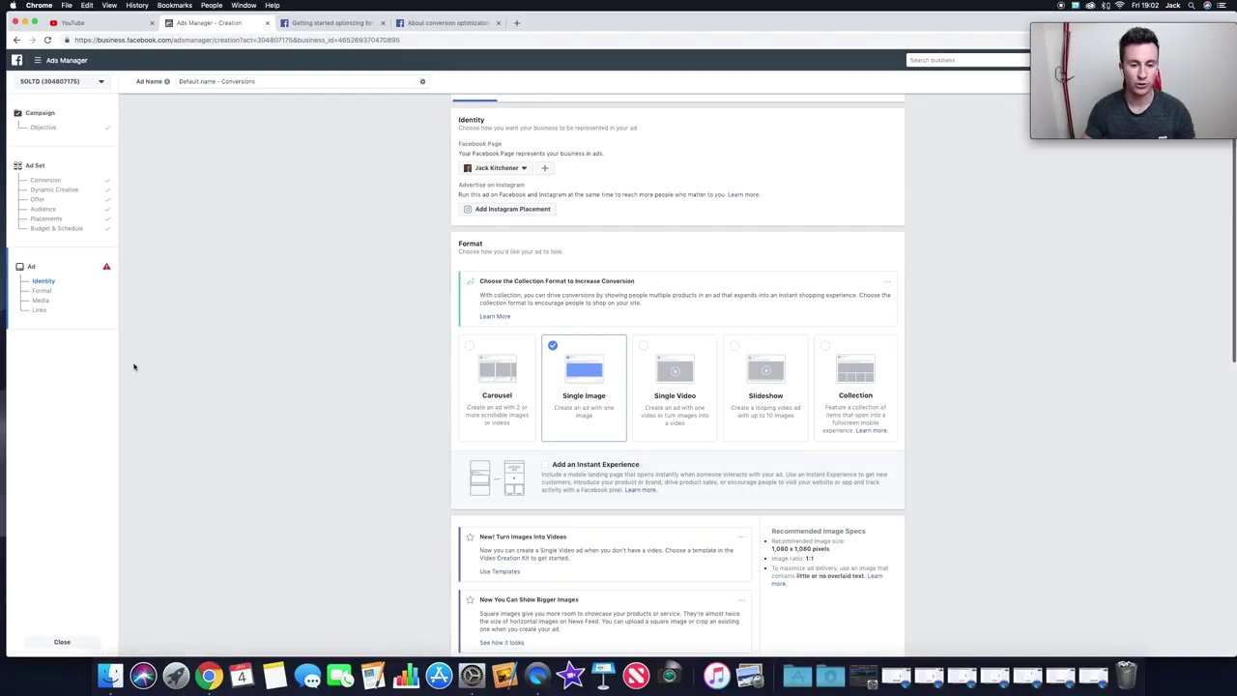
- Try the Carousel, Single Image, Single Video, Slideshow and Collection ad formats one after another to compare their setup options
{"action": "scroll", "coordinate": [872, 184], "scroll_direction": "up", "scroll_amount": 2}
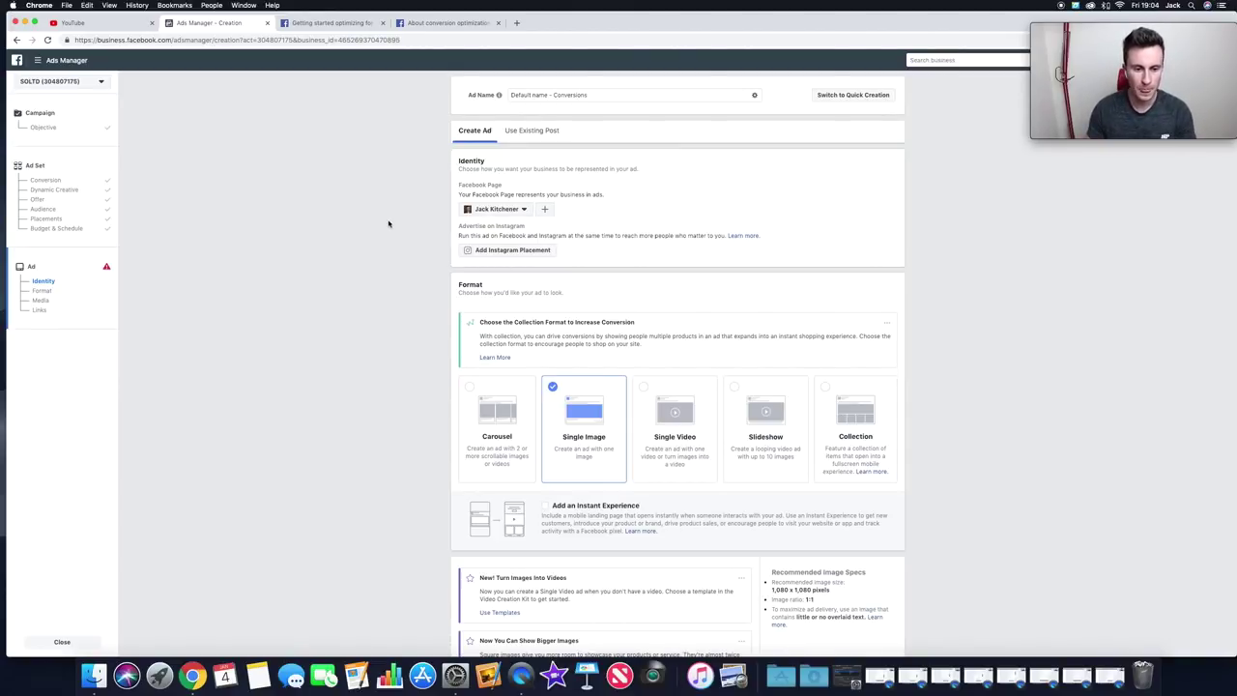
{"action": "scroll", "coordinate": [389, 225], "scroll_direction": "down", "scroll_amount": 1}
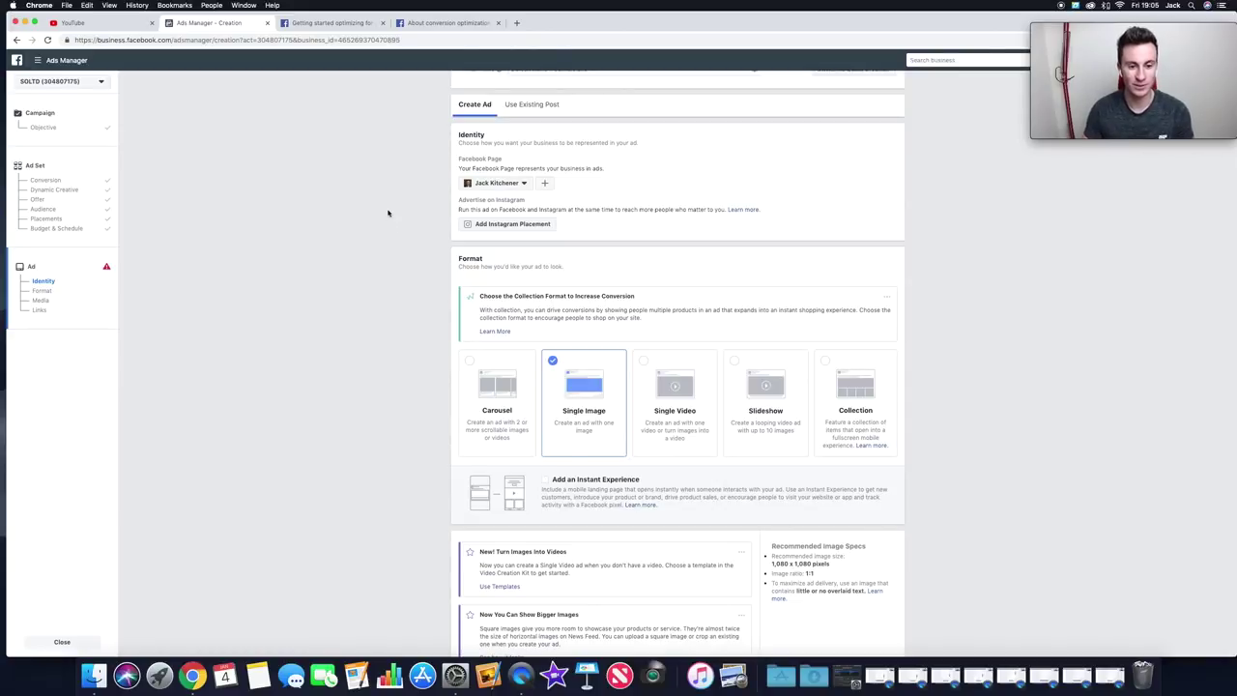
{"action": "scroll", "coordinate": [387, 203], "scroll_direction": "down", "scroll_amount": 1}
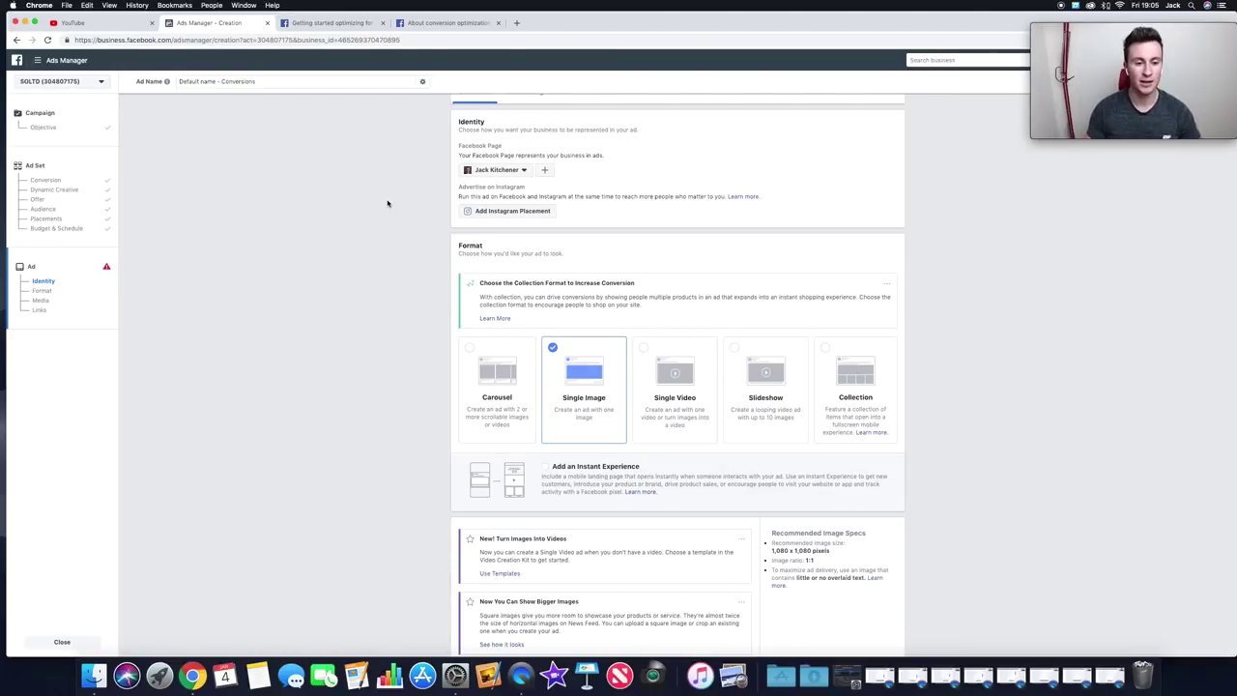
{"action": "scroll", "coordinate": [385, 193], "scroll_direction": "down", "scroll_amount": 3}
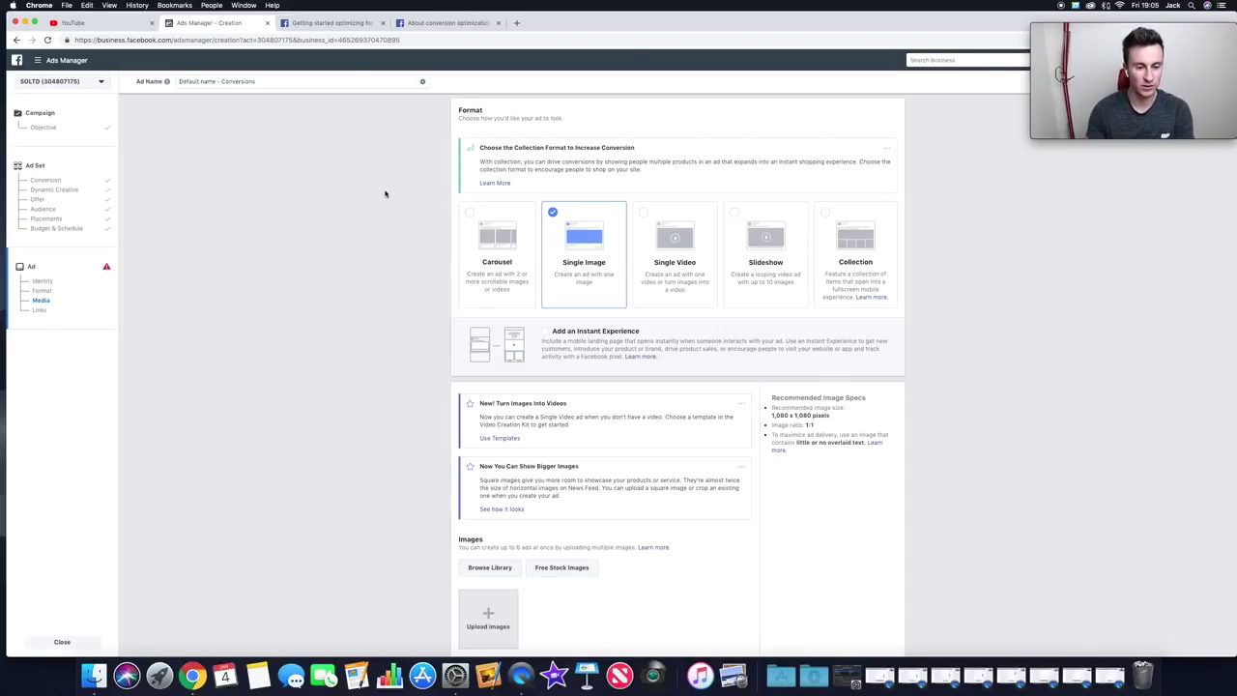
{"action": "left_click", "coordinate": [474, 212]}
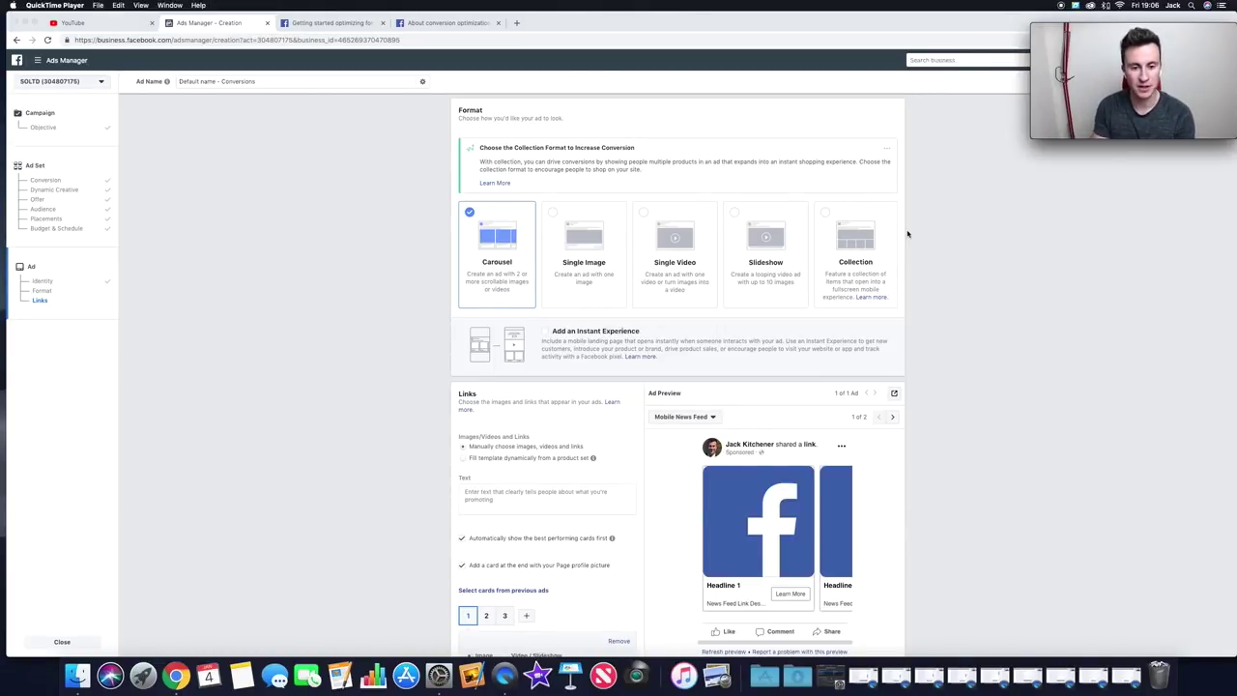
{"action": "left_click", "coordinate": [555, 206]}
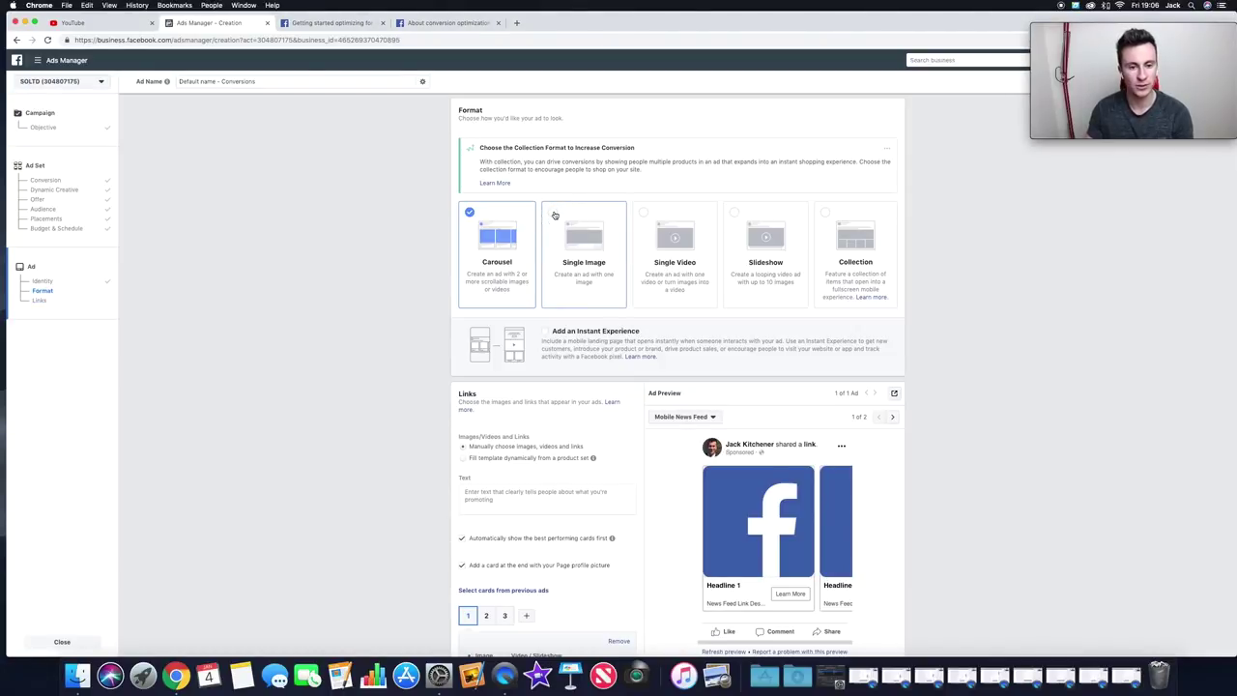
{"action": "left_click", "coordinate": [554, 214]}
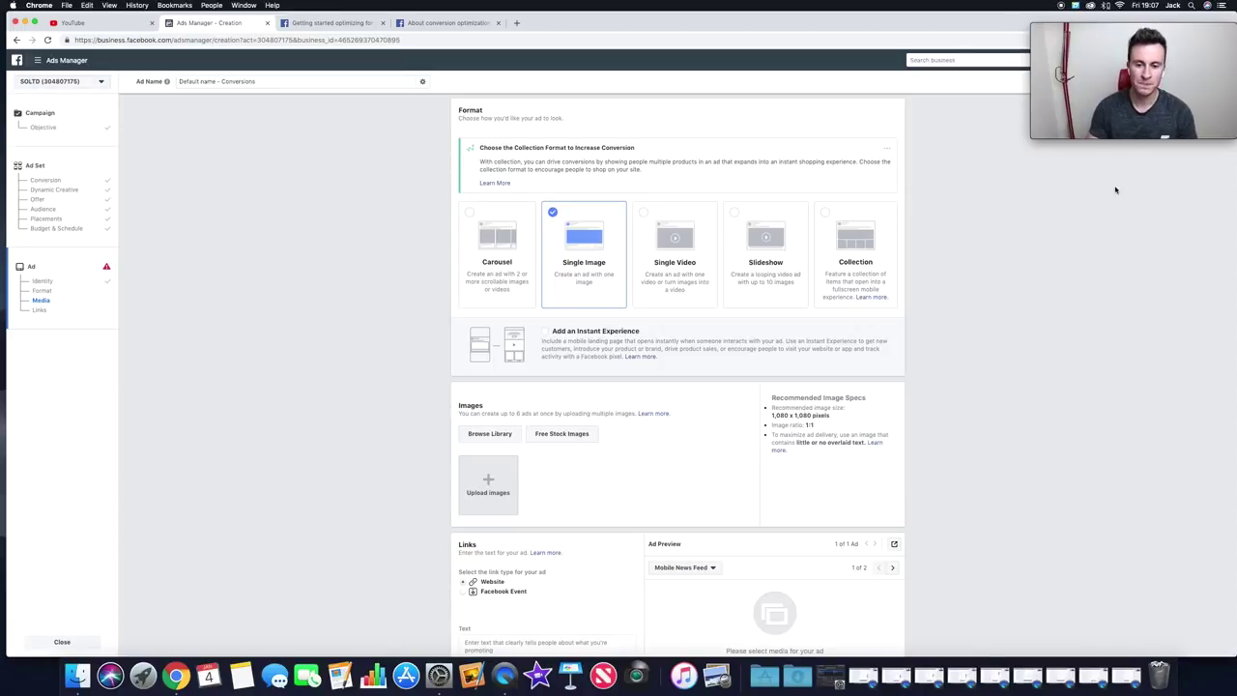
{"action": "left_click", "coordinate": [643, 221]}
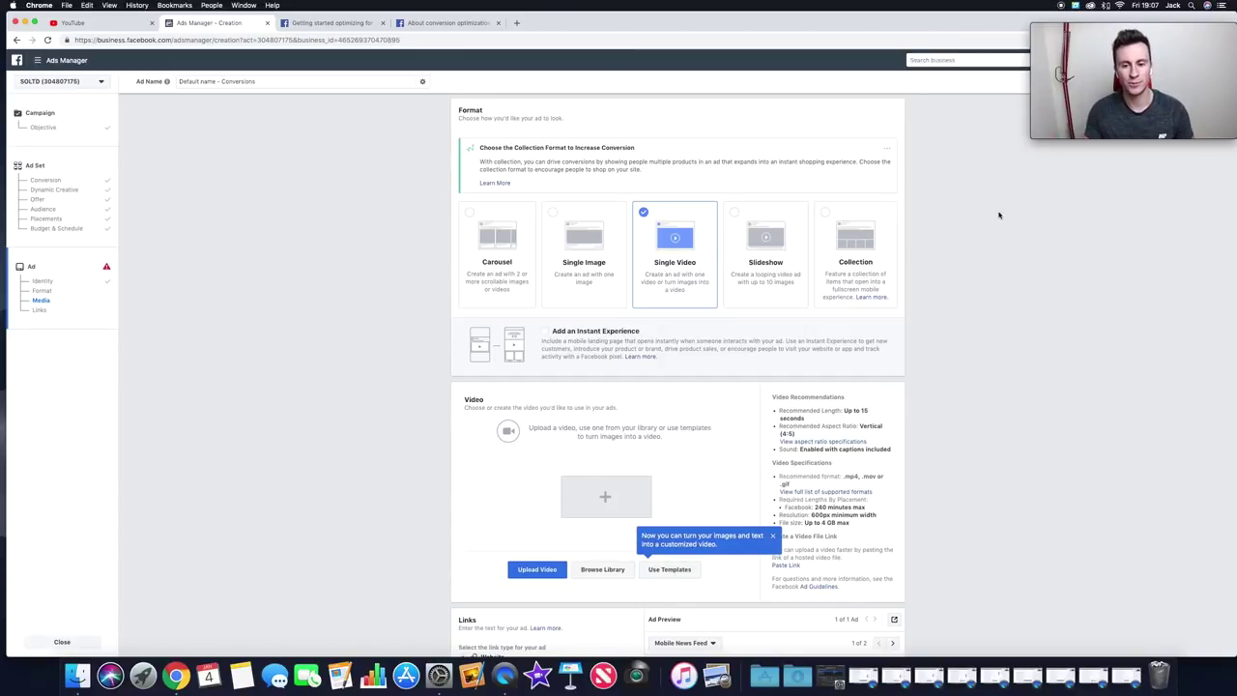
{"action": "left_click", "coordinate": [736, 216]}
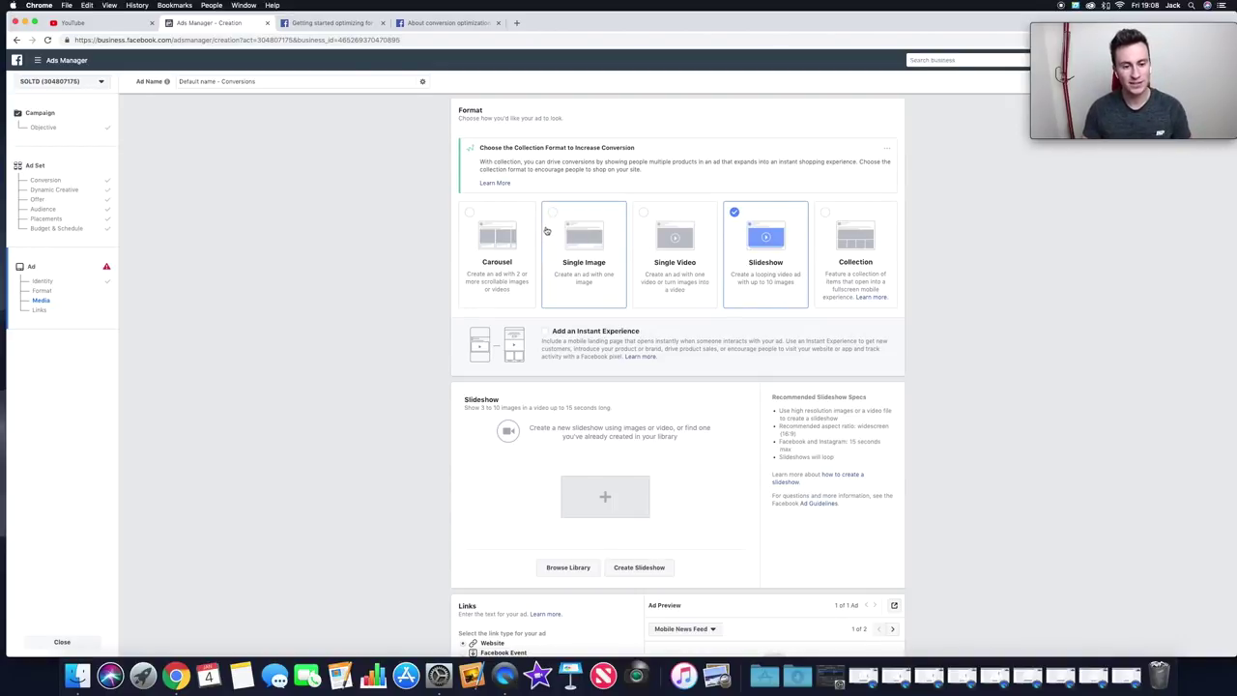
{"action": "left_click", "coordinate": [826, 213]}
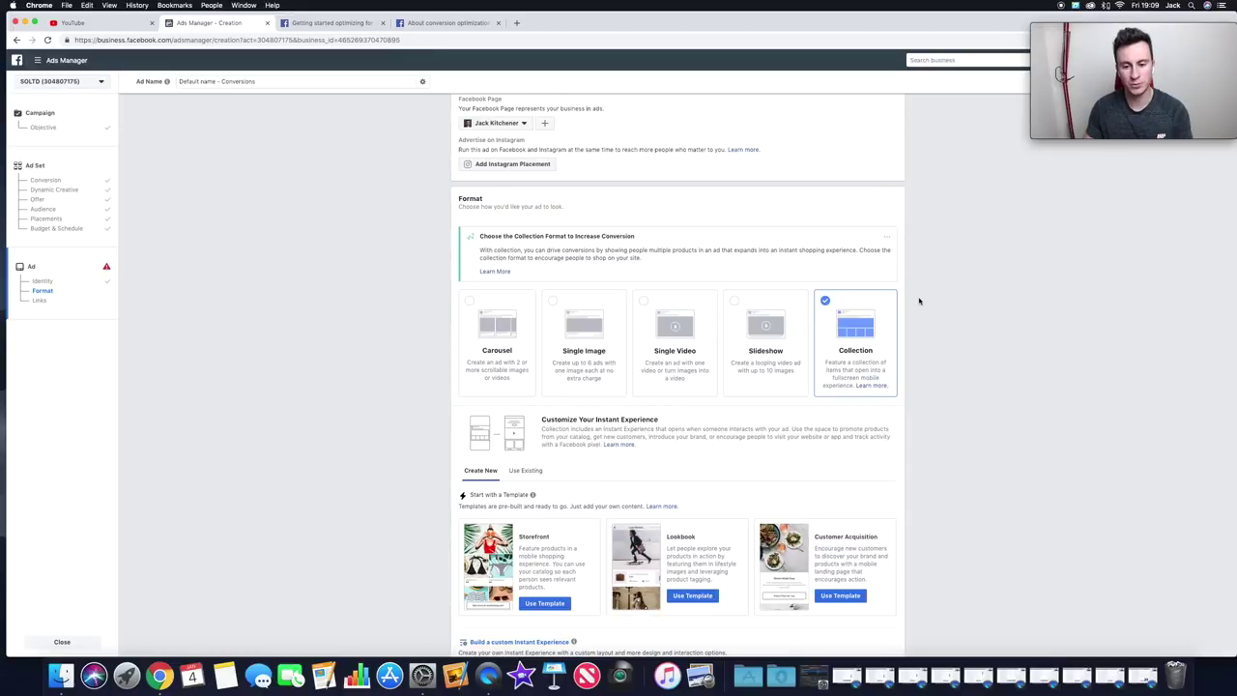
- Switch the ad format to Single Image and back to Collection, and examine Collection's Instant Experience templates and link fields
{"action": "left_click", "coordinate": [558, 310]}
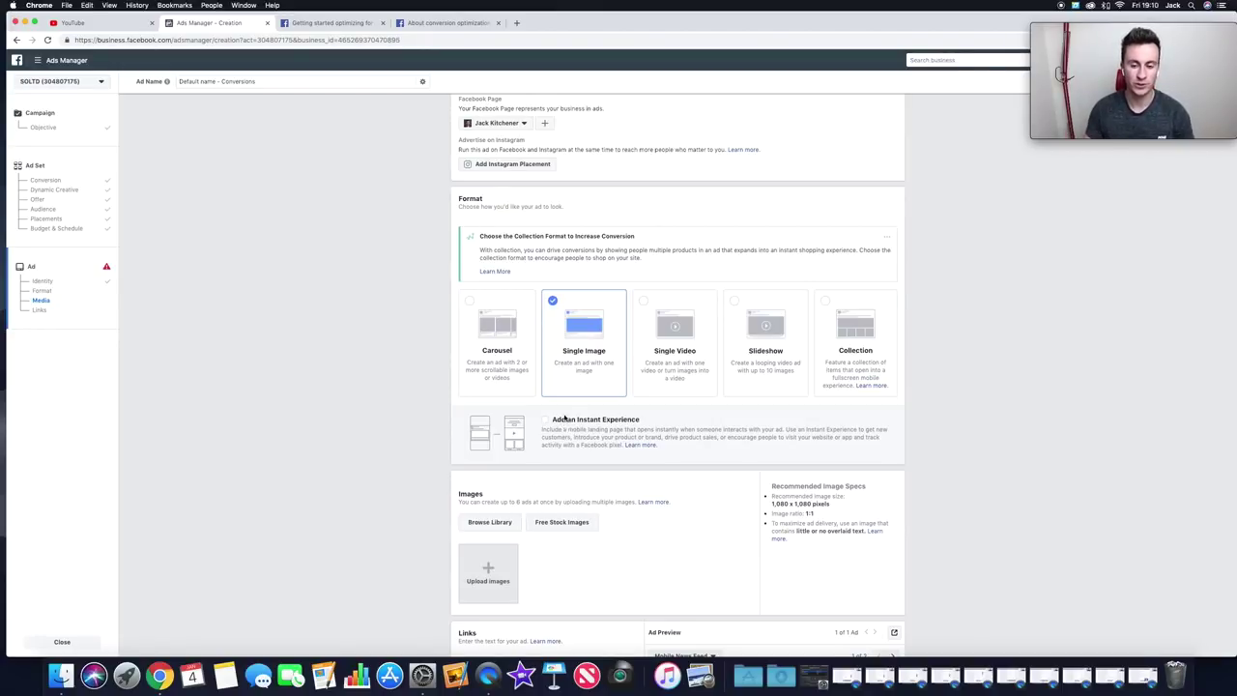
{"action": "left_click", "coordinate": [853, 334]}
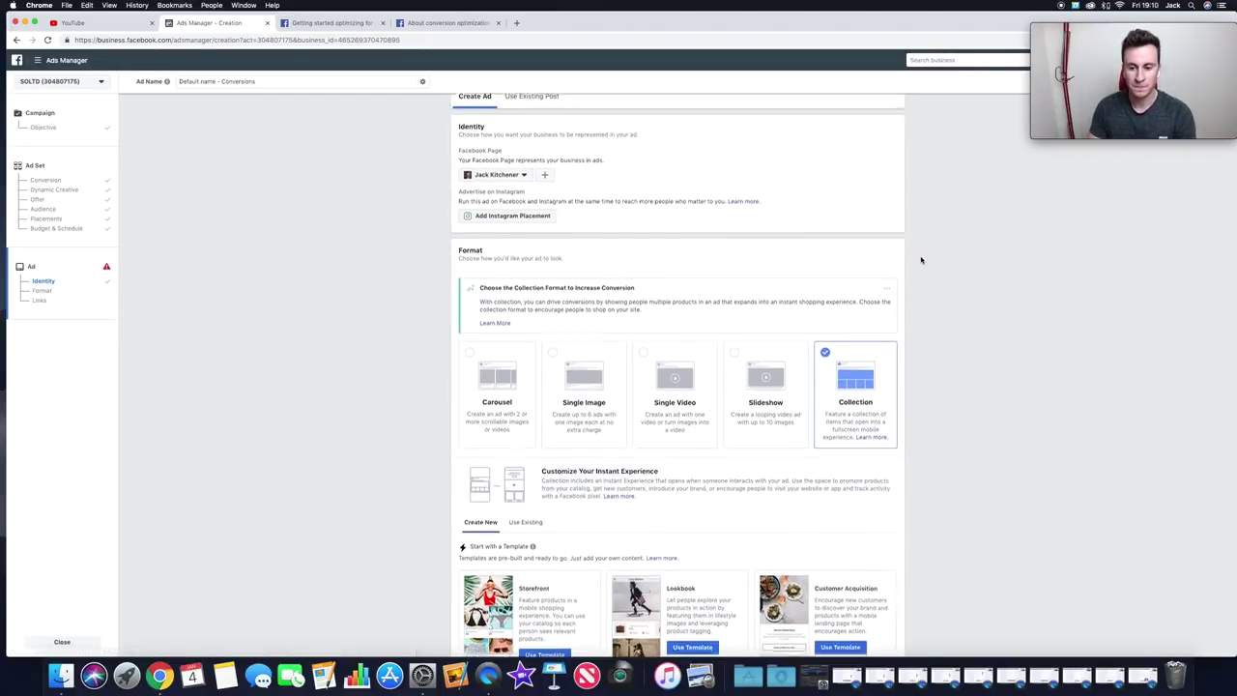
{"action": "scroll", "coordinate": [920, 270], "scroll_direction": "down", "scroll_amount": 1}
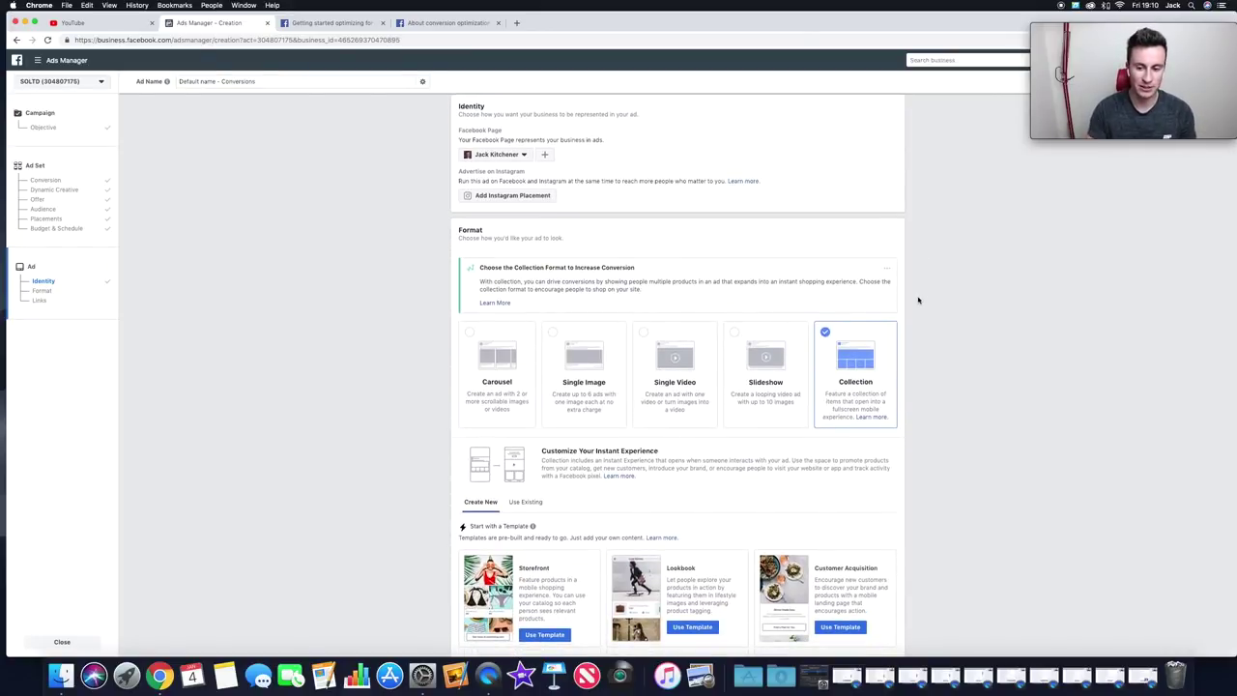
{"action": "scroll", "coordinate": [914, 332], "scroll_direction": "down", "scroll_amount": 2}
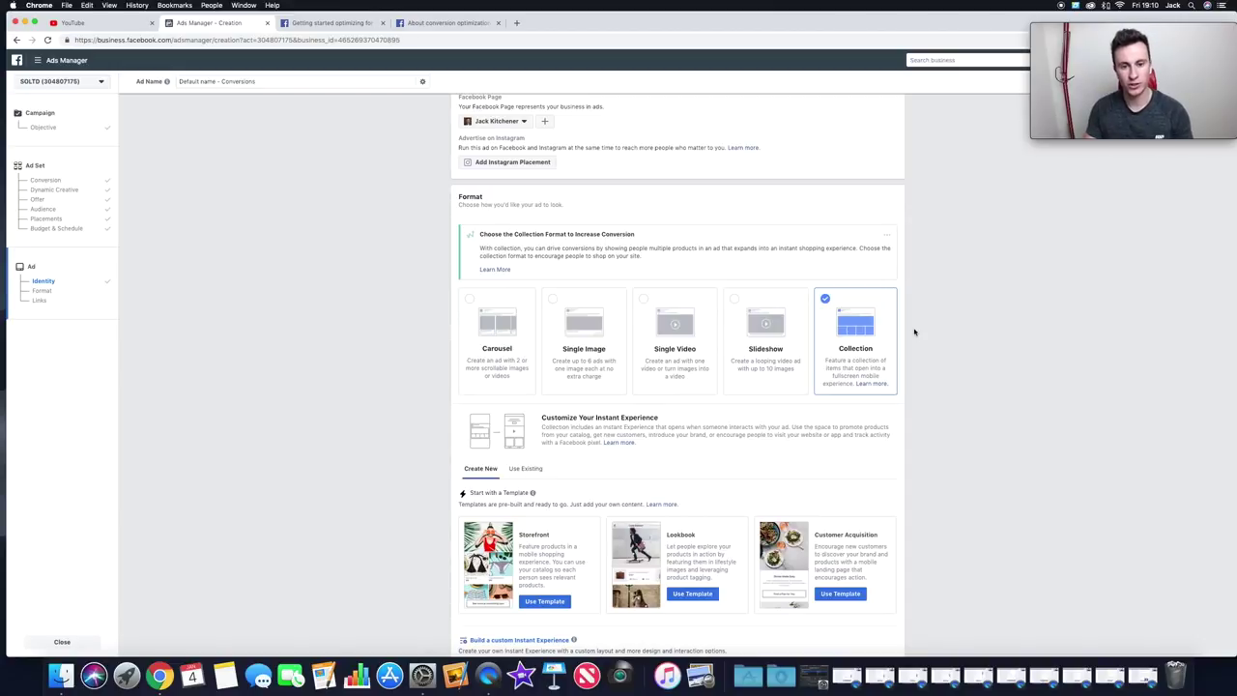
{"action": "scroll", "coordinate": [914, 332], "scroll_direction": "down", "scroll_amount": 3}
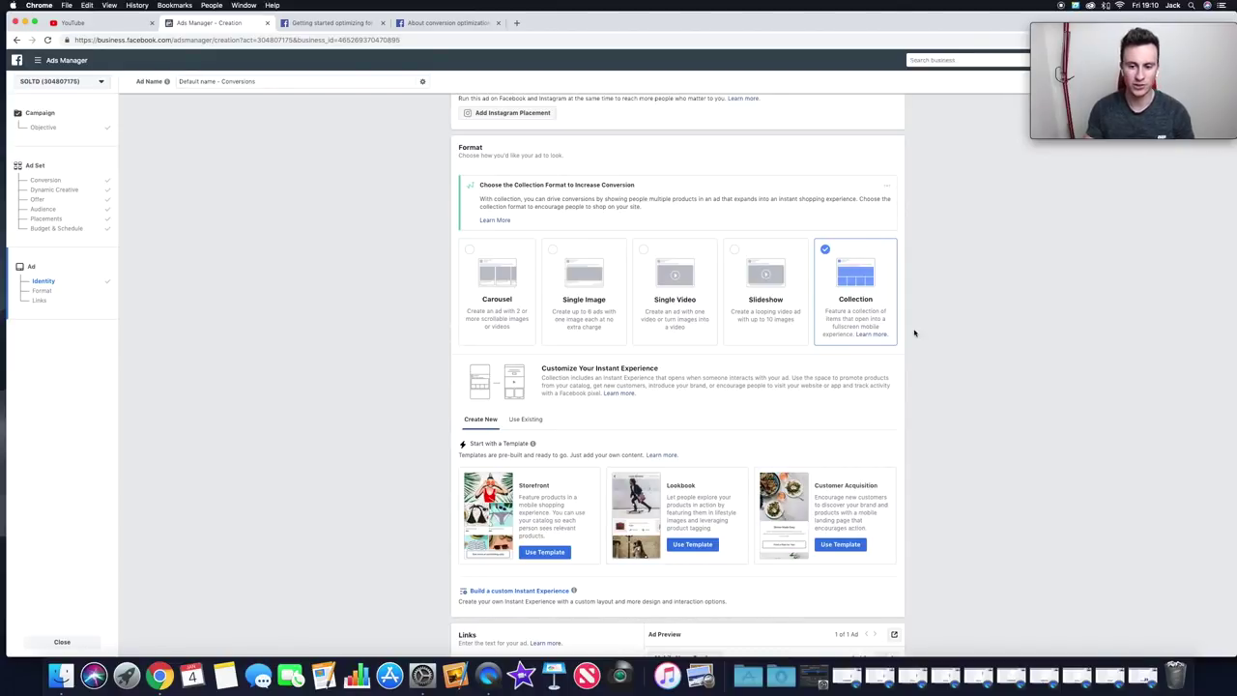
{"action": "scroll", "coordinate": [910, 284], "scroll_direction": "down", "scroll_amount": 2}
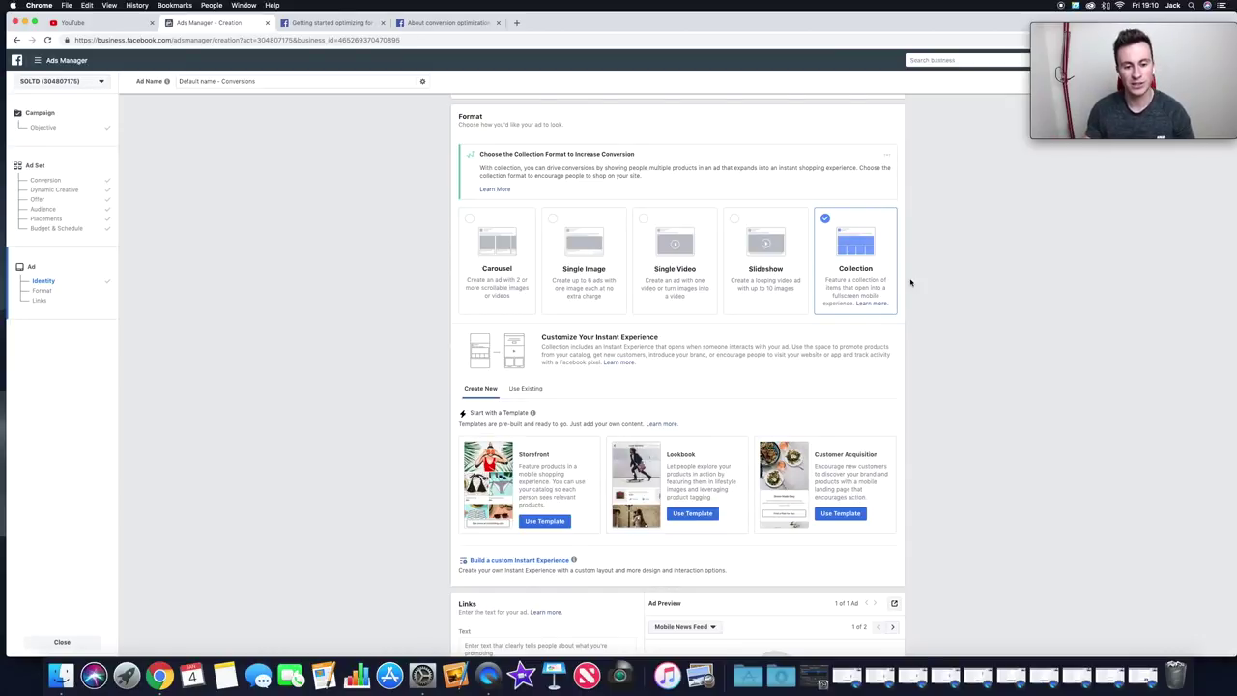
{"action": "scroll", "coordinate": [911, 282], "scroll_direction": "down", "scroll_amount": 1}
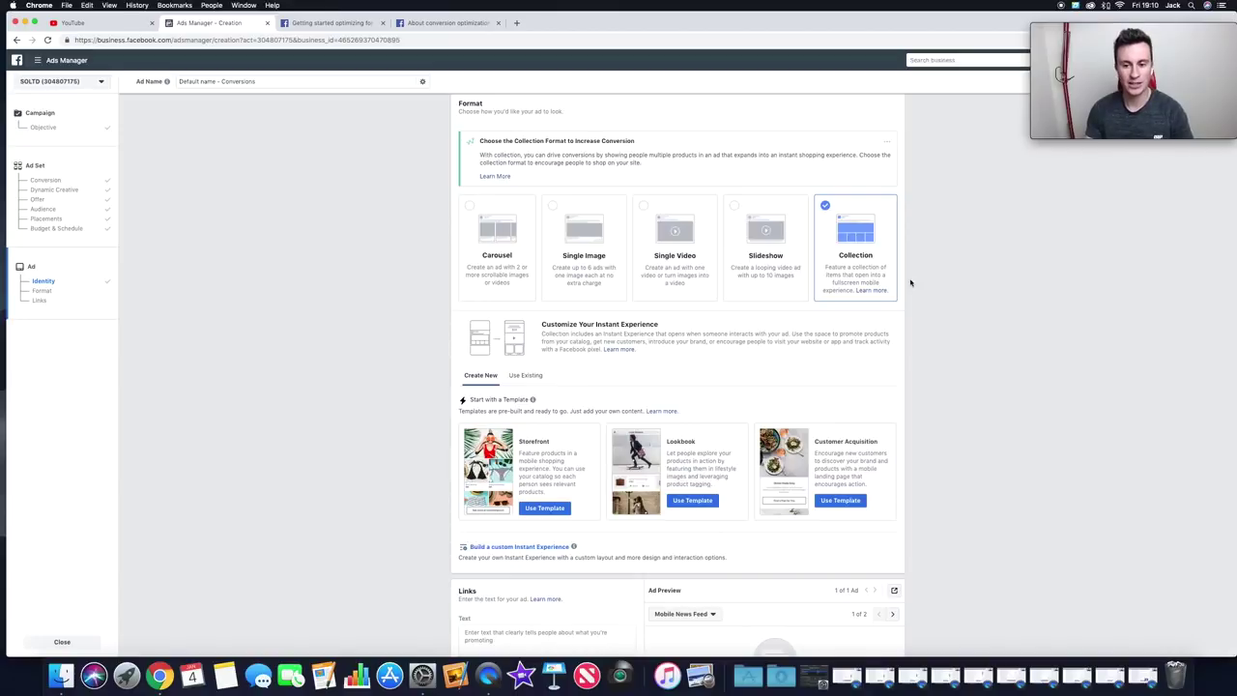
{"action": "scroll", "coordinate": [910, 282], "scroll_direction": "down", "scroll_amount": 5}
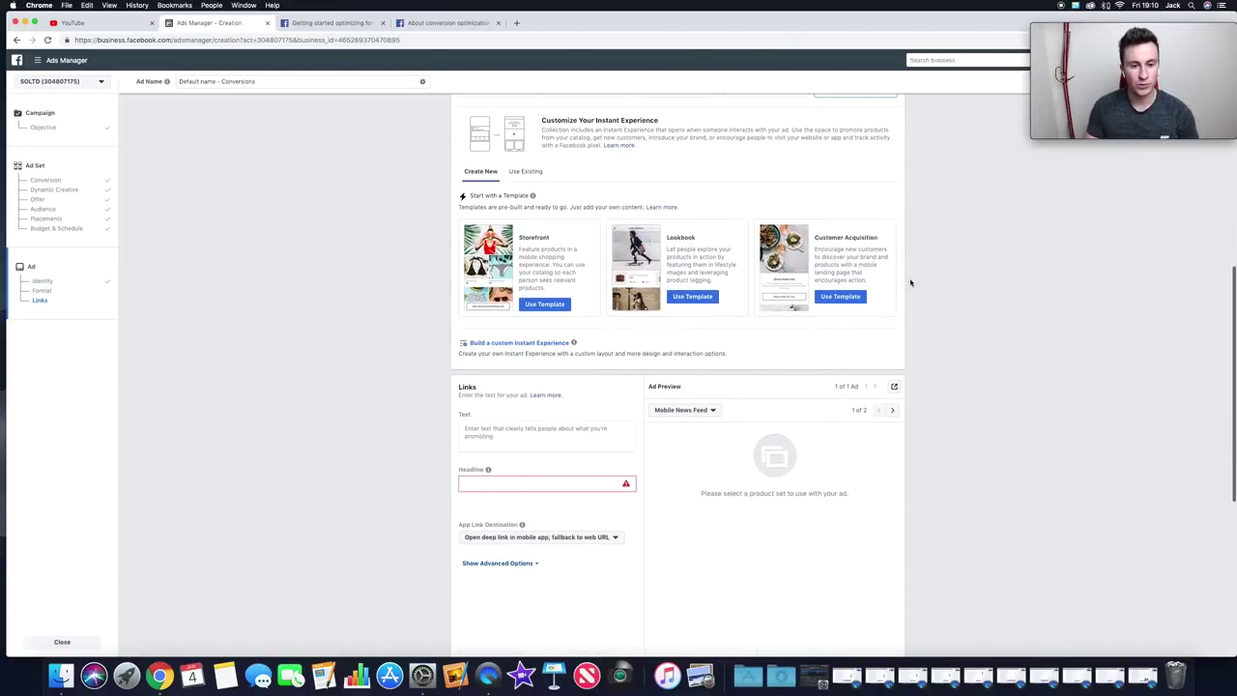
- Set the ad format to Single Video and review the video recommendations and specifications
{"action": "scroll", "coordinate": [910, 282], "scroll_direction": "up", "scroll_amount": 5}
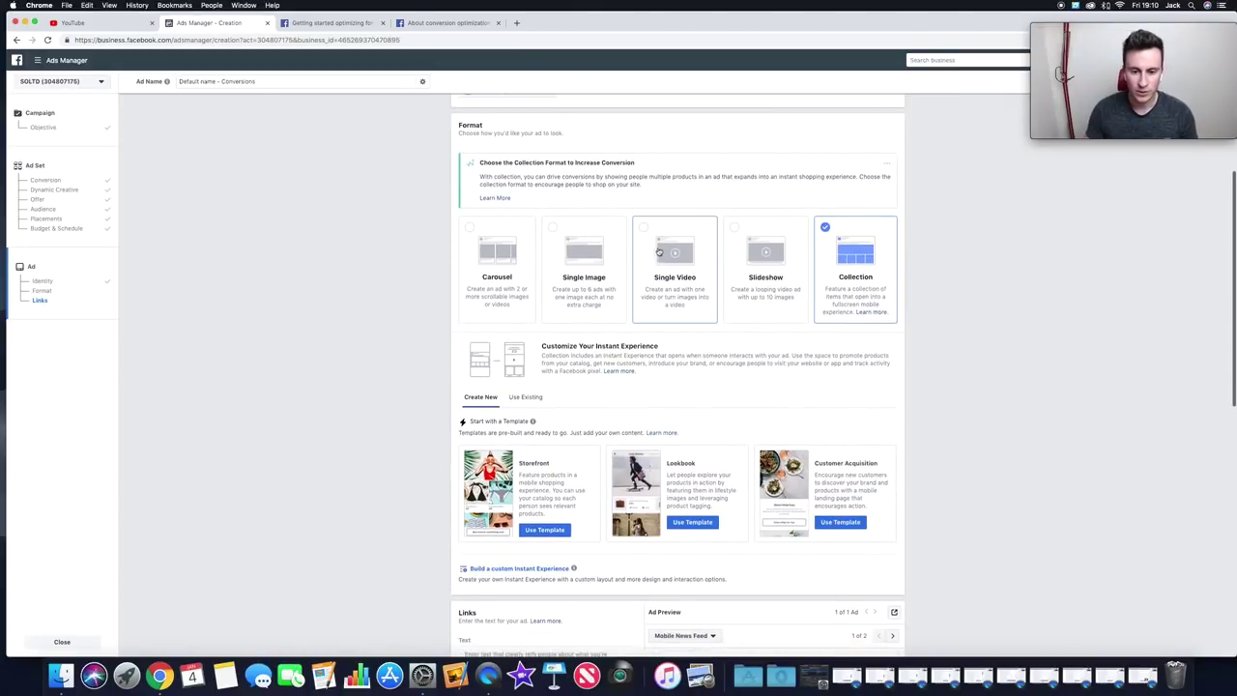
{"action": "left_click", "coordinate": [643, 229]}
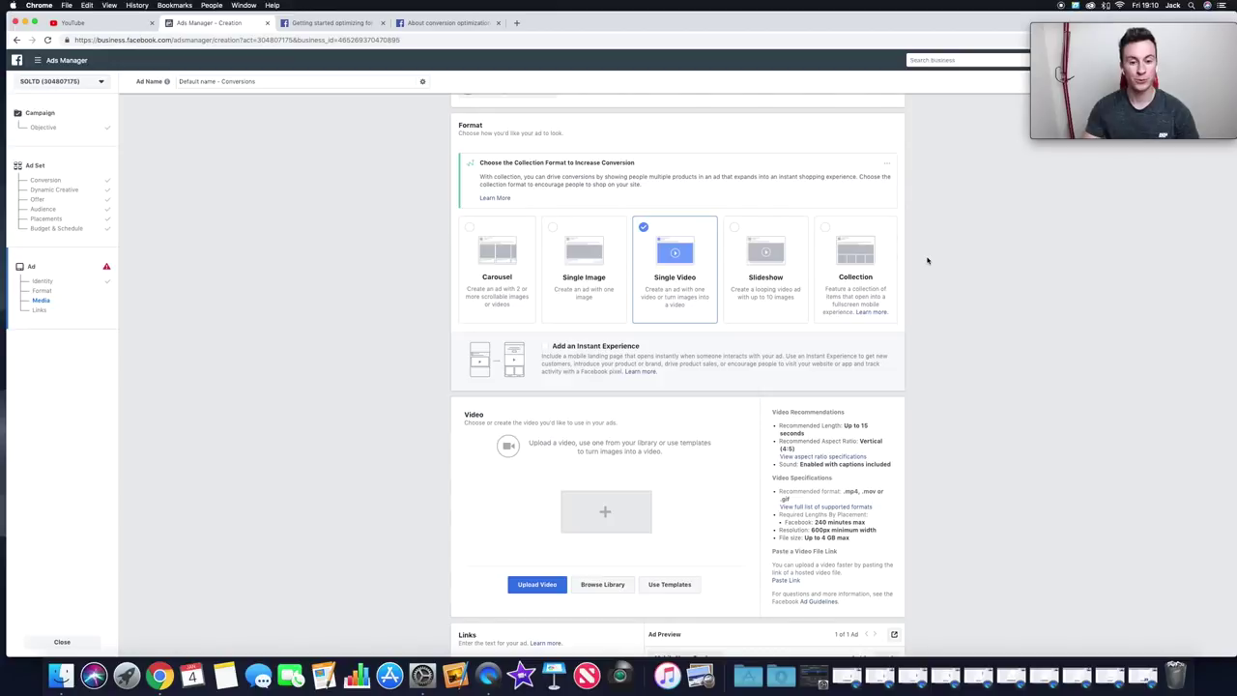
{"action": "scroll", "coordinate": [926, 260], "scroll_direction": "down", "scroll_amount": 5}
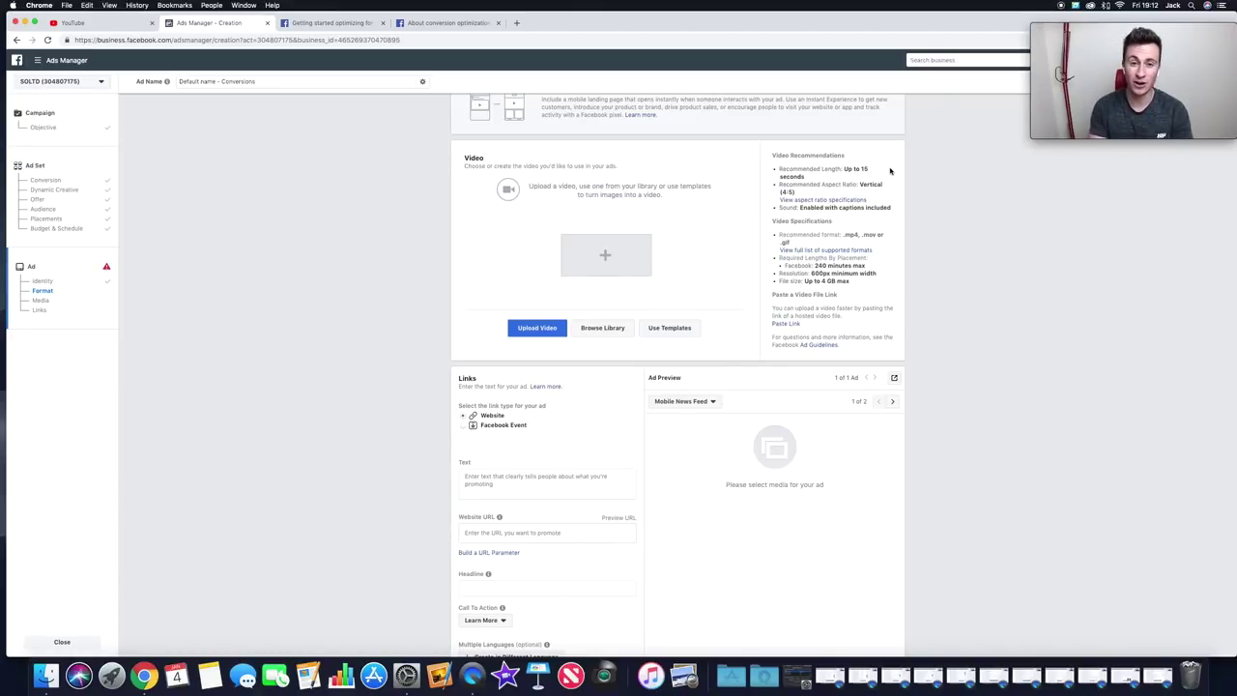
{"action": "scroll", "coordinate": [890, 181], "scroll_direction": "down", "scroll_amount": 2}
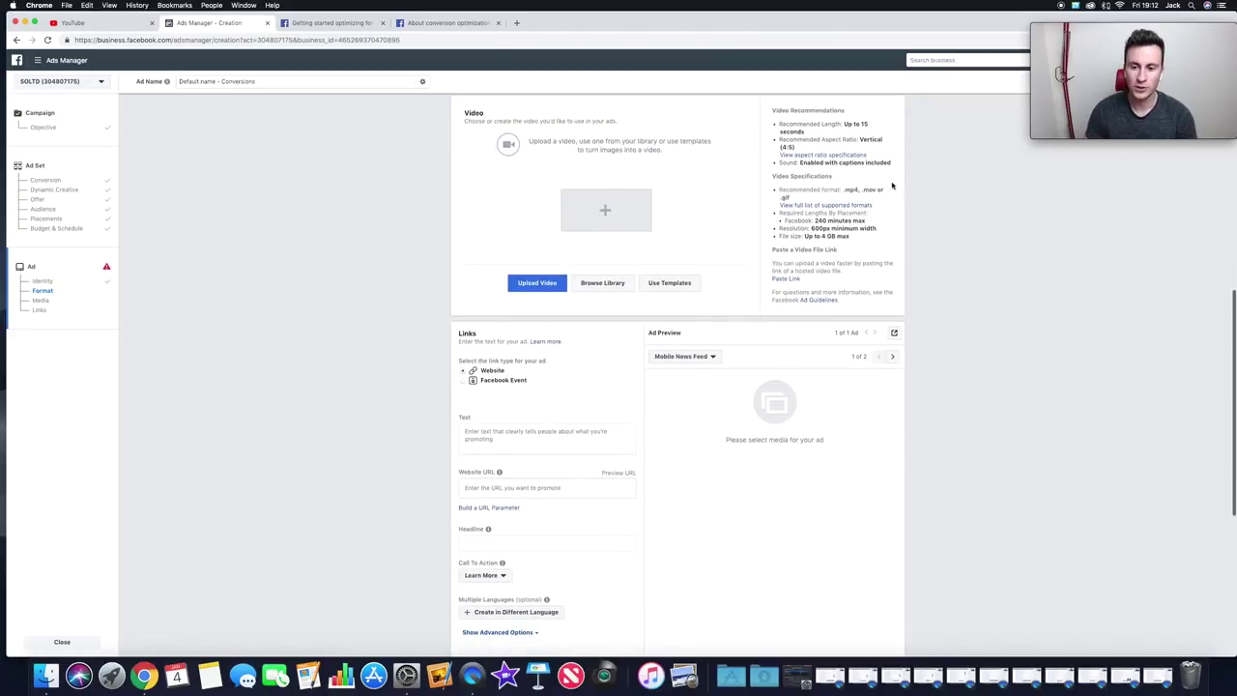
{"action": "scroll", "coordinate": [908, 221], "scroll_direction": "down", "scroll_amount": 1}
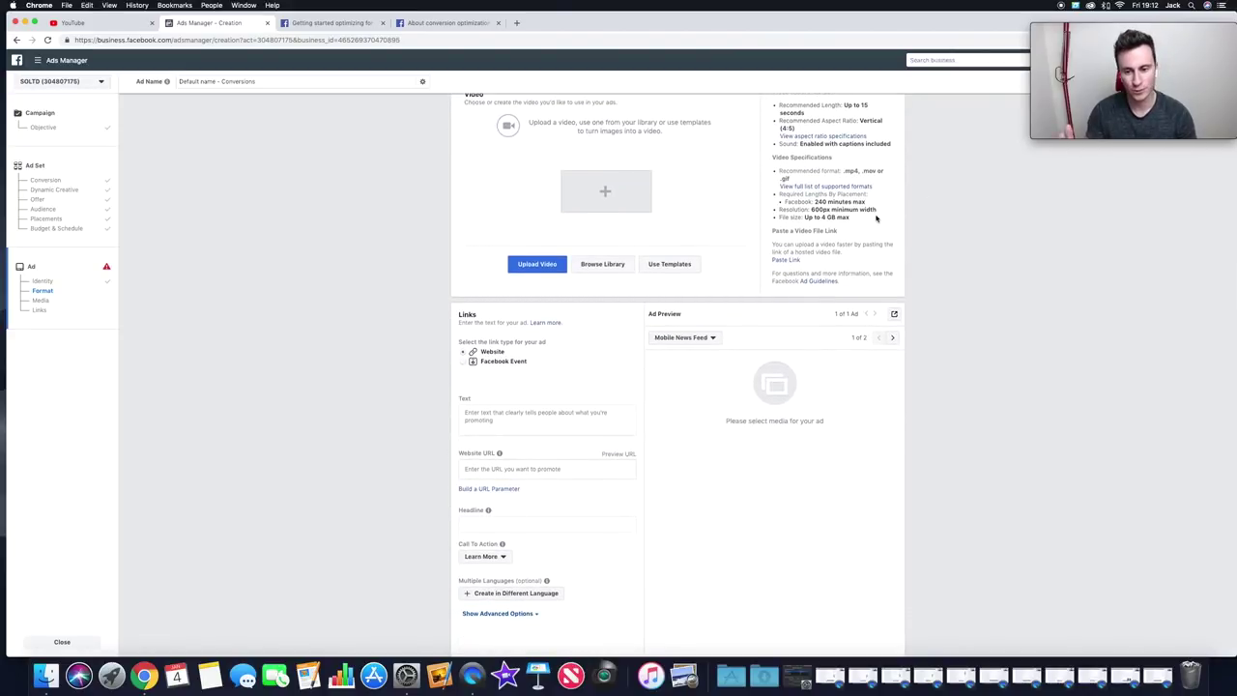
{"action": "scroll", "coordinate": [898, 205], "scroll_direction": "down", "scroll_amount": 1}
{"action": "scroll", "coordinate": [898, 205], "scroll_direction": "up", "scroll_amount": 3}
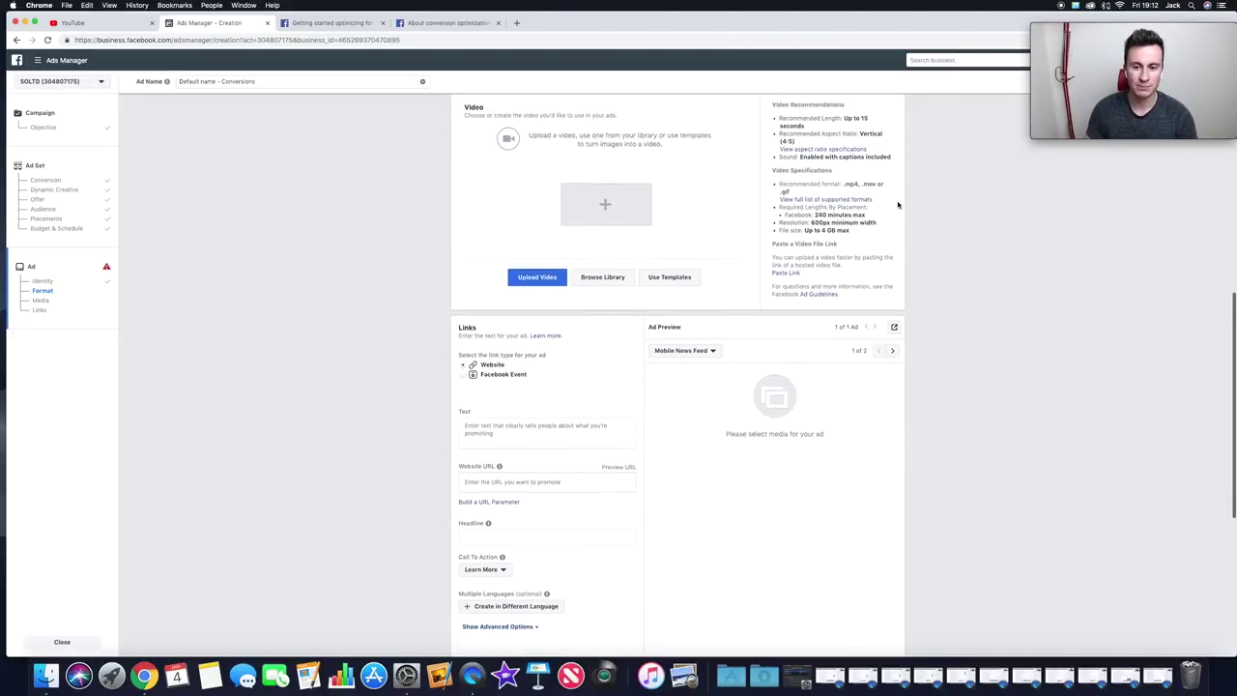
{"action": "scroll", "coordinate": [898, 205], "scroll_direction": "down", "scroll_amount": 1}
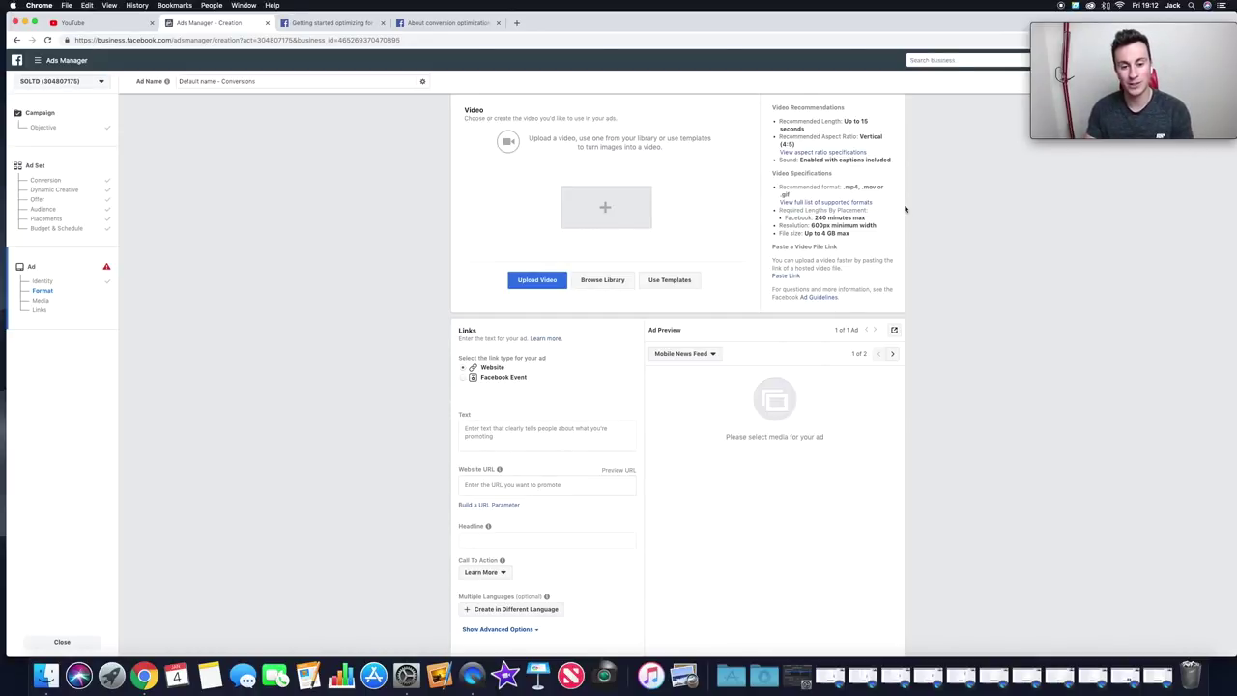
- Begin the ad's main text with the line "Do you walk your dog in the dark?" followed by a line break
{"action": "scroll", "coordinate": [906, 212], "scroll_direction": "down", "scroll_amount": 3}
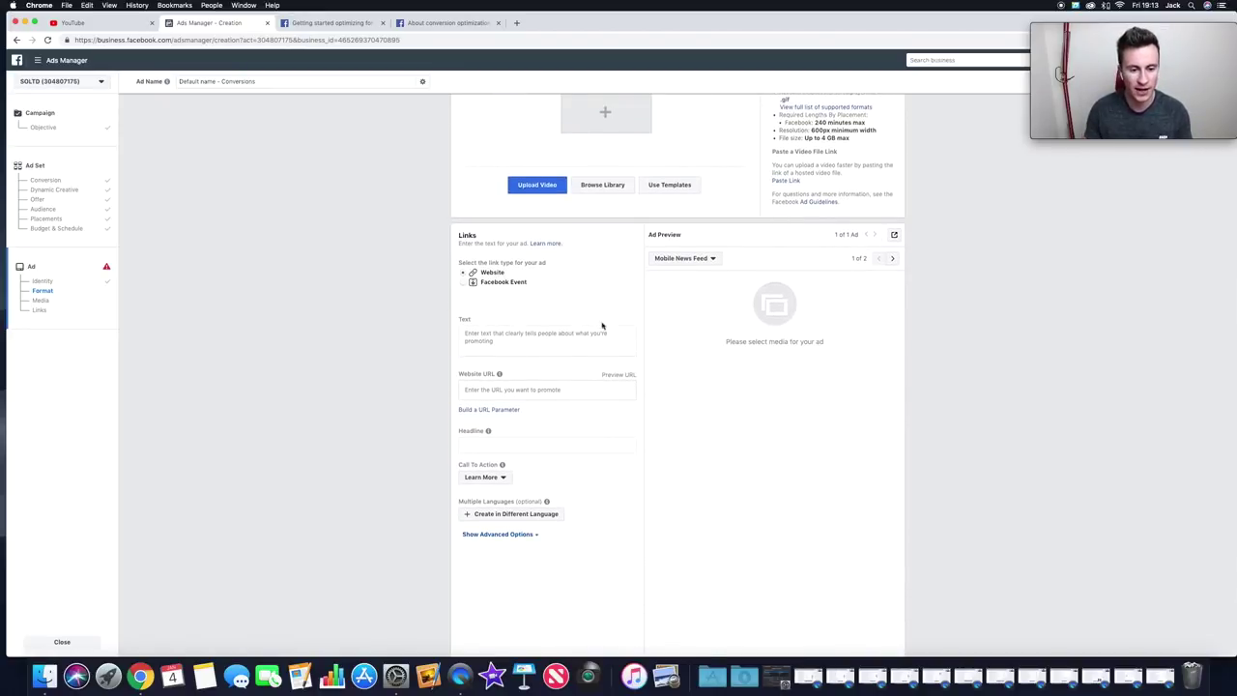
{"action": "left_click", "coordinate": [512, 342]}
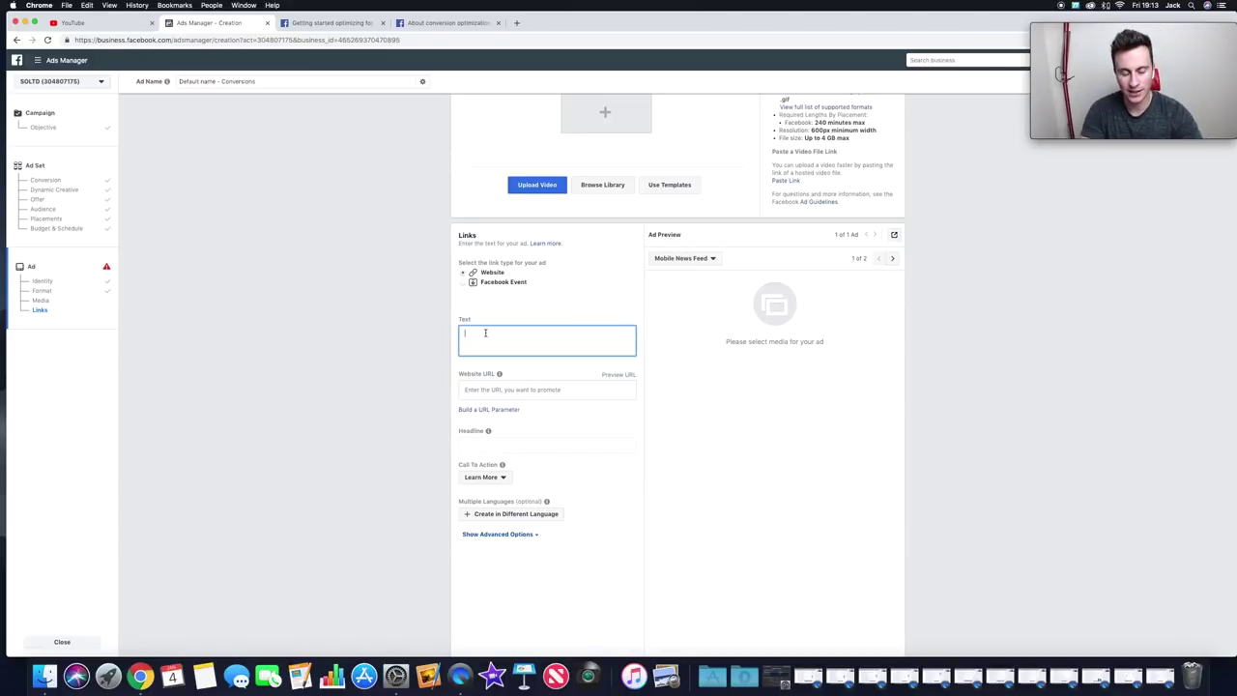
{"action": "type", "text": "D"}
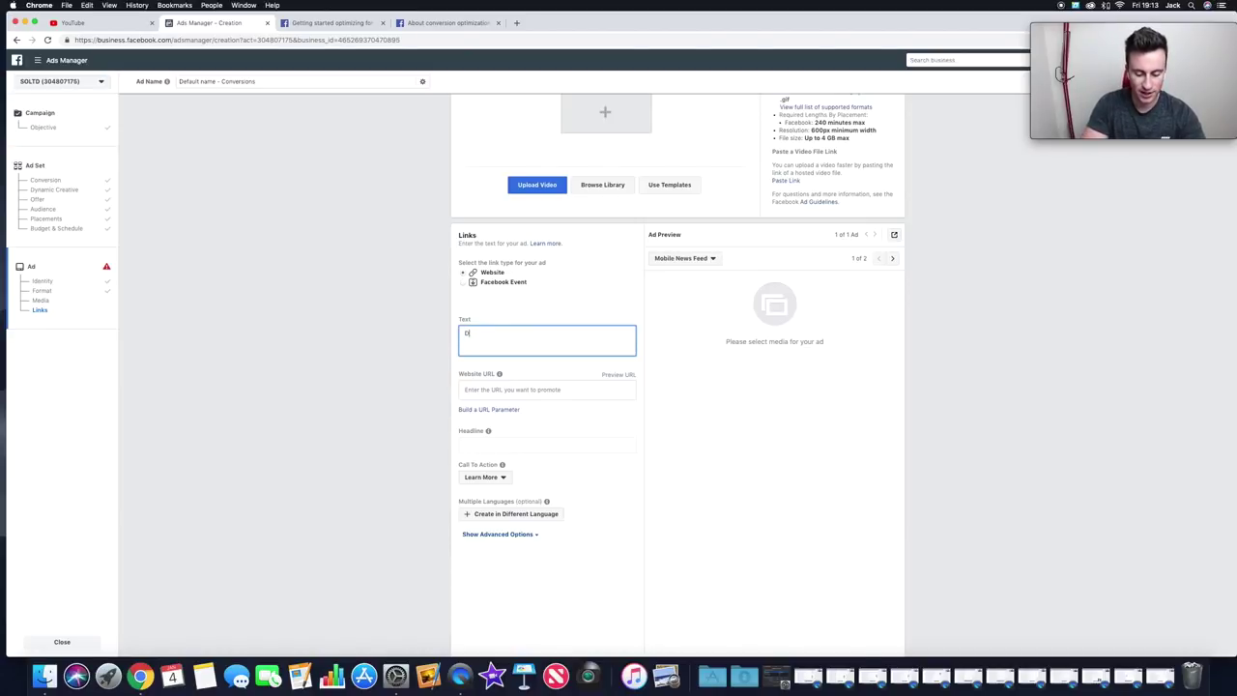
{"action": "type", "text": "o you walk your dog"}
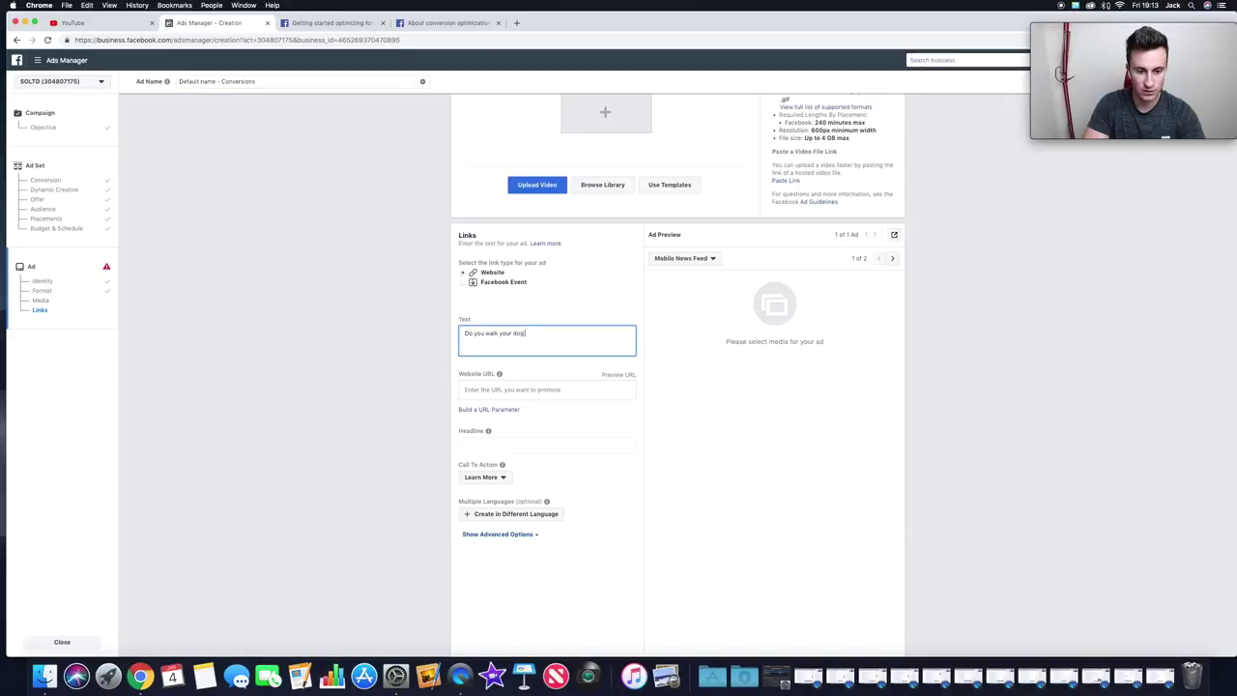
{"action": "type", "text": " in the dar"}
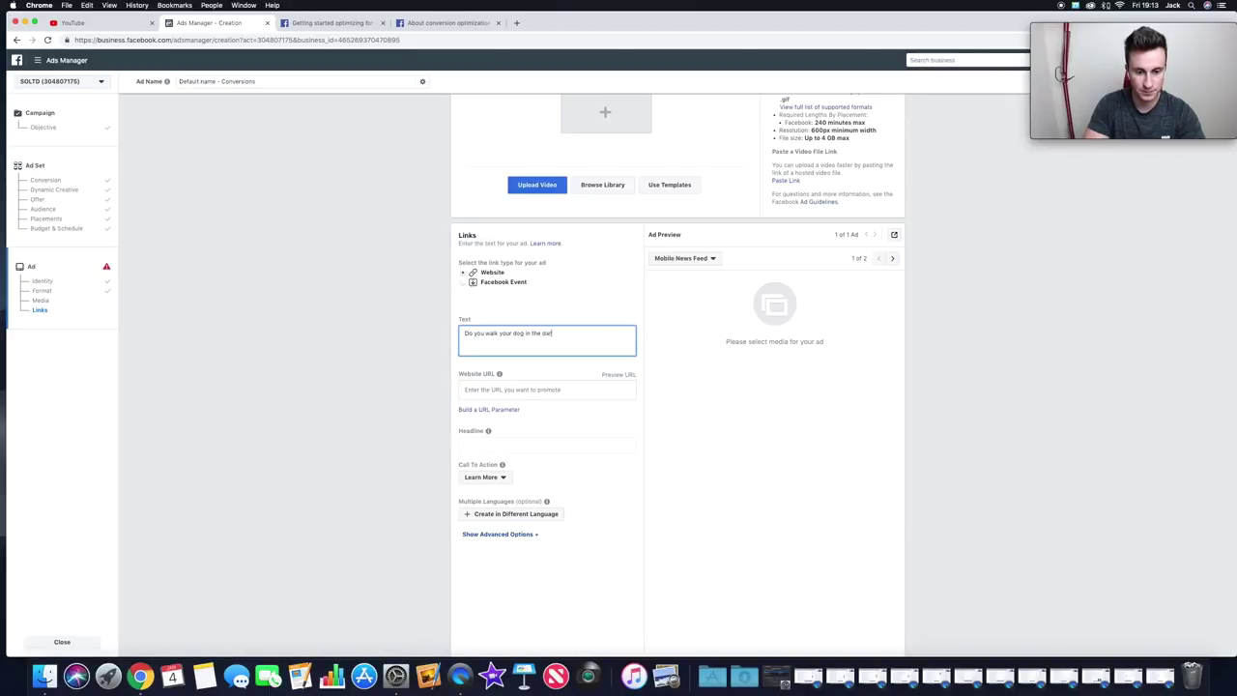
{"action": "key", "text": "Return"}
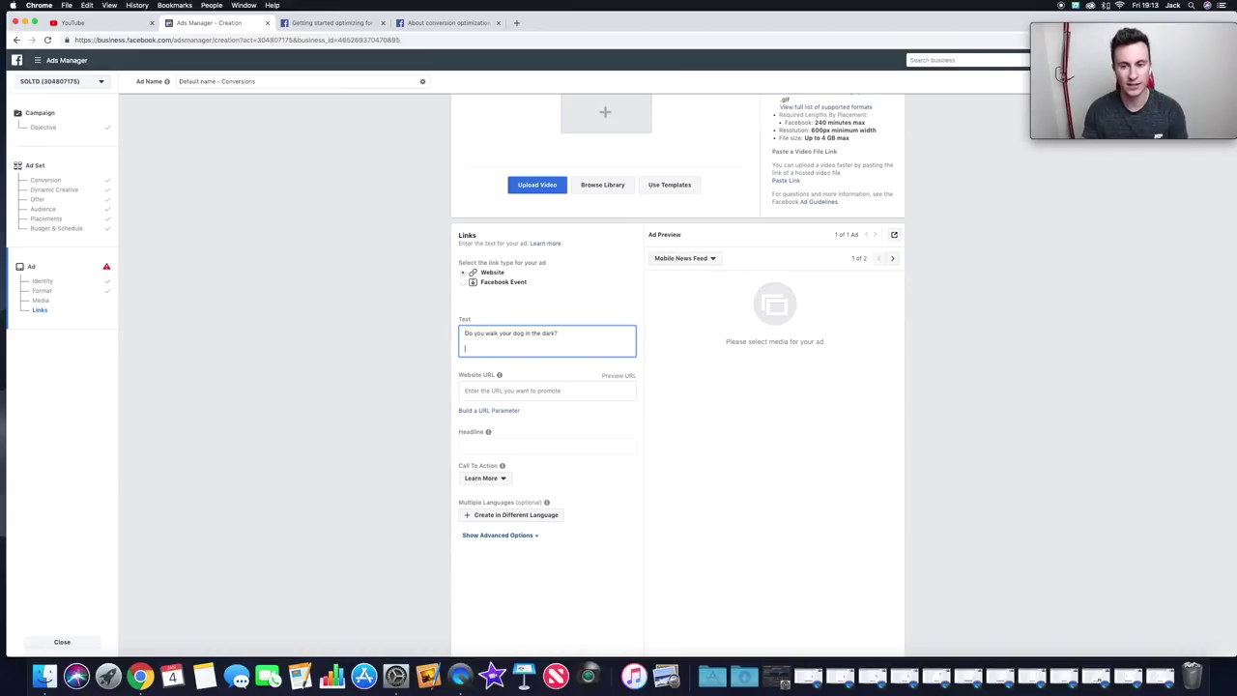
- Switch the ad format to Single Image and add the chalkboard picture reading Entrepreneur as the ad's image
{"action": "left_click", "coordinate": [942, 283]}
{"action": "scroll", "coordinate": [942, 283], "scroll_direction": "up", "scroll_amount": 8}
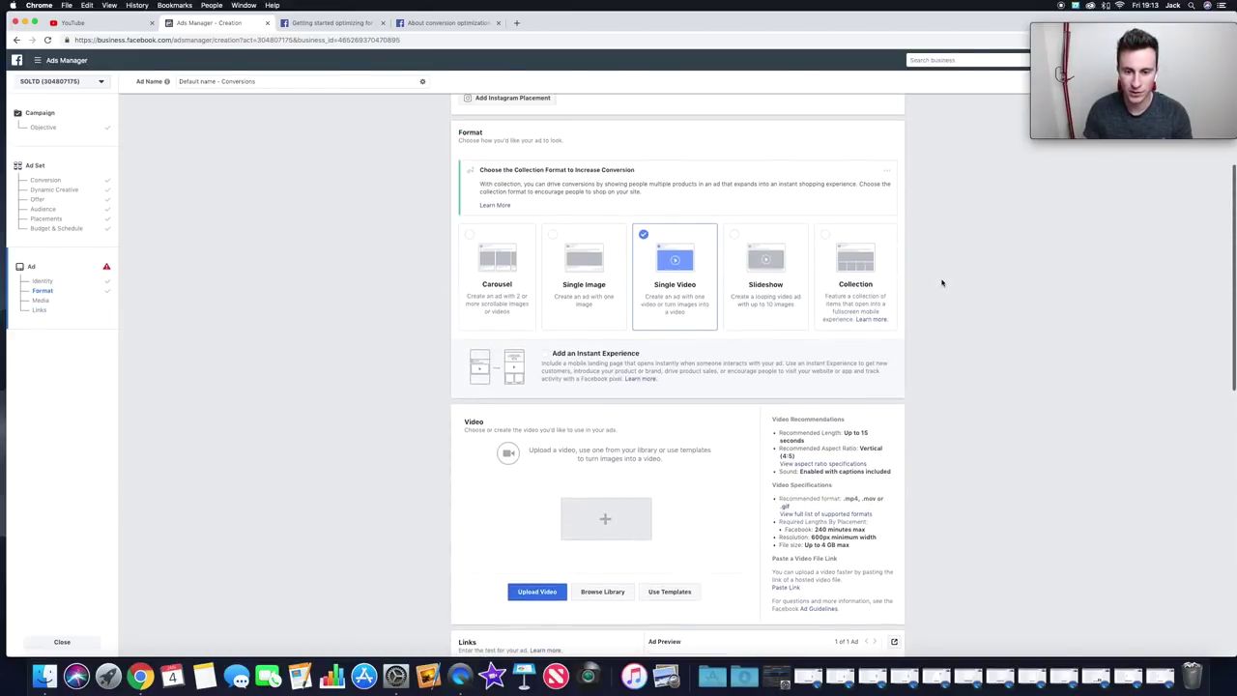
{"action": "left_click", "coordinate": [553, 237]}
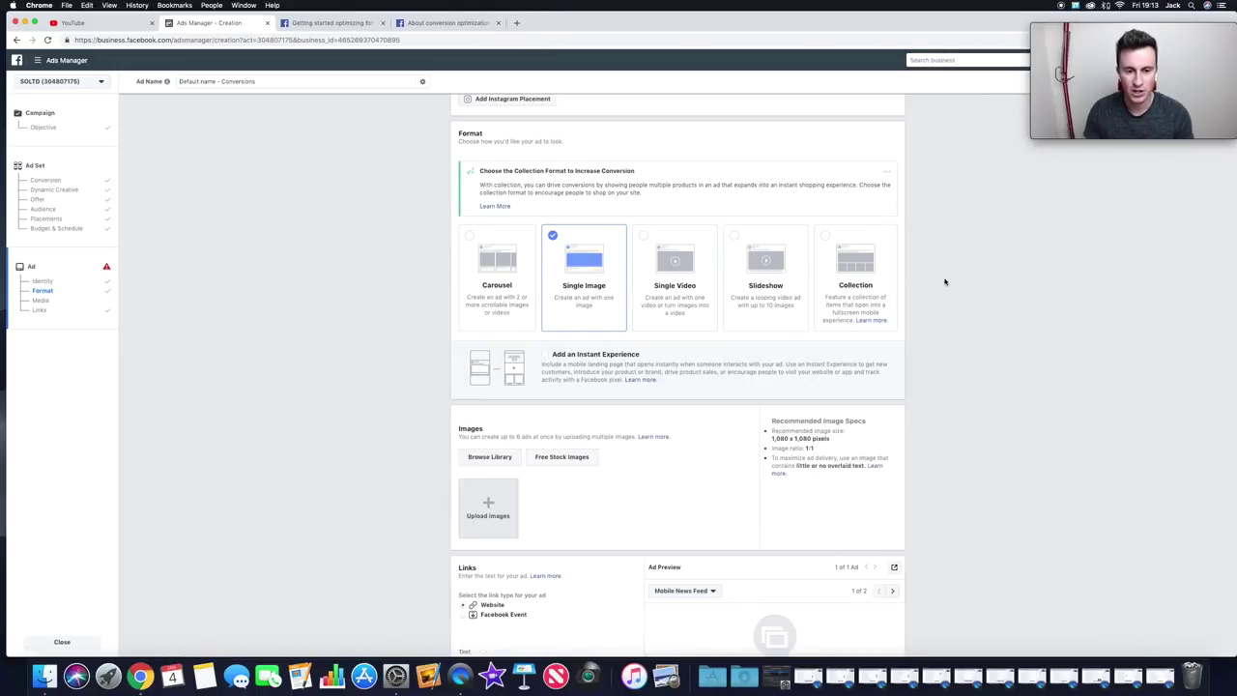
{"action": "scroll", "coordinate": [945, 295], "scroll_direction": "down", "scroll_amount": 4}
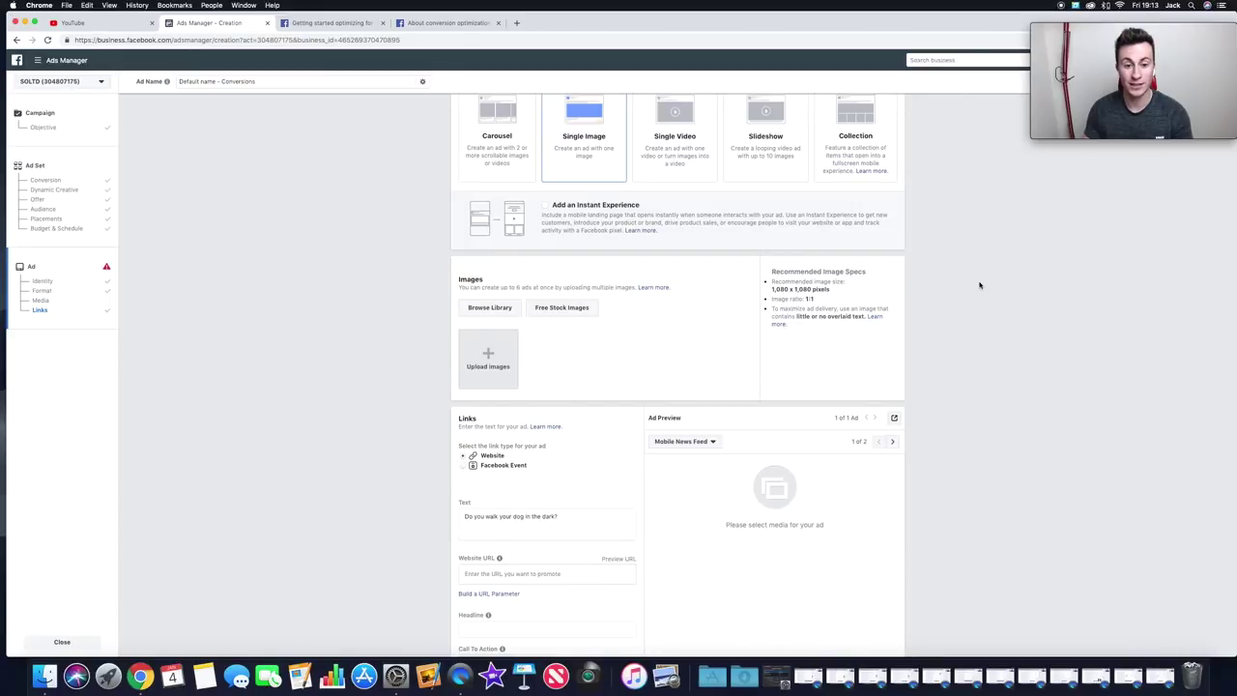
{"action": "scroll", "coordinate": [977, 282], "scroll_direction": "up", "scroll_amount": 2}
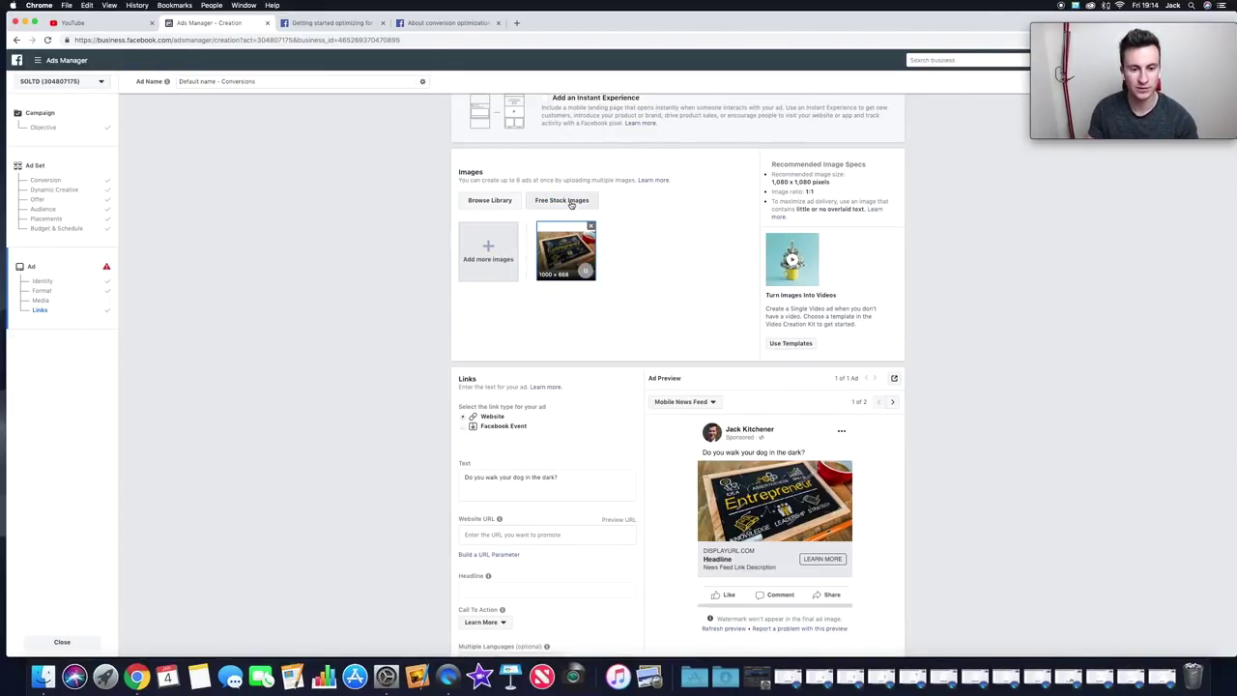
{"action": "scroll", "coordinate": [897, 225], "scroll_direction": "down", "scroll_amount": 1}
{"action": "scroll", "coordinate": [914, 199], "scroll_direction": "up", "scroll_amount": 3}
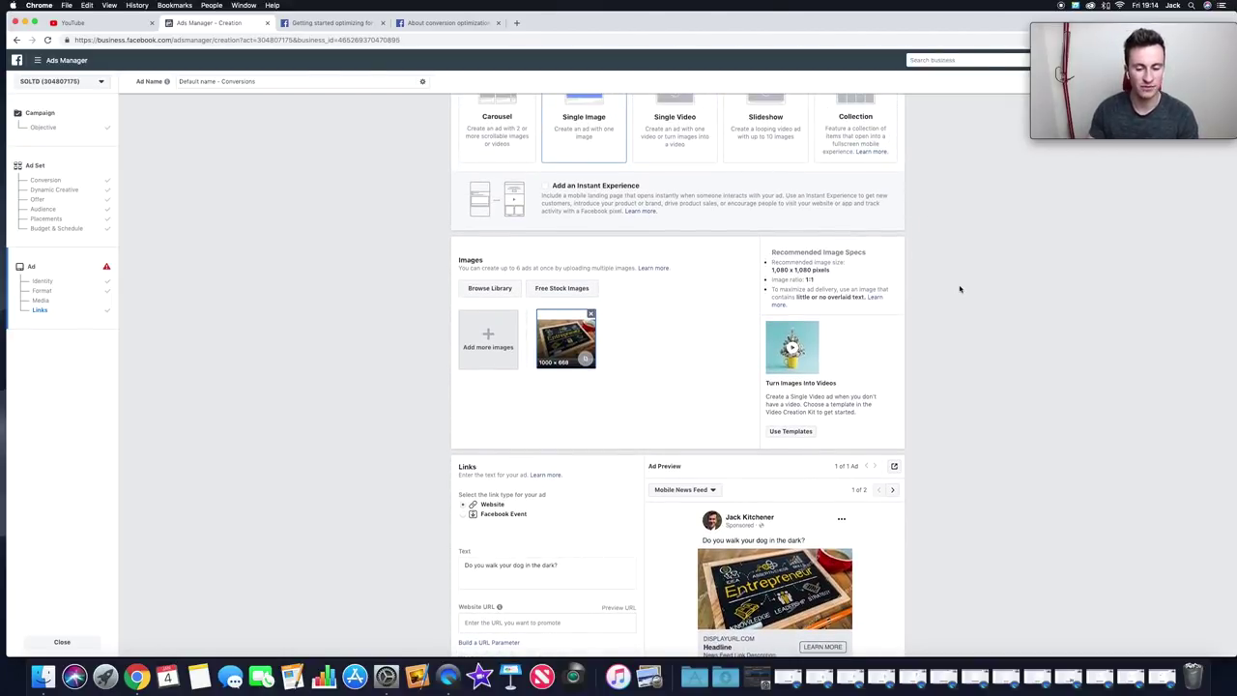
{"action": "scroll", "coordinate": [961, 286], "scroll_direction": "up", "scroll_amount": 3}
{"action": "scroll", "coordinate": [963, 290], "scroll_direction": "down", "scroll_amount": 8}
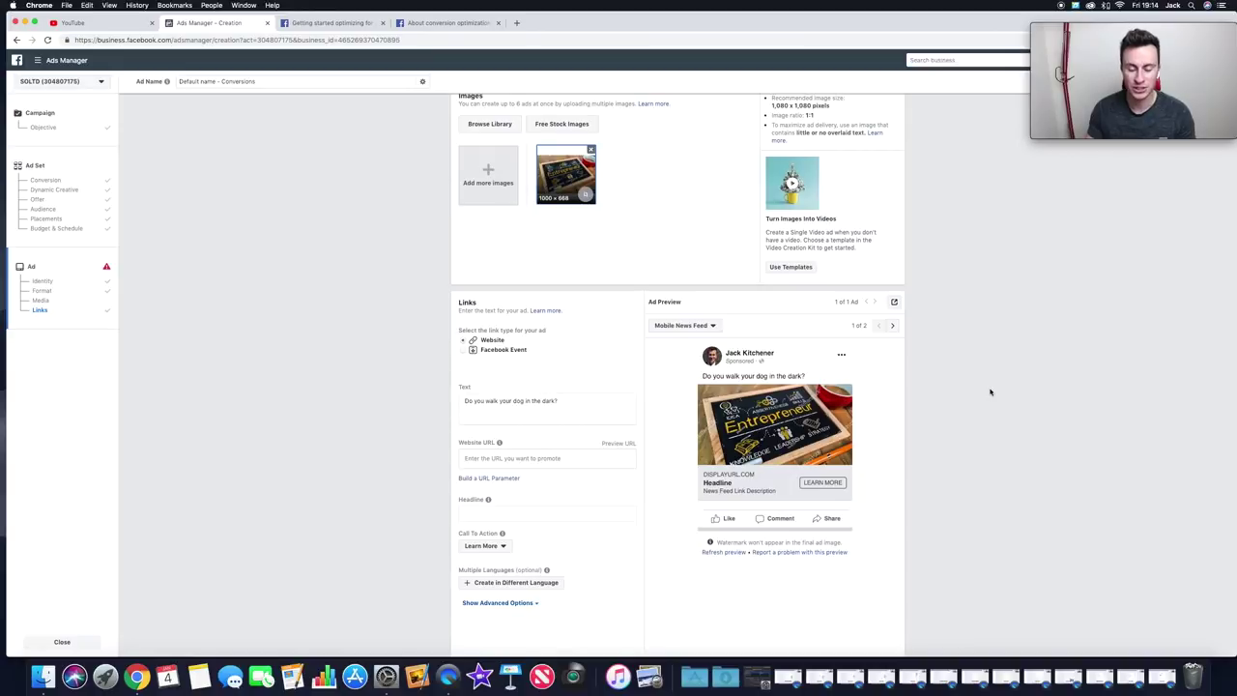
- Continue the ad text with "Keep your dog safe from traffic with this LED Dog Collar" and, after a blank line, "Get Yours Here ->"
{"action": "scroll", "coordinate": [391, 368], "scroll_direction": "down", "scroll_amount": 1}
{"action": "left_click", "coordinate": [563, 362]}
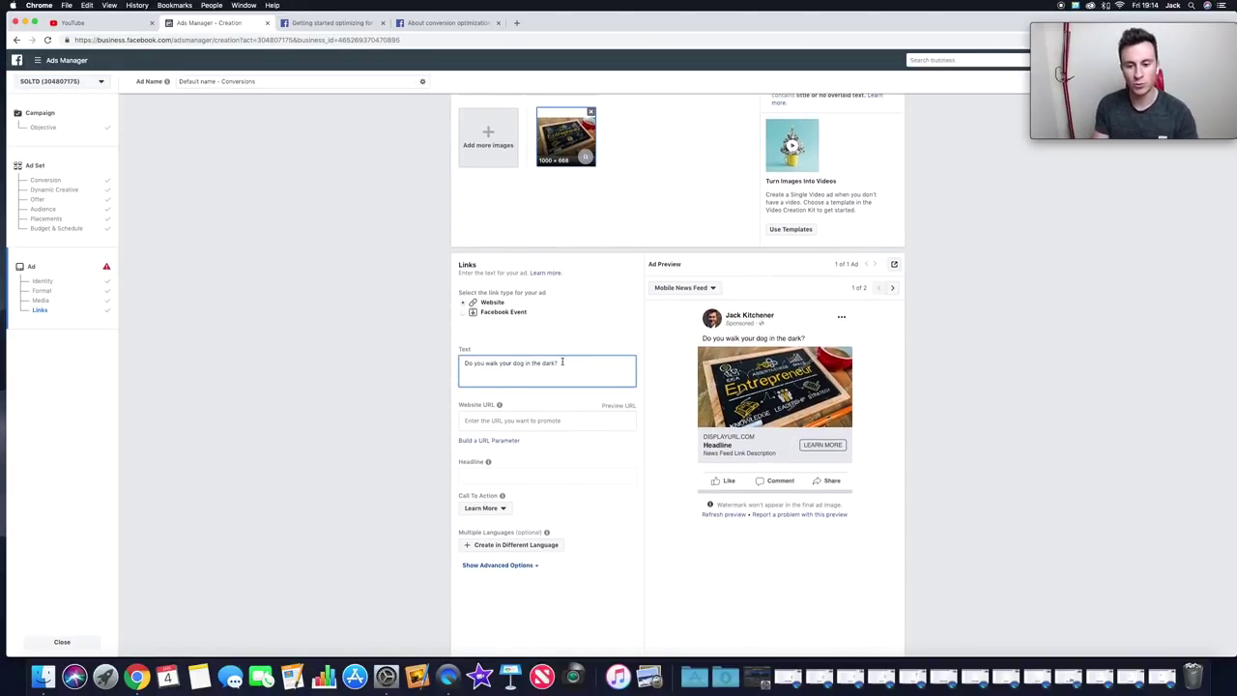
{"action": "type", "text": "Keep your dog safe"}
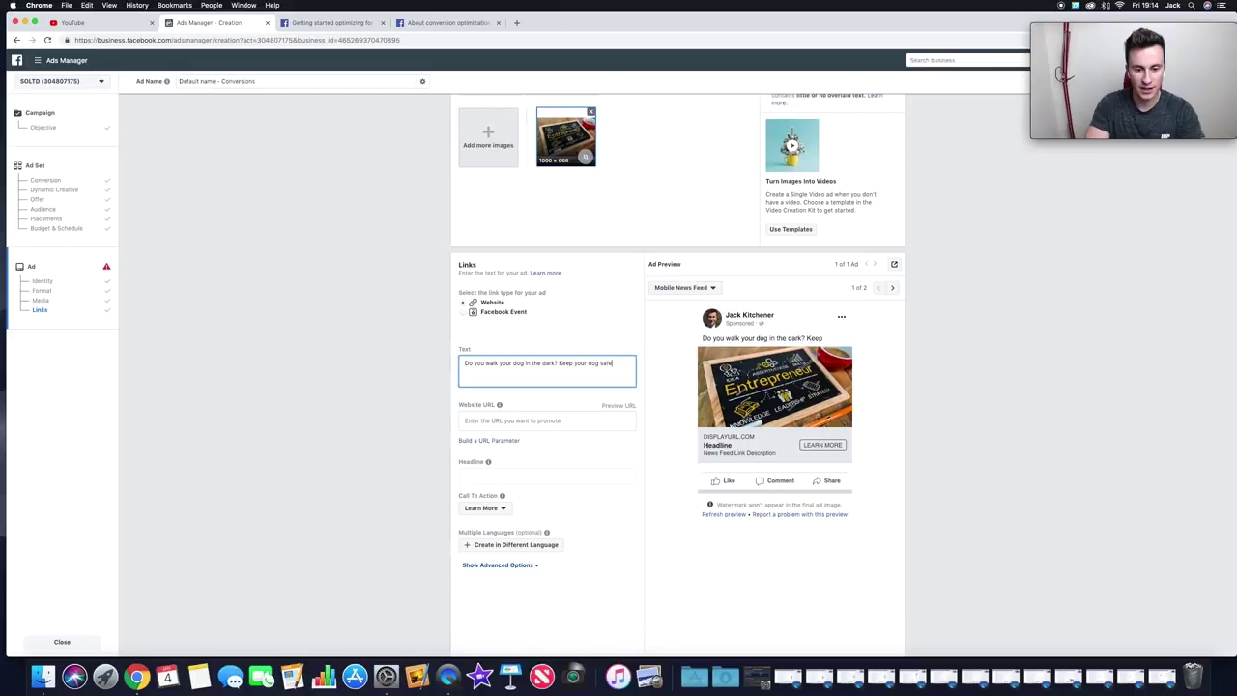
{"action": "type", "text": " fr"}
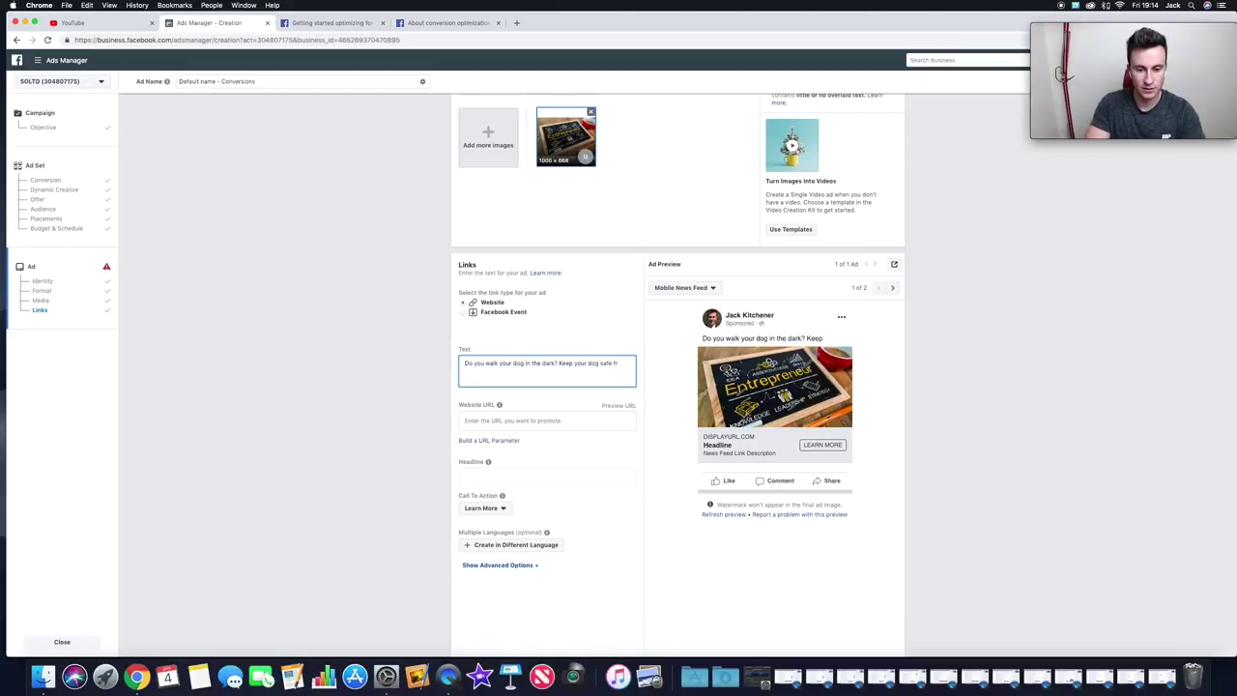
{"action": "type", "text": "om traffic with this LED Dog Collar"}
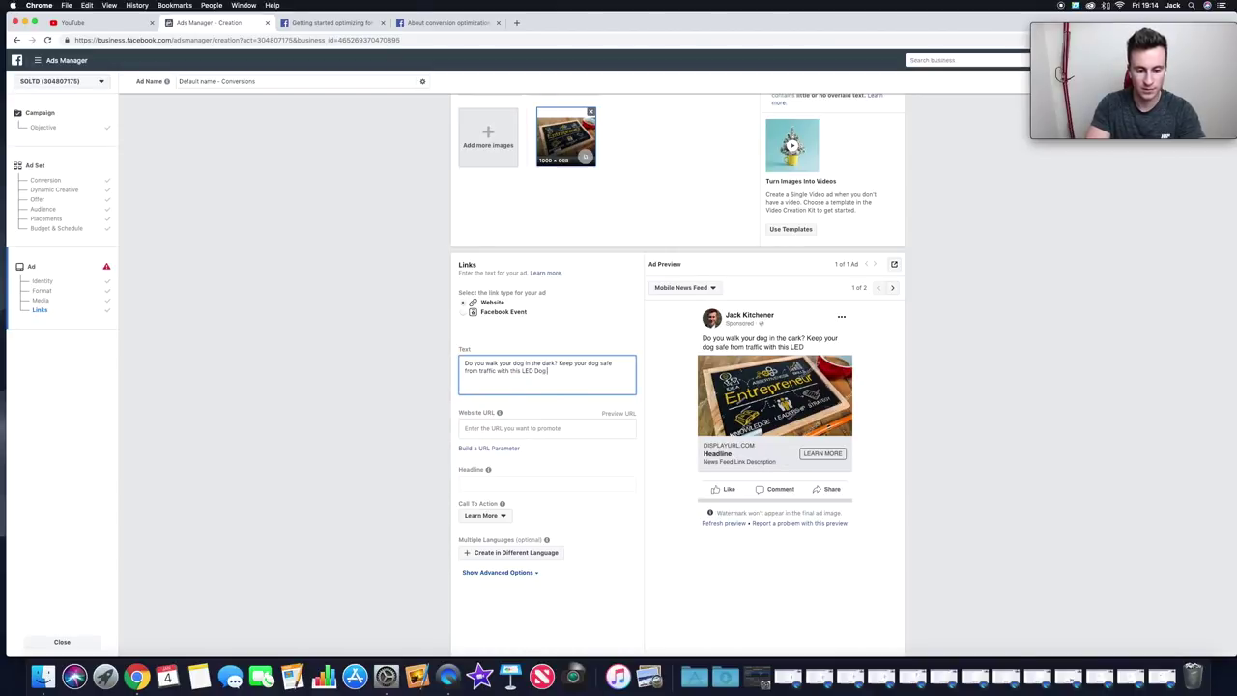
{"action": "key", "text": "Return"}
{"action": "key", "text": "Return"}
{"action": "type", "text": "Get Yours Here"}
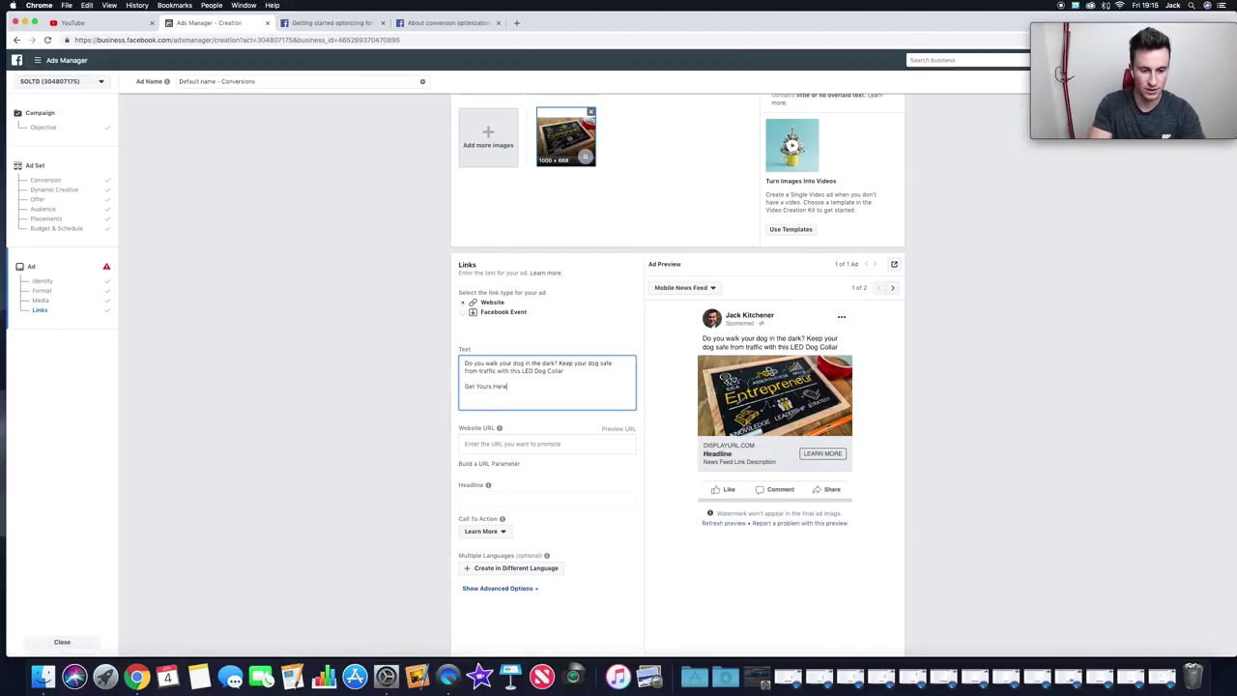
{"action": "type", "text": " ->"}
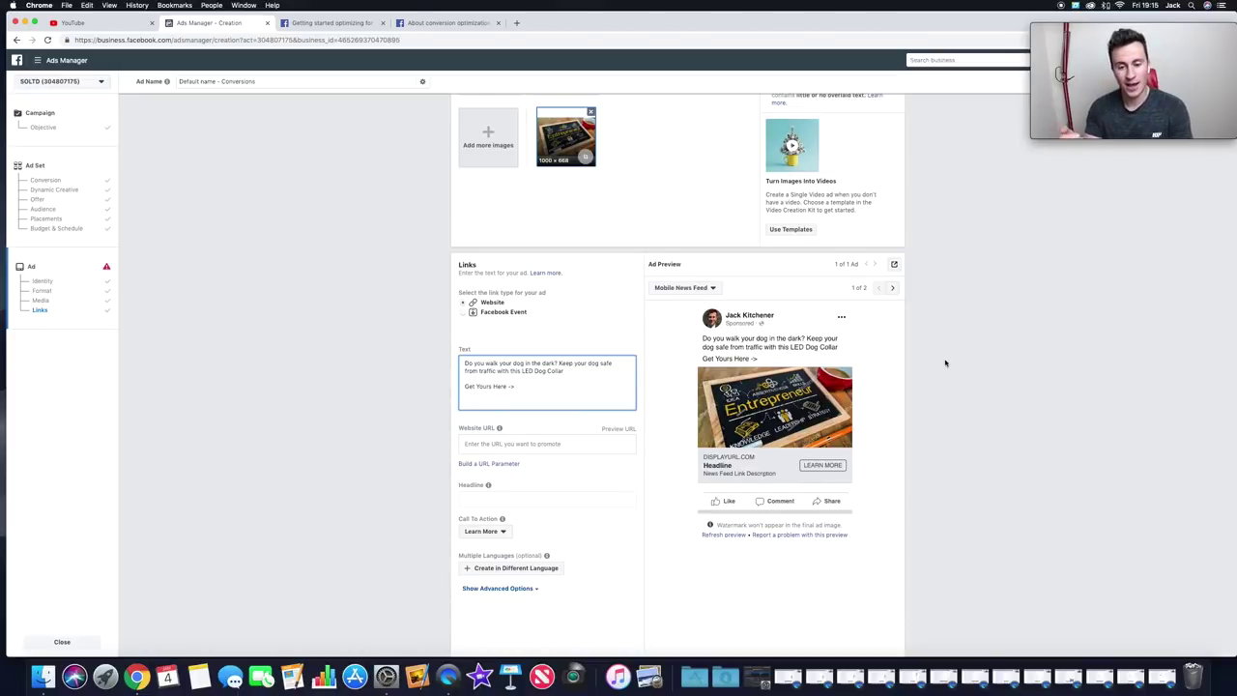
- Leave the website URL empty and enter "PAYPAL WELCOME" as the ad's headline
{"action": "left_click", "coordinate": [567, 443]}
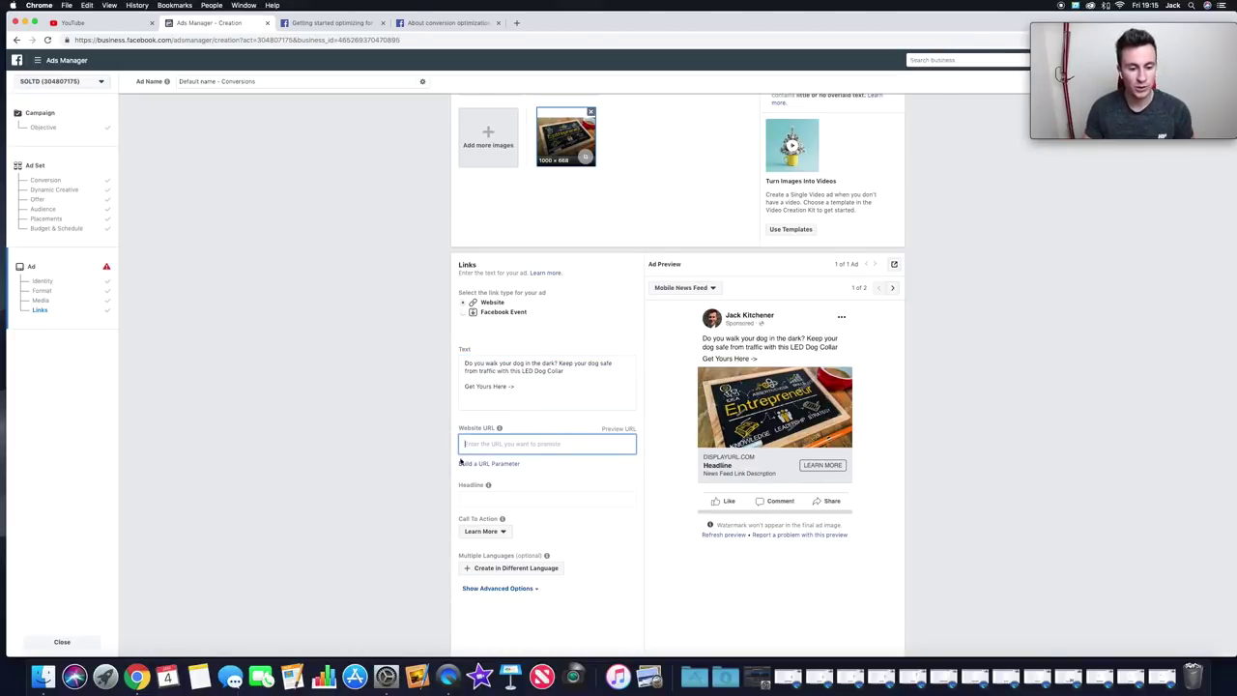
{"action": "scroll", "coordinate": [360, 389], "scroll_direction": "down", "scroll_amount": 1}
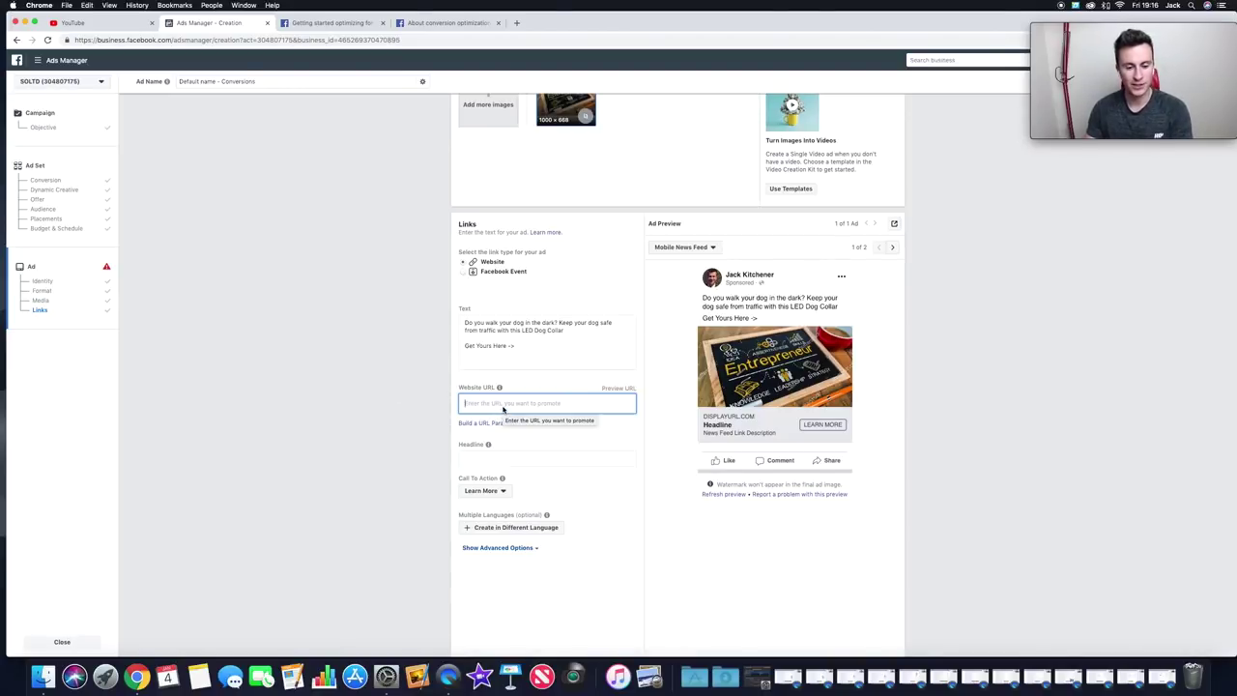
{"action": "left_click", "coordinate": [493, 459]}
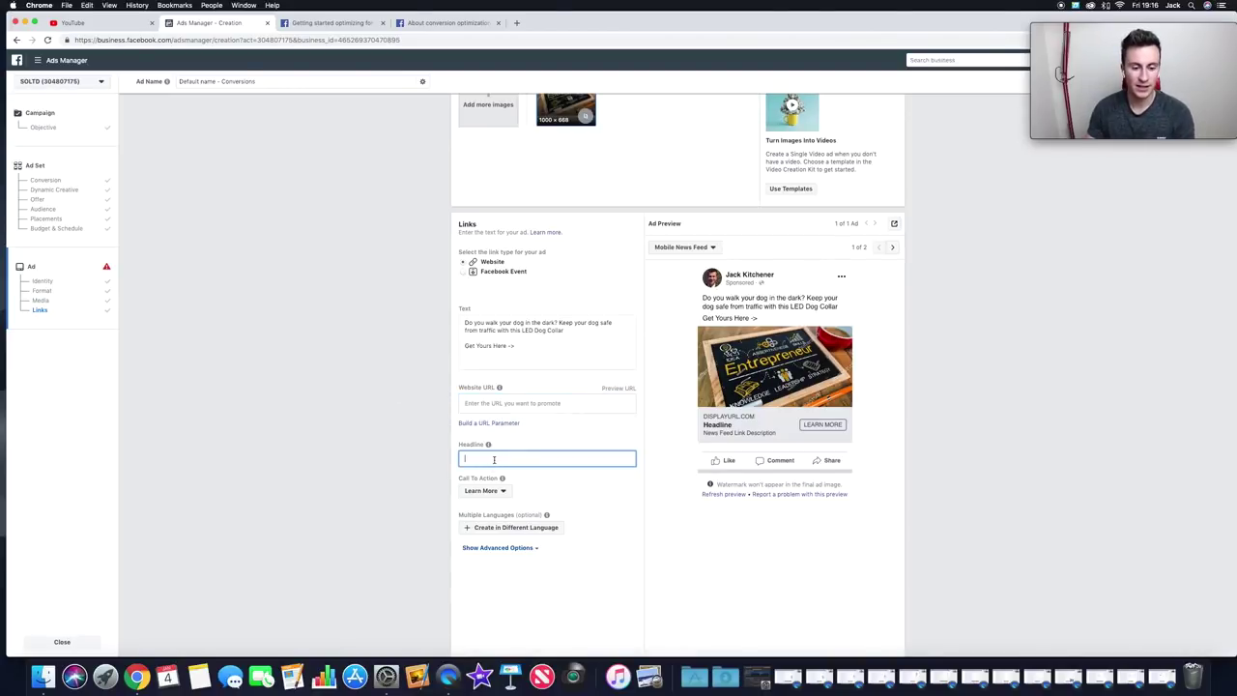
{"action": "left_click", "coordinate": [704, 425]}
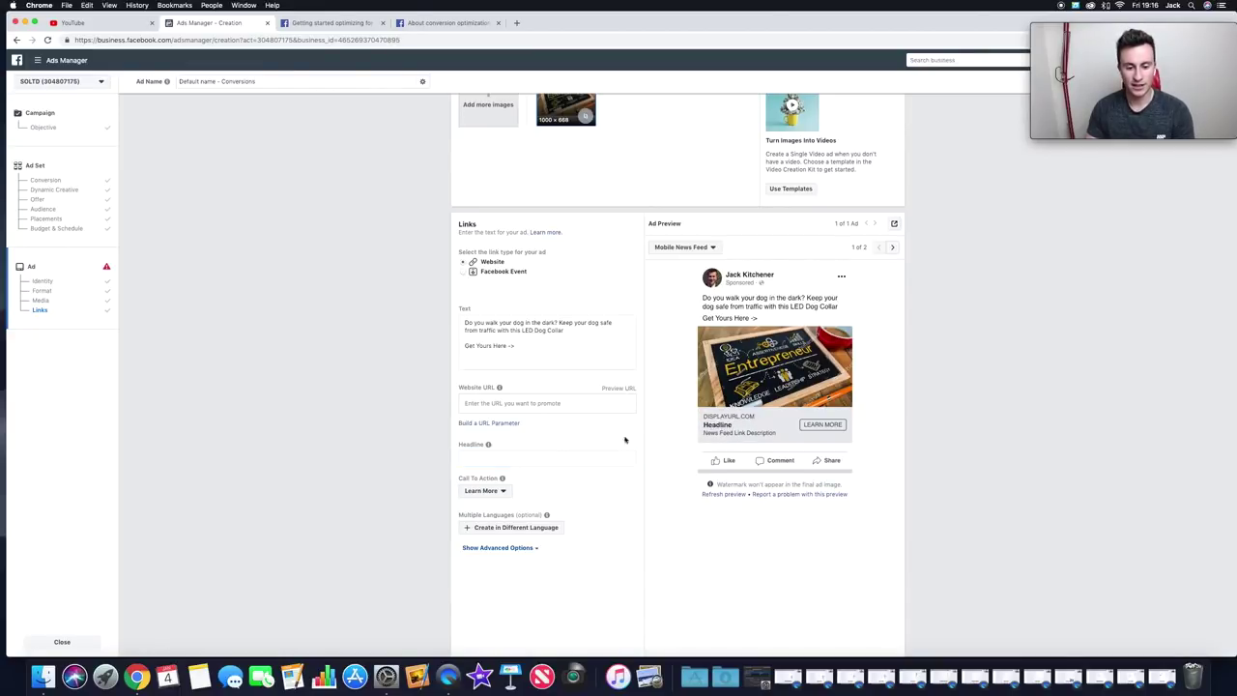
{"action": "left_click", "coordinate": [526, 460]}
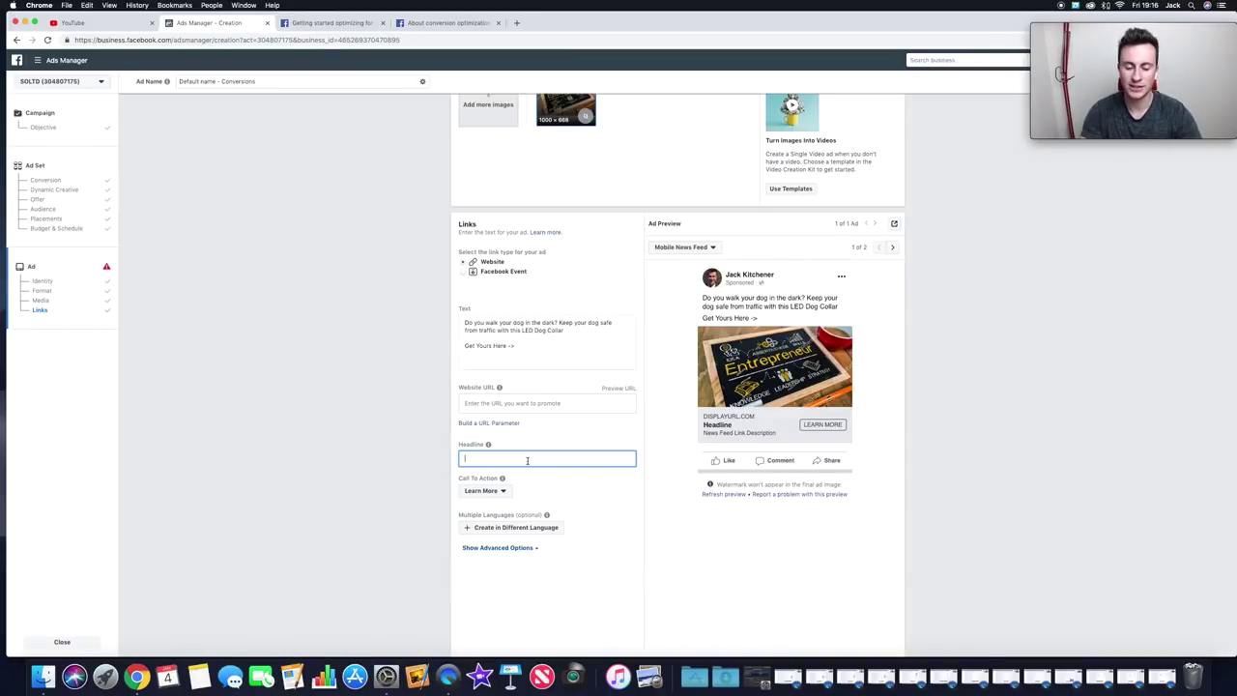
{"action": "type", "text": "PaYPAL WELC"}
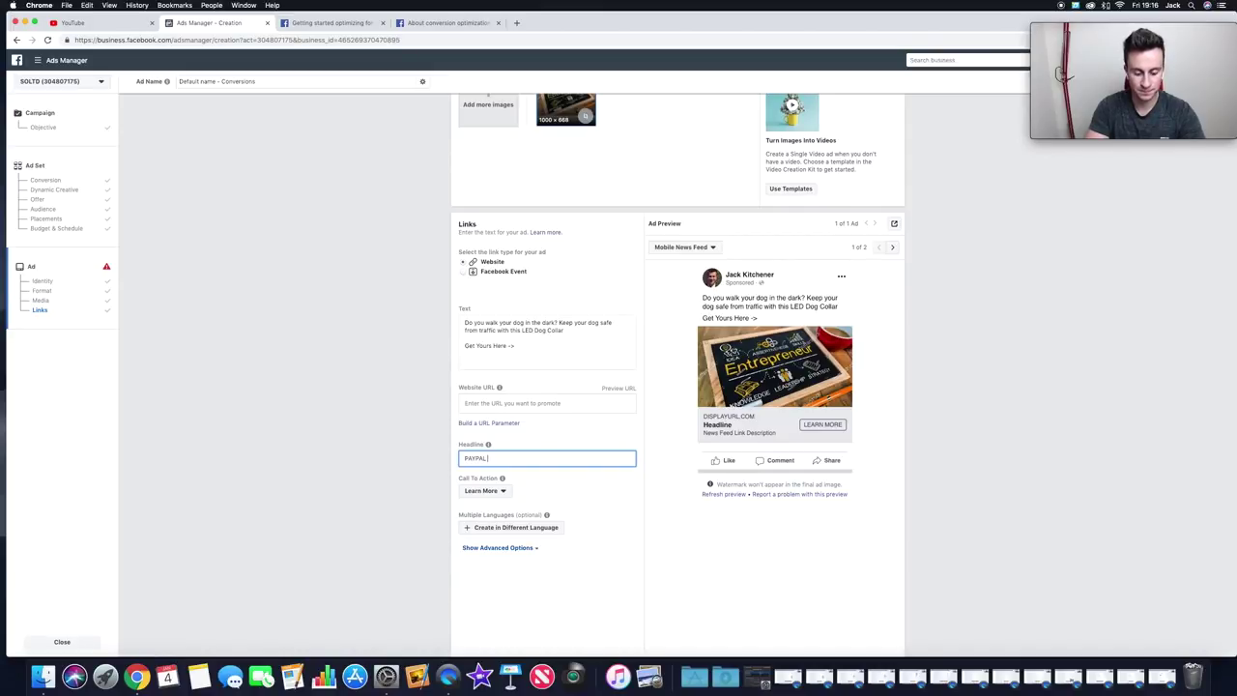
{"action": "type", "text": "OME"}
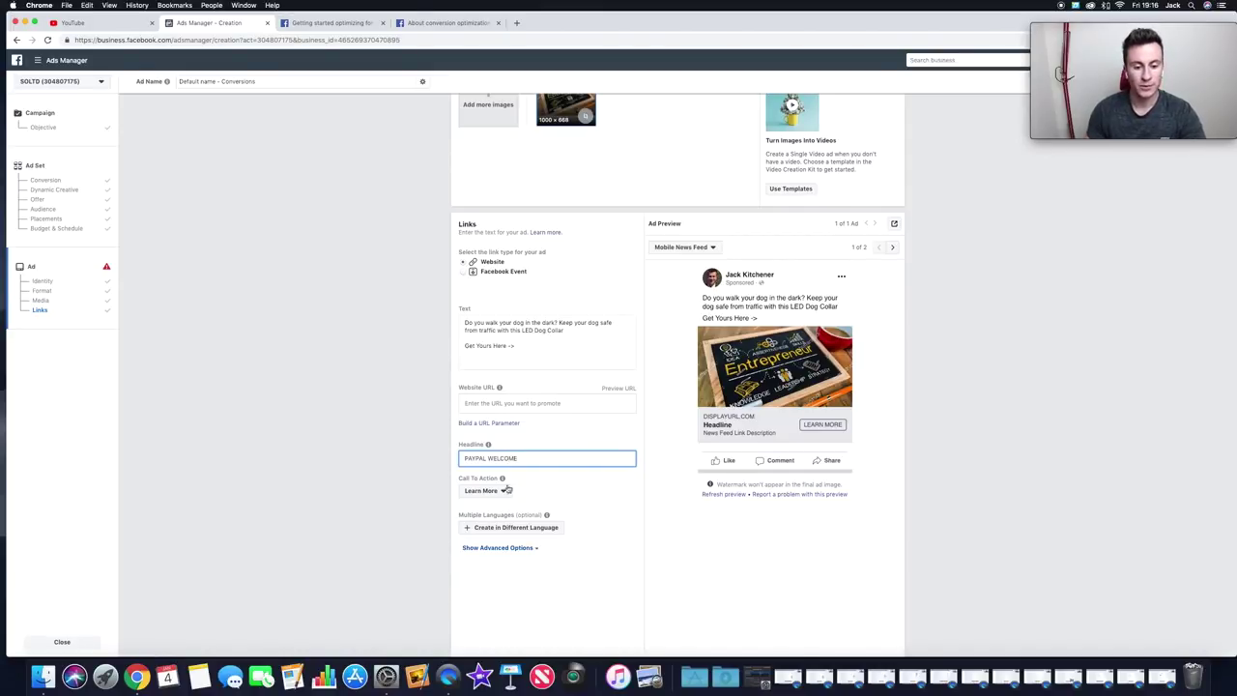
{"action": "left_click", "coordinate": [417, 460]}
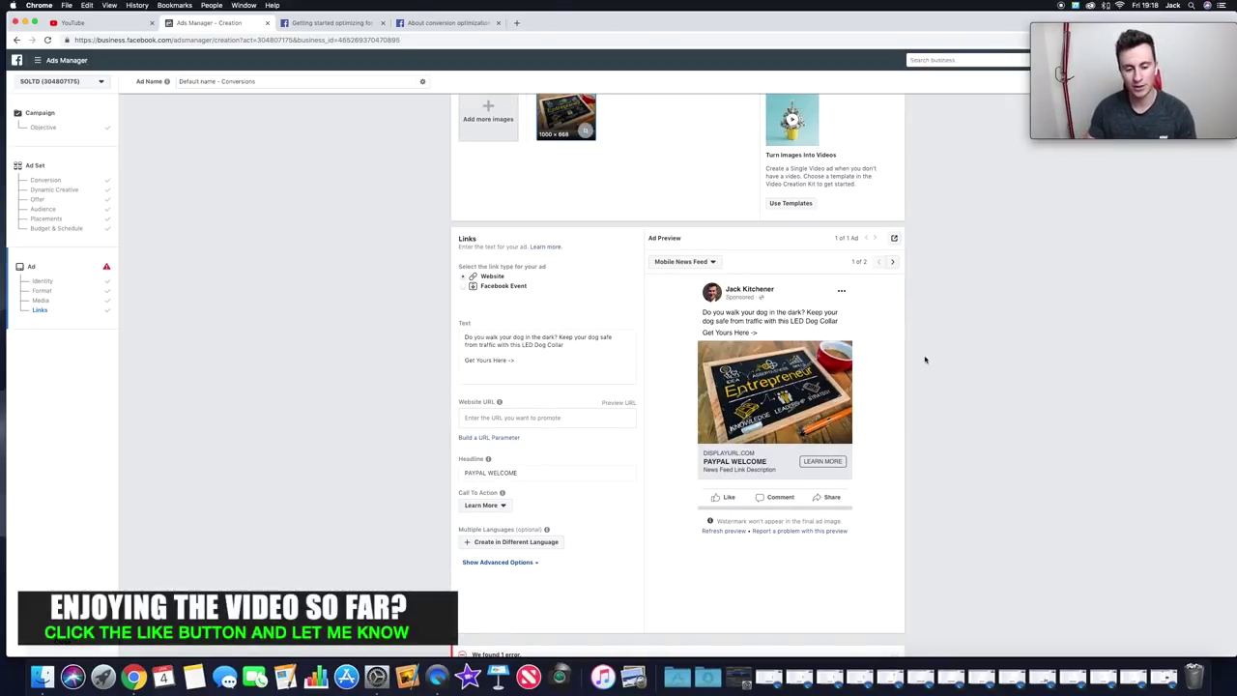
- Set the ad's call to action to Shop Now
{"action": "left_click", "coordinate": [480, 505]}
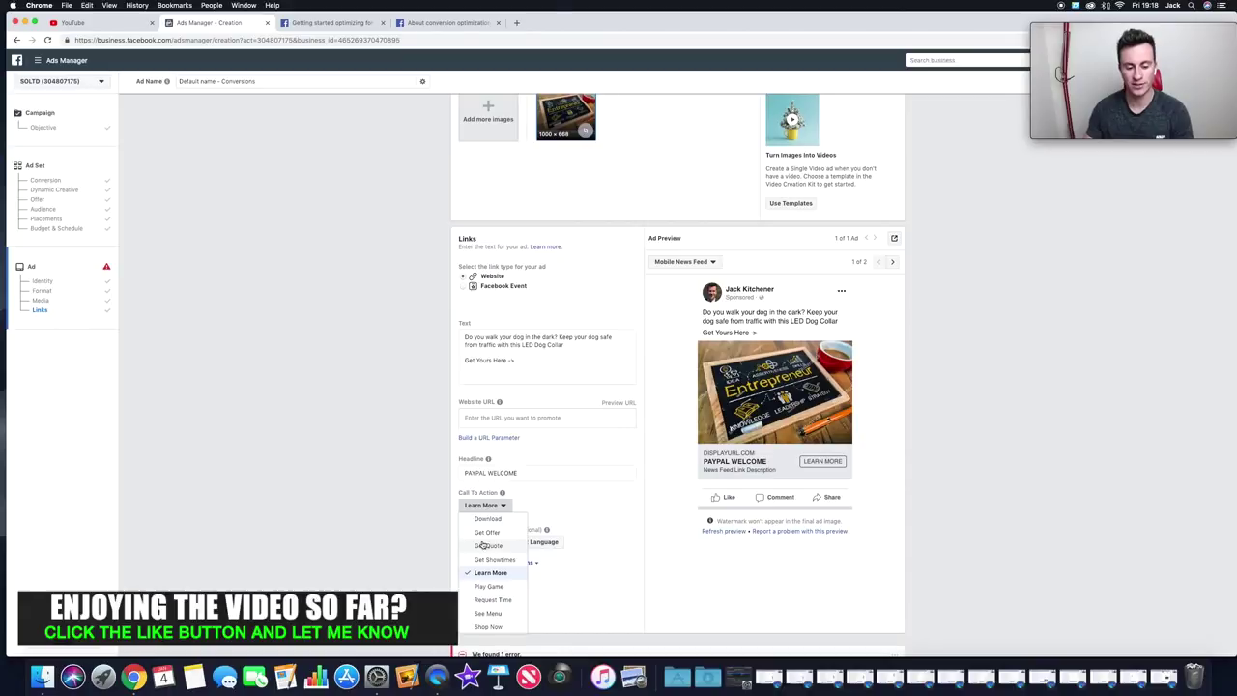
{"action": "scroll", "coordinate": [486, 570], "scroll_direction": "down", "scroll_amount": 2}
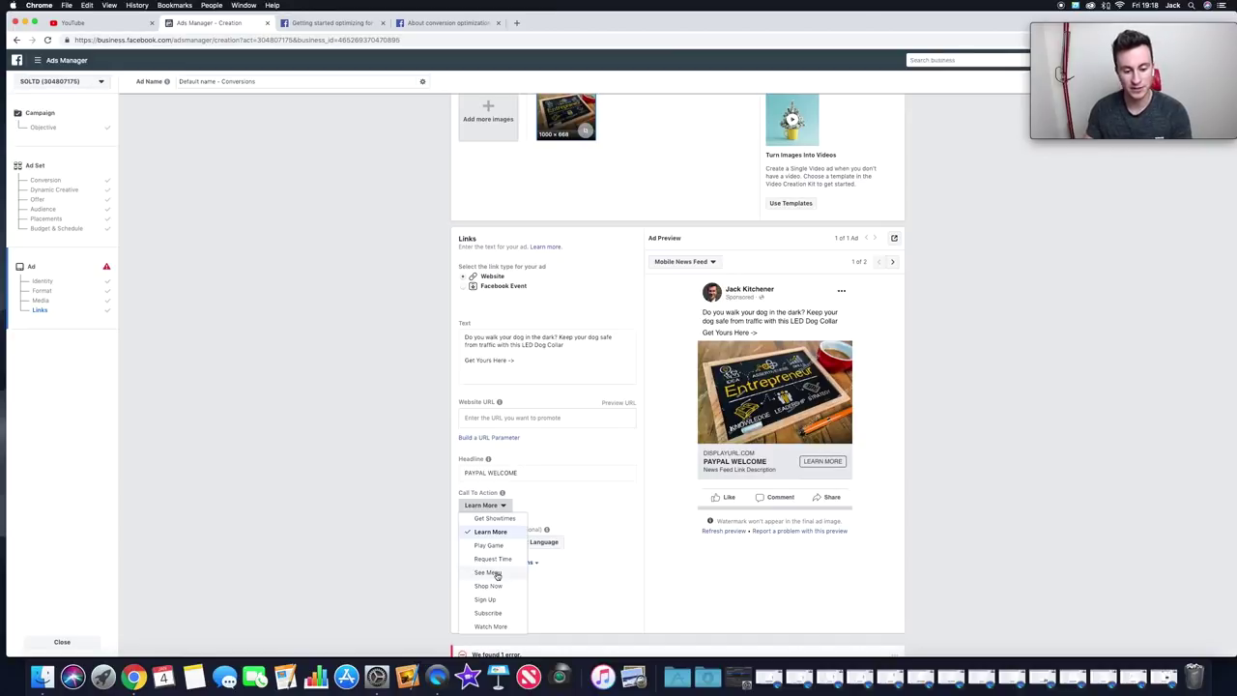
{"action": "left_click", "coordinate": [497, 585]}
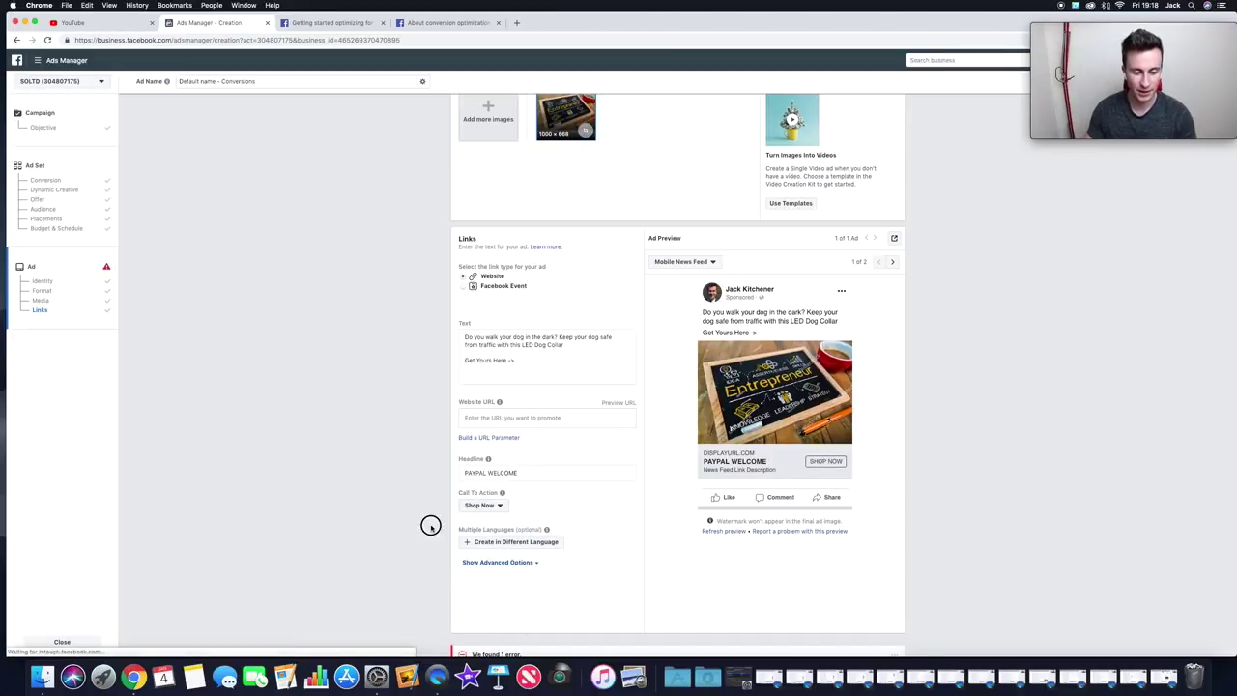
- Expand the advanced link options and enter "Over 10+ Colours Available" as the News Feed link description
{"action": "scroll", "coordinate": [431, 526], "scroll_direction": "down", "scroll_amount": 1}
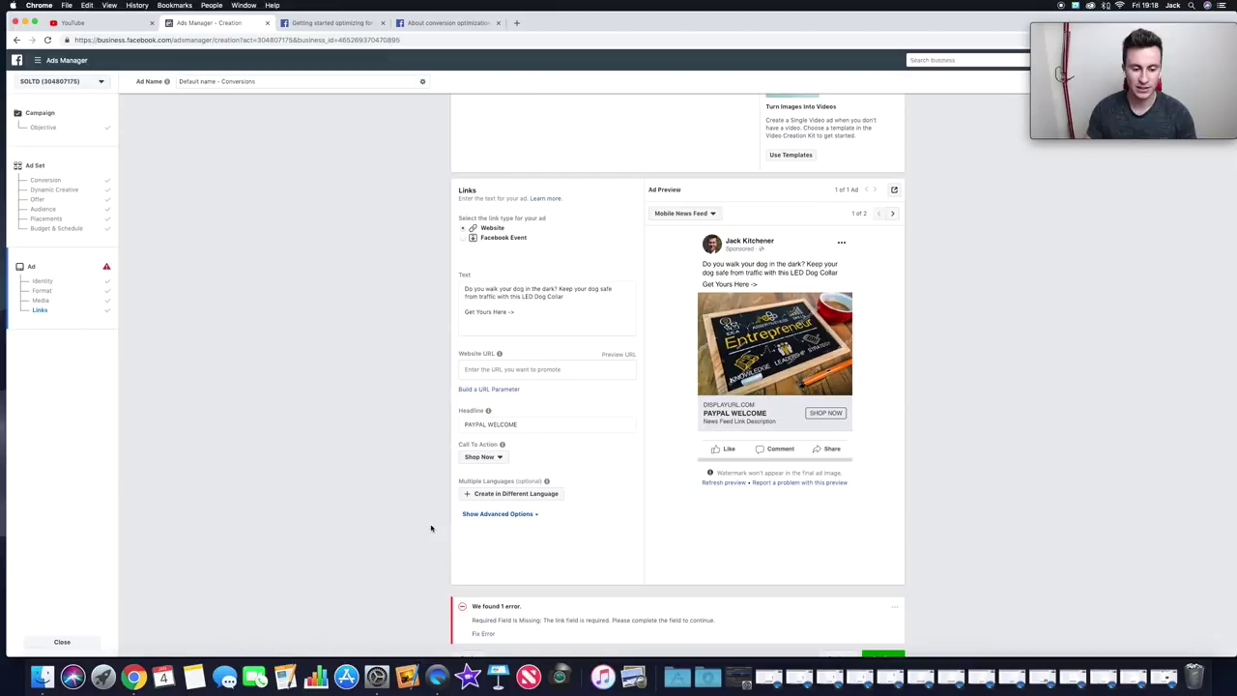
{"action": "left_click", "coordinate": [519, 515]}
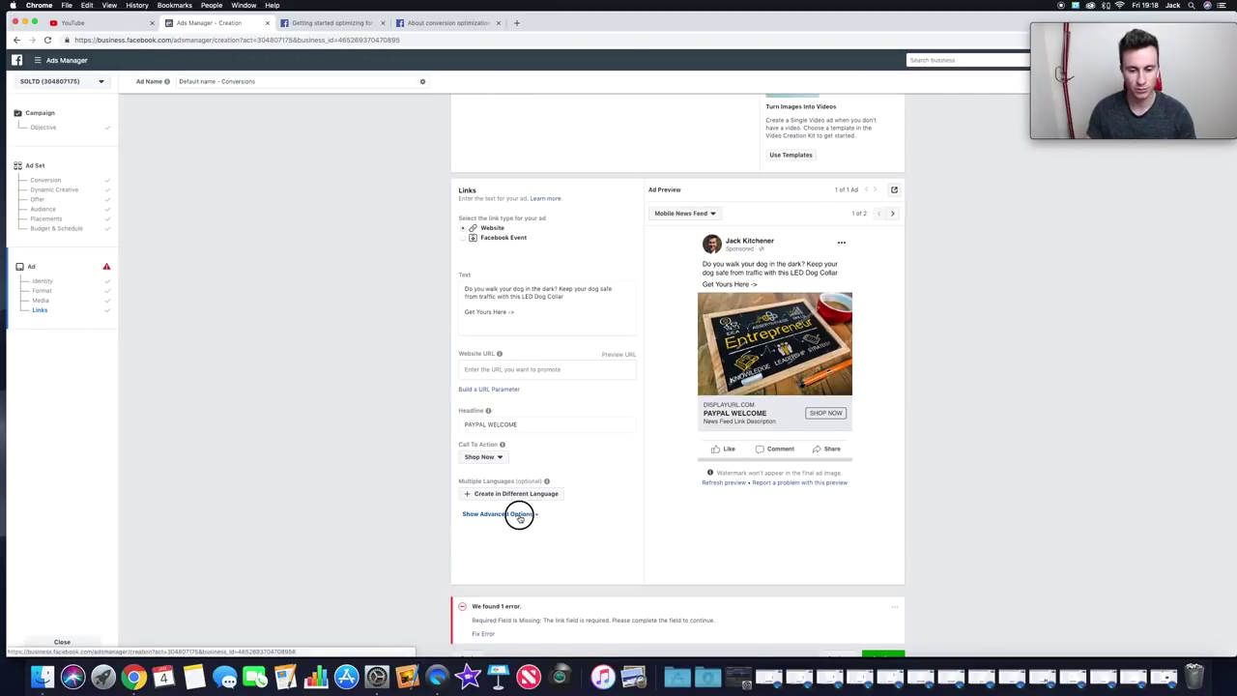
{"action": "scroll", "coordinate": [394, 515], "scroll_direction": "down", "scroll_amount": 2}
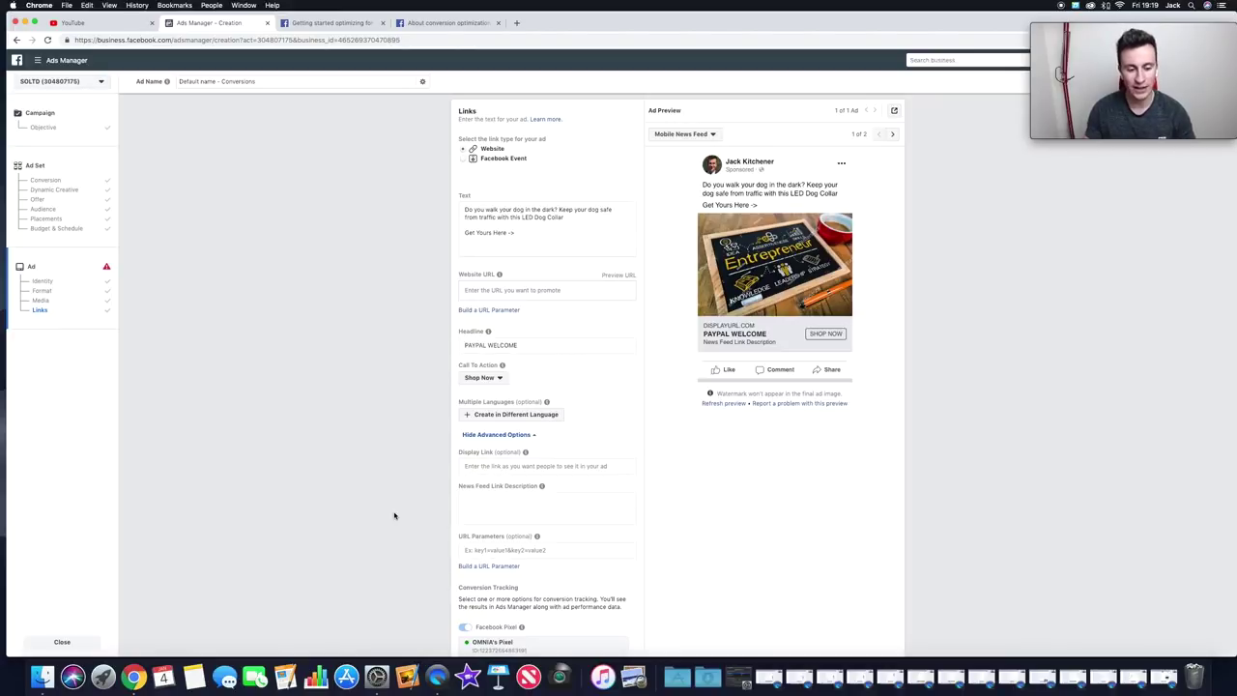
{"action": "left_click", "coordinate": [460, 467]}
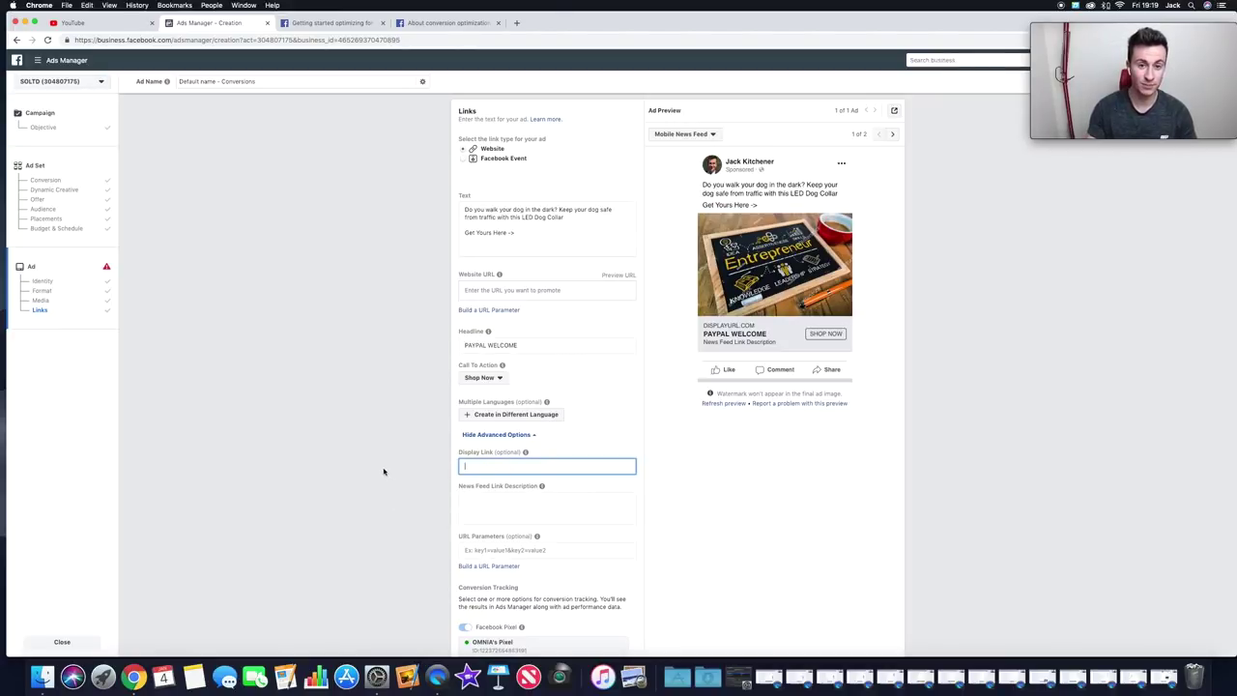
{"action": "left_click", "coordinate": [485, 501]}
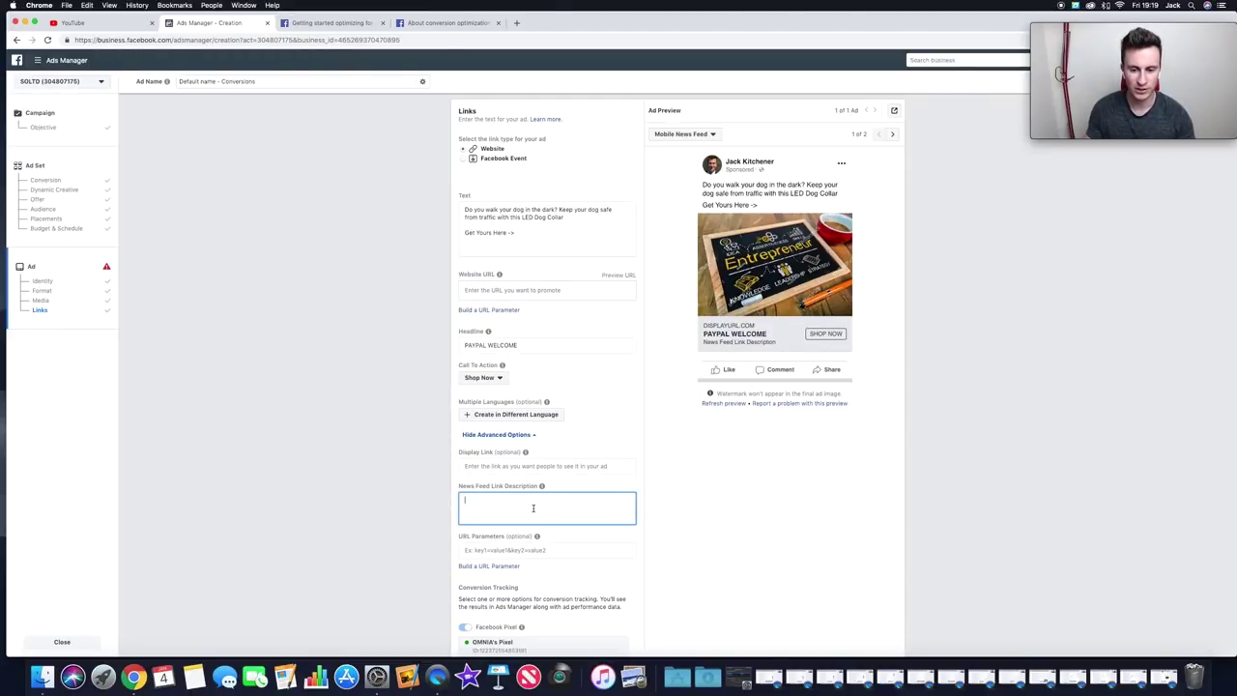
{"action": "type", "text": "O"}
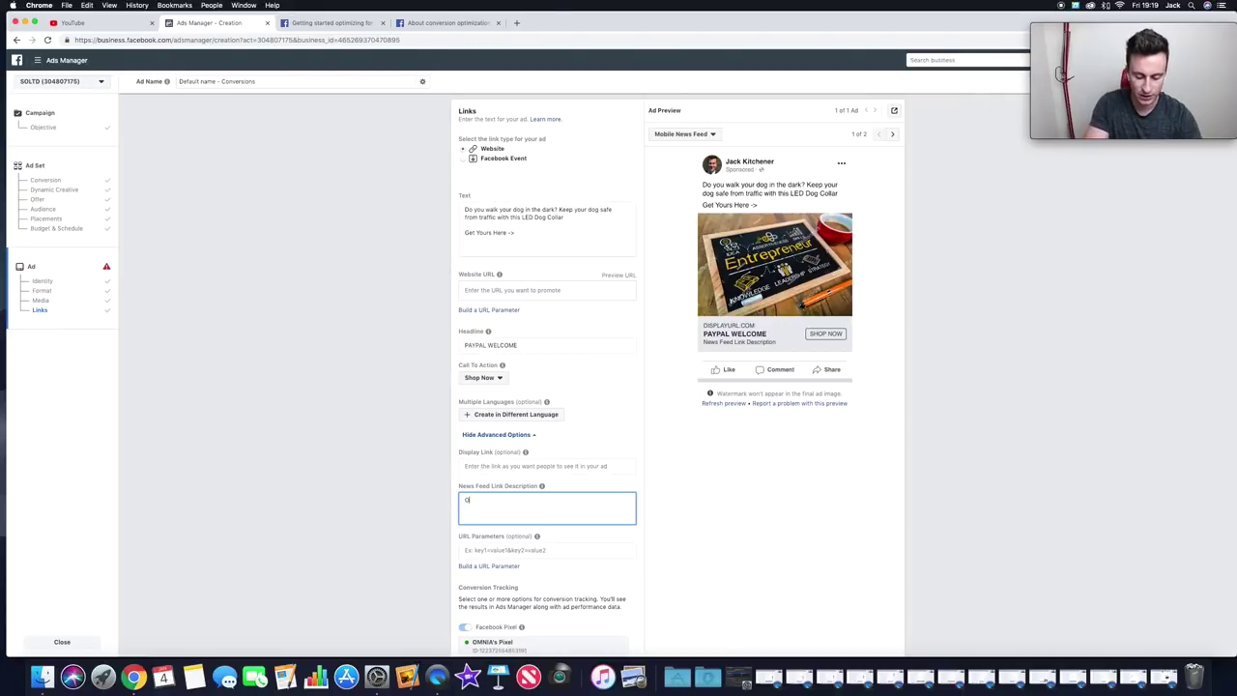
{"action": "type", "text": "ver 10+"}
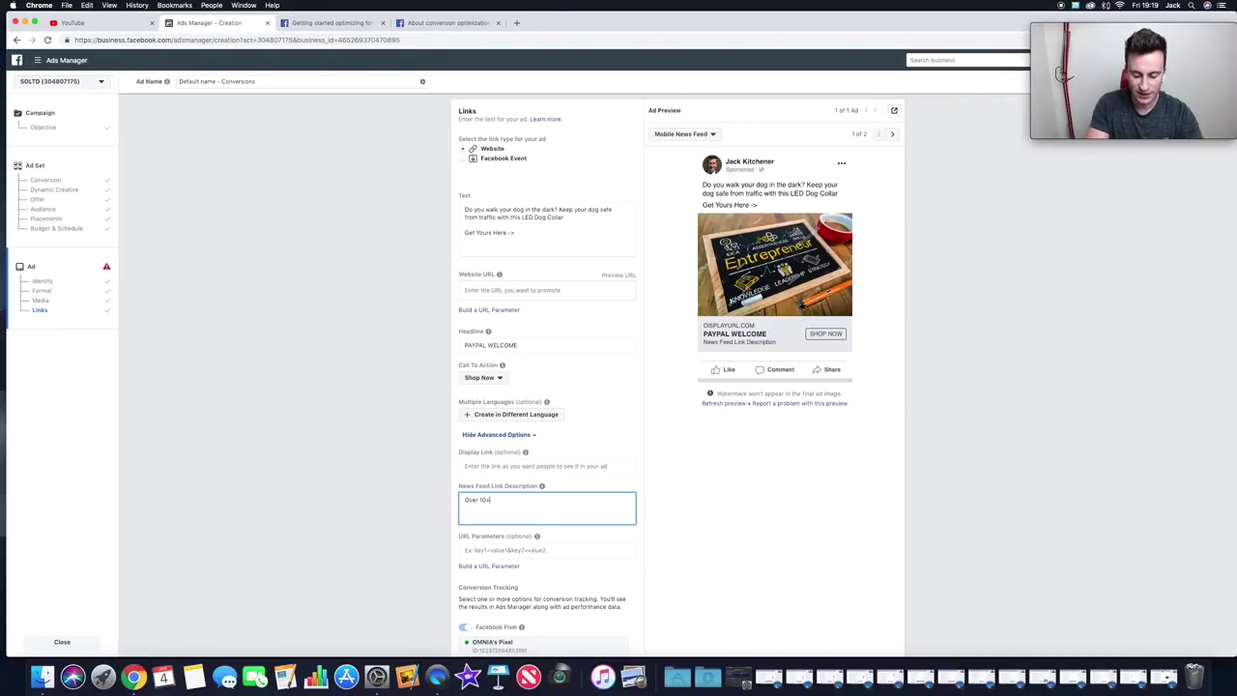
{"action": "type", "text": " Colours A"}
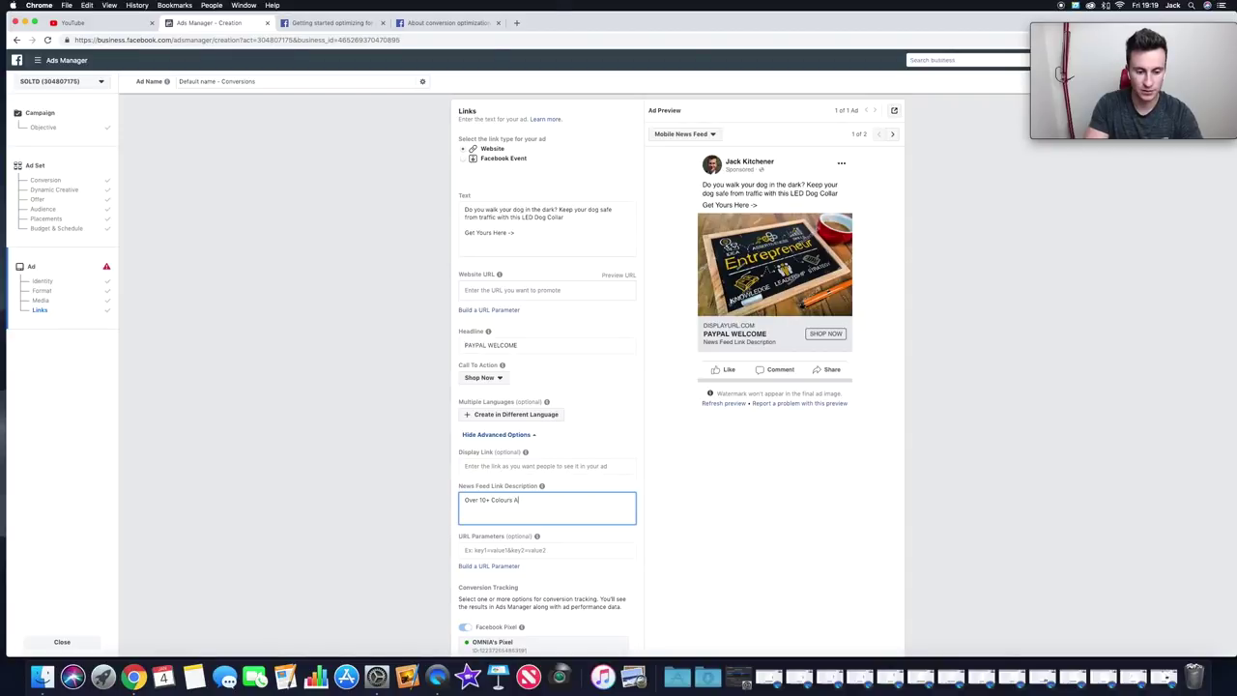
{"action": "type", "text": "vailable"}
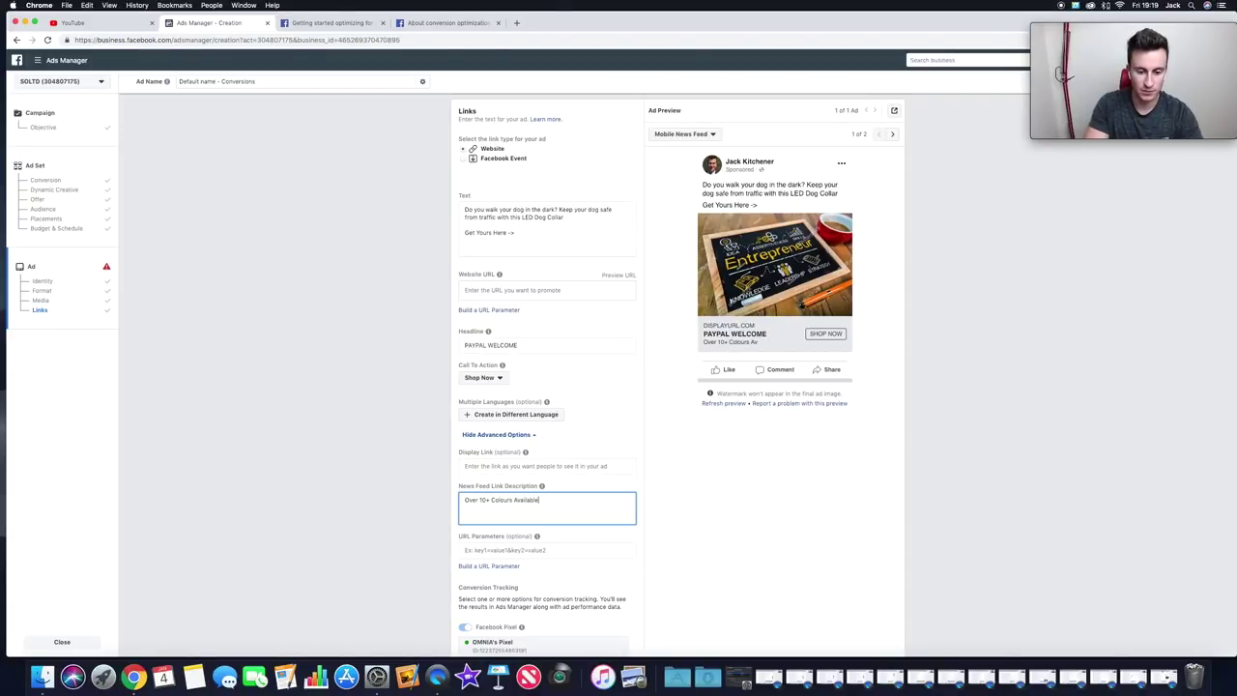
{"action": "left_click", "coordinate": [657, 473]}
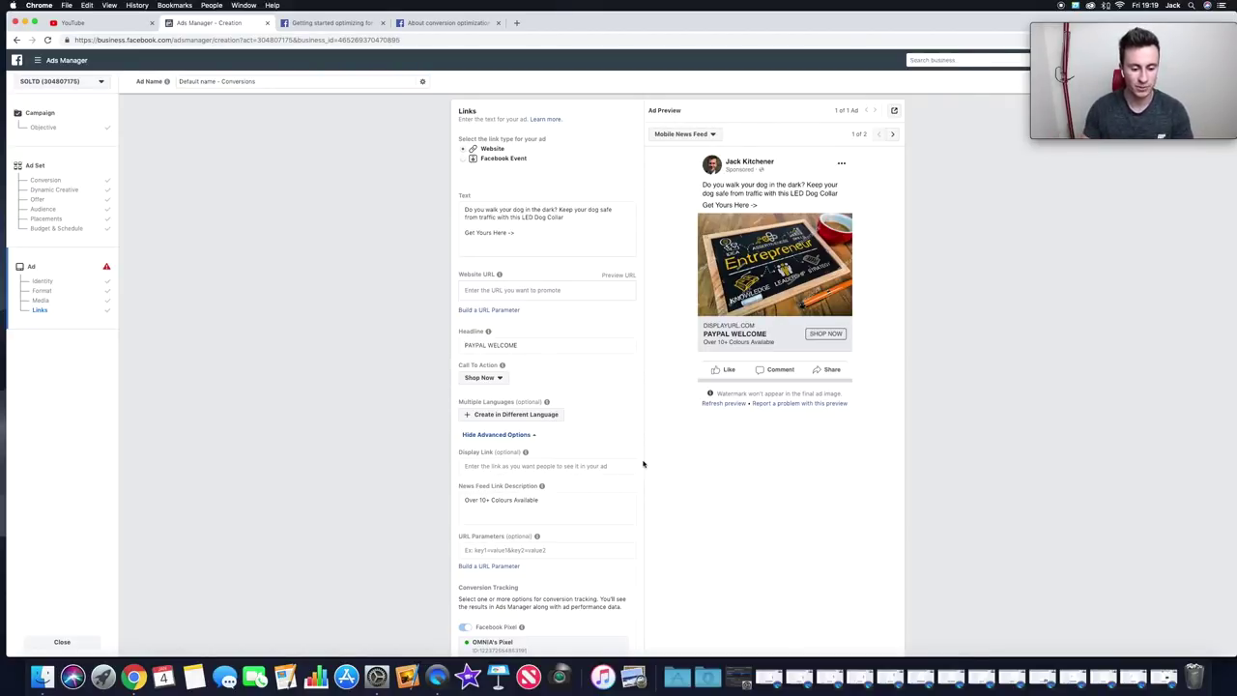
{"action": "scroll", "coordinate": [641, 456], "scroll_direction": "up", "scroll_amount": 5}
{"action": "scroll", "coordinate": [640, 451], "scroll_direction": "down", "scroll_amount": 2}
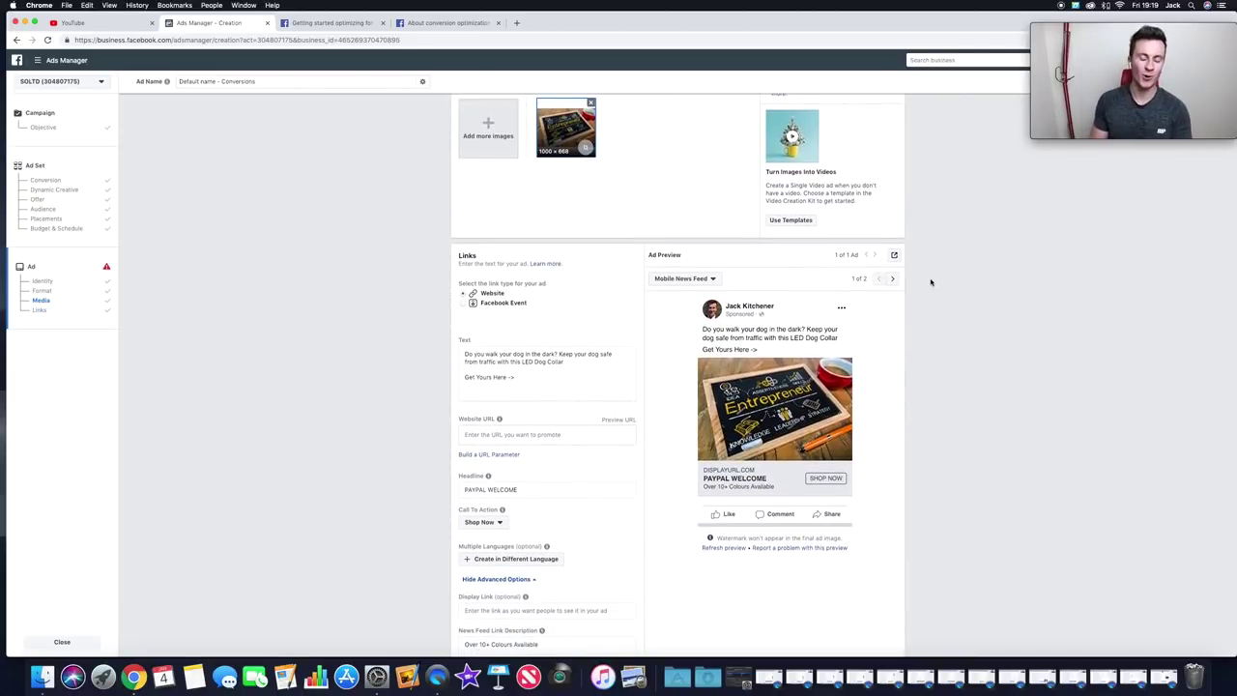